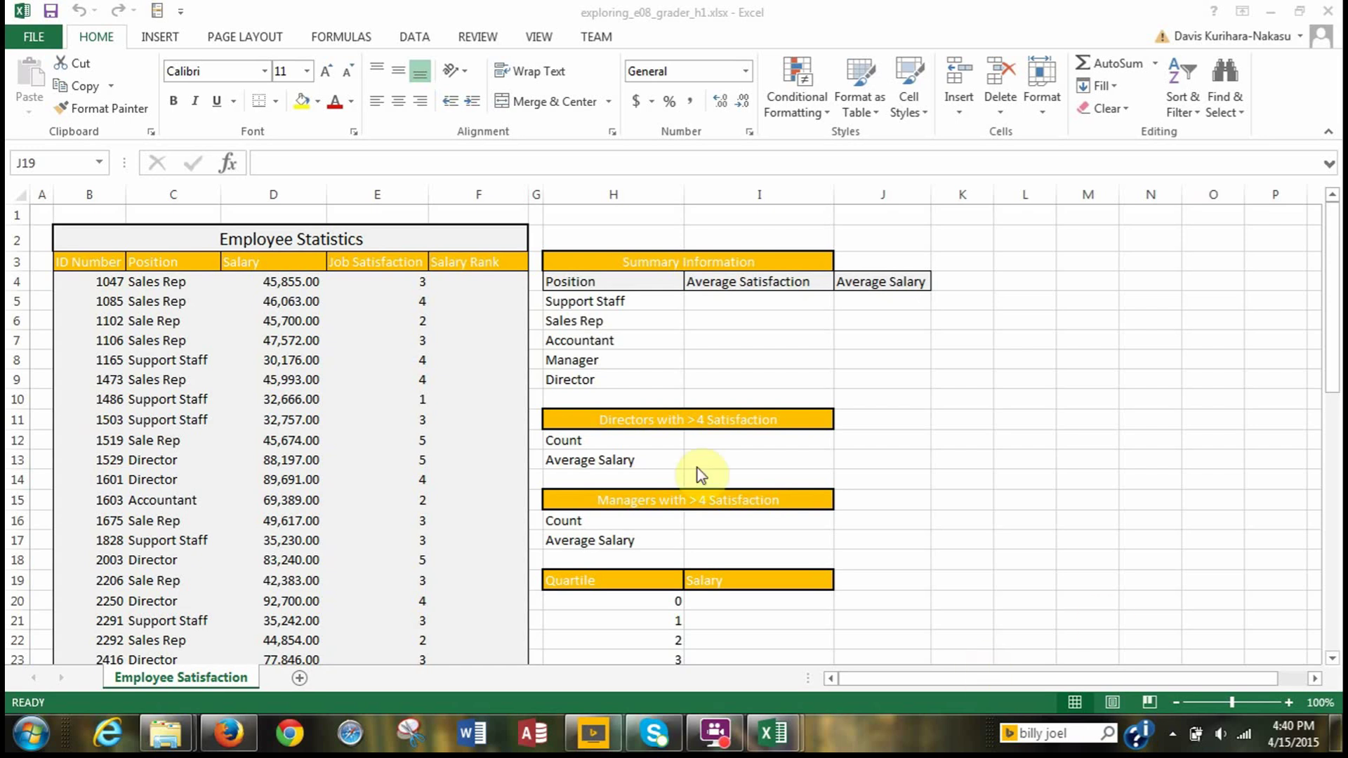
Save the workbook in project_8_office excel CH.8 with an underscore and the student's name appended
{"action": "left_click", "coordinate": [30, 34]}
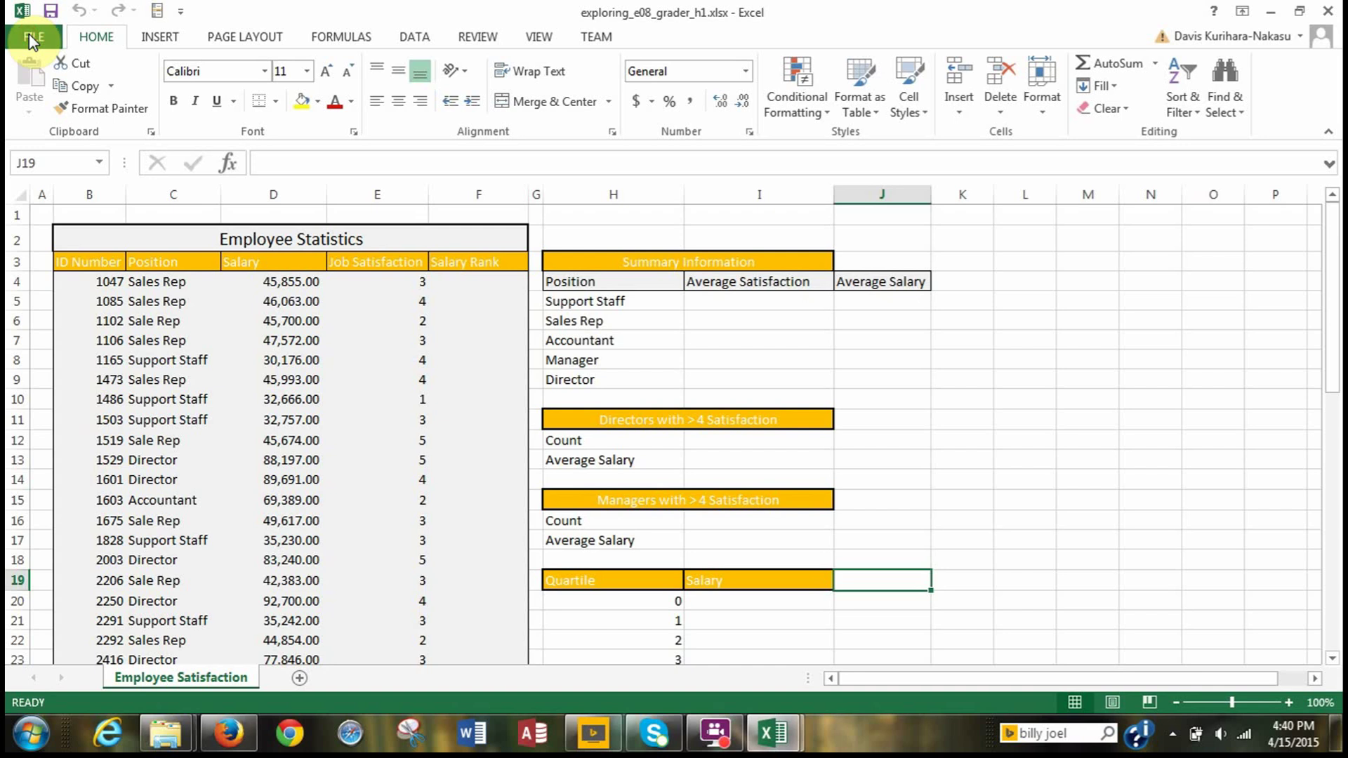
{"action": "left_click", "coordinate": [28, 33]}
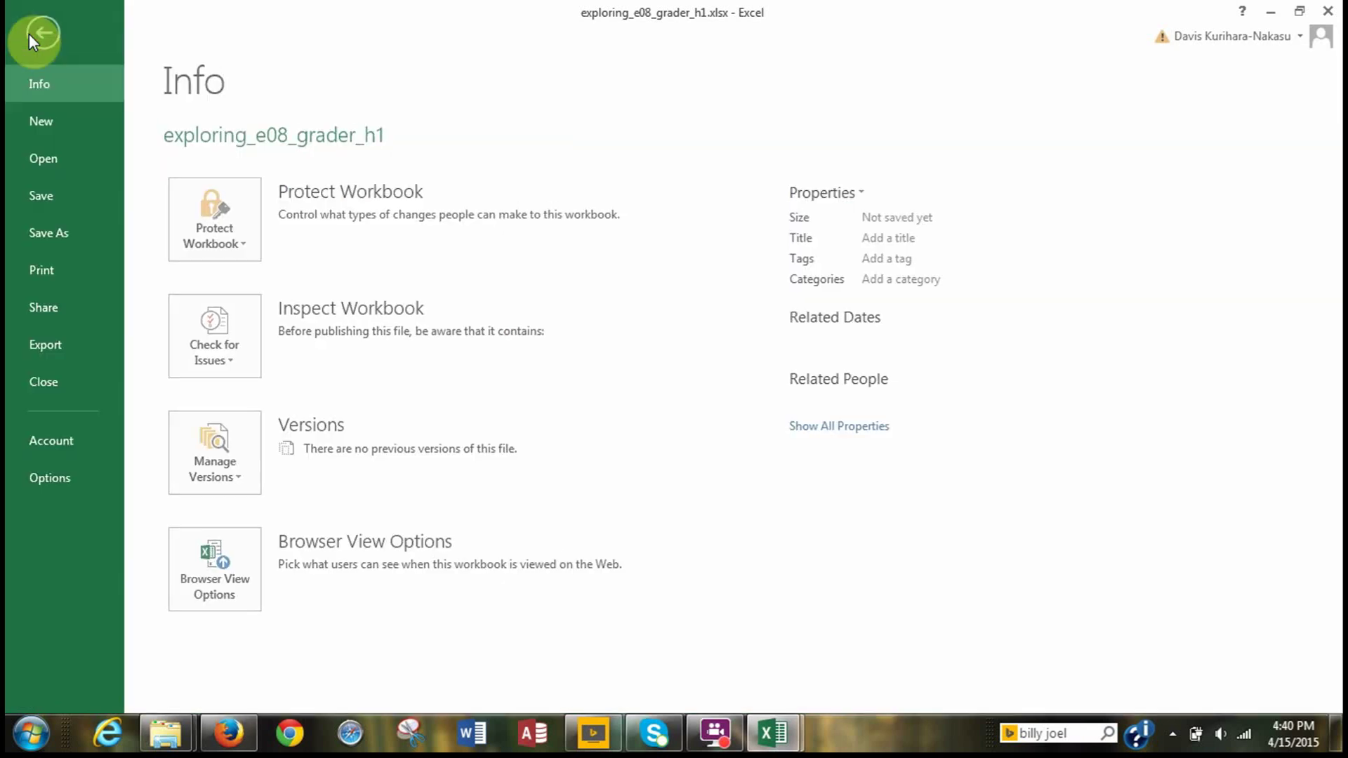
{"action": "left_click", "coordinate": [46, 233]}
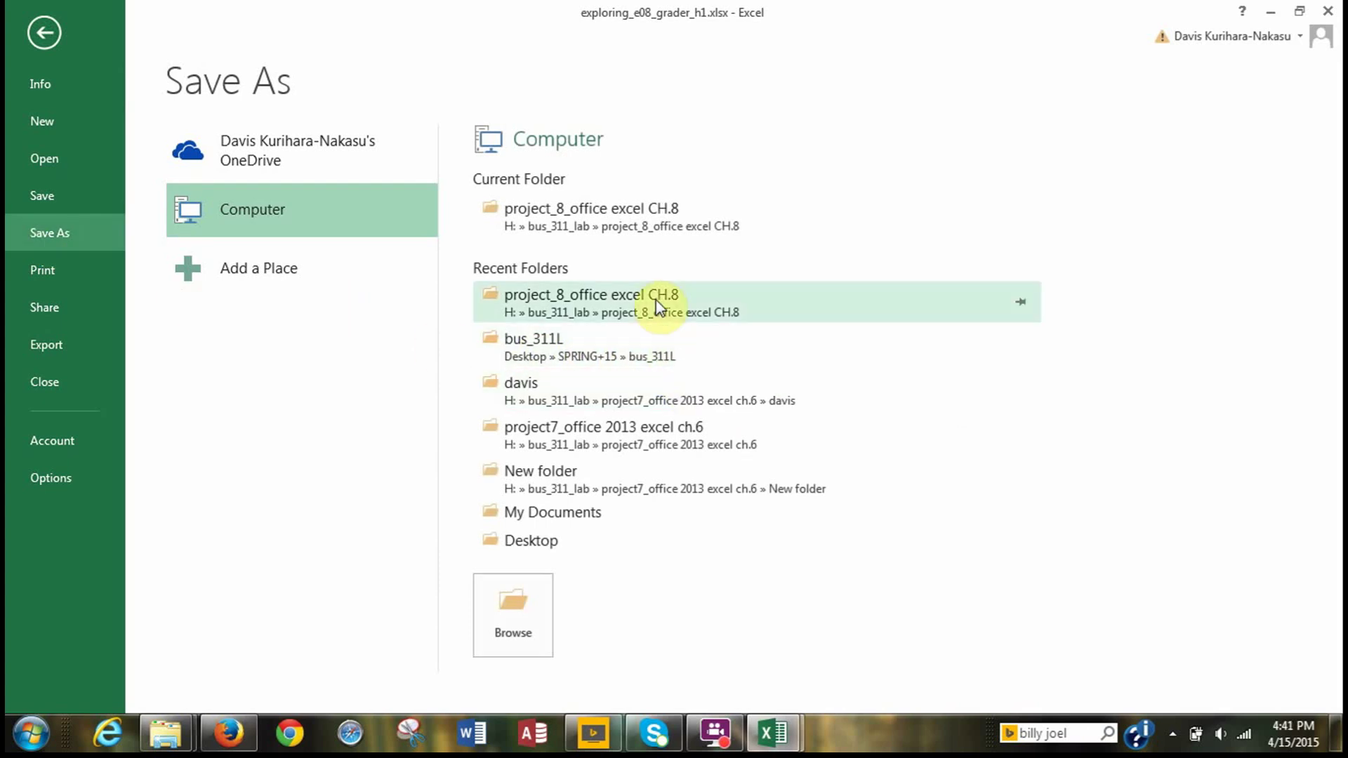
{"action": "left_click", "coordinate": [641, 223]}
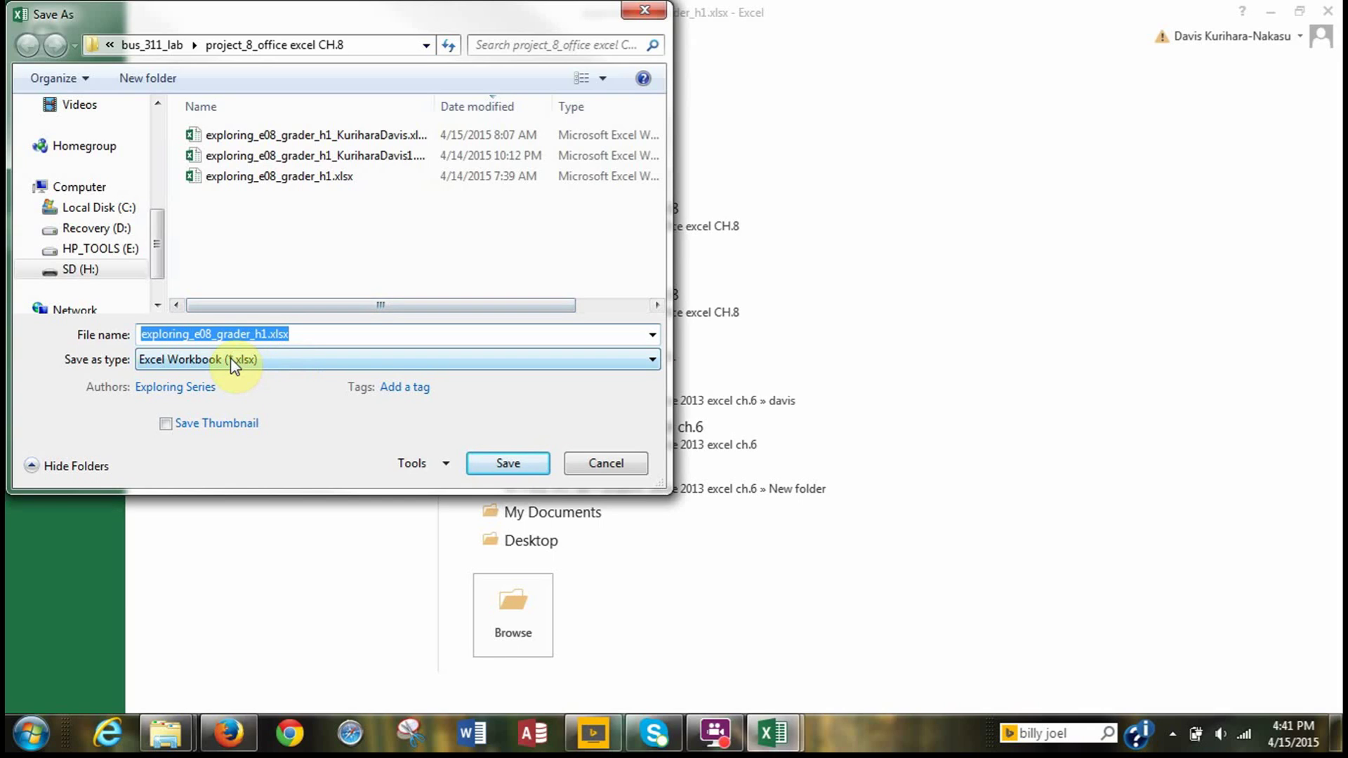
{"action": "left_click", "coordinate": [268, 338]}
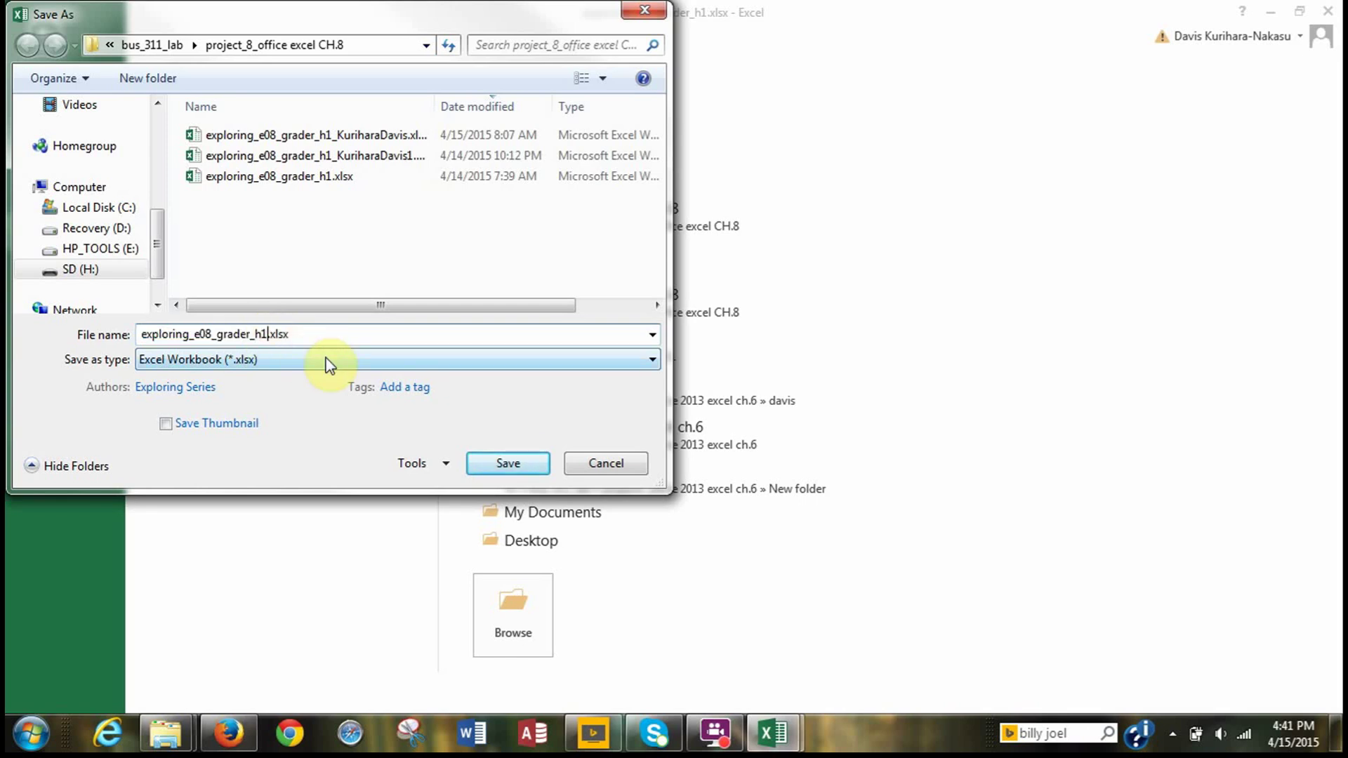
{"action": "type", "text": "_"}
{"action": "type", "text": "NakasuDavis"}
{"action": "left_click", "coordinate": [499, 460]}
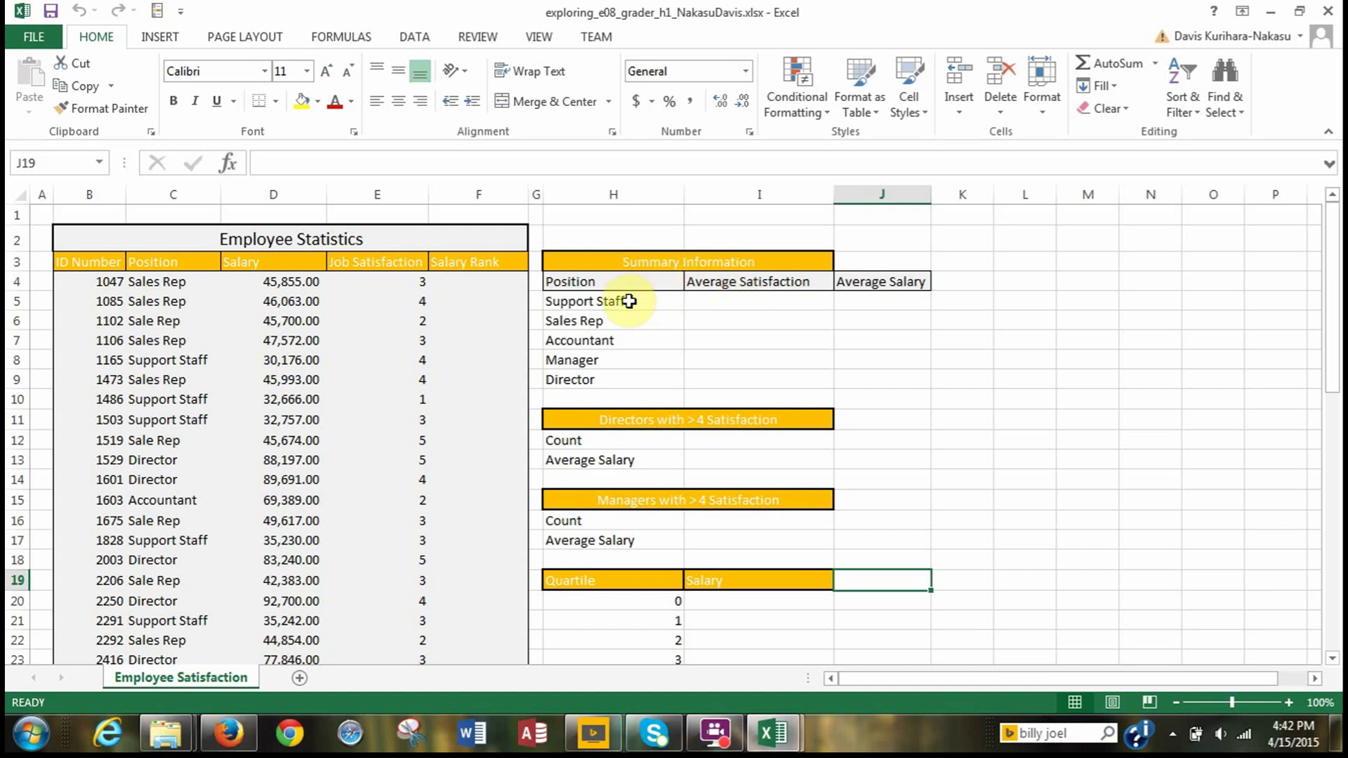
Search for 'averageif' and insert the AVERAGEIF function into cell I5
{"action": "left_click", "coordinate": [717, 303]}
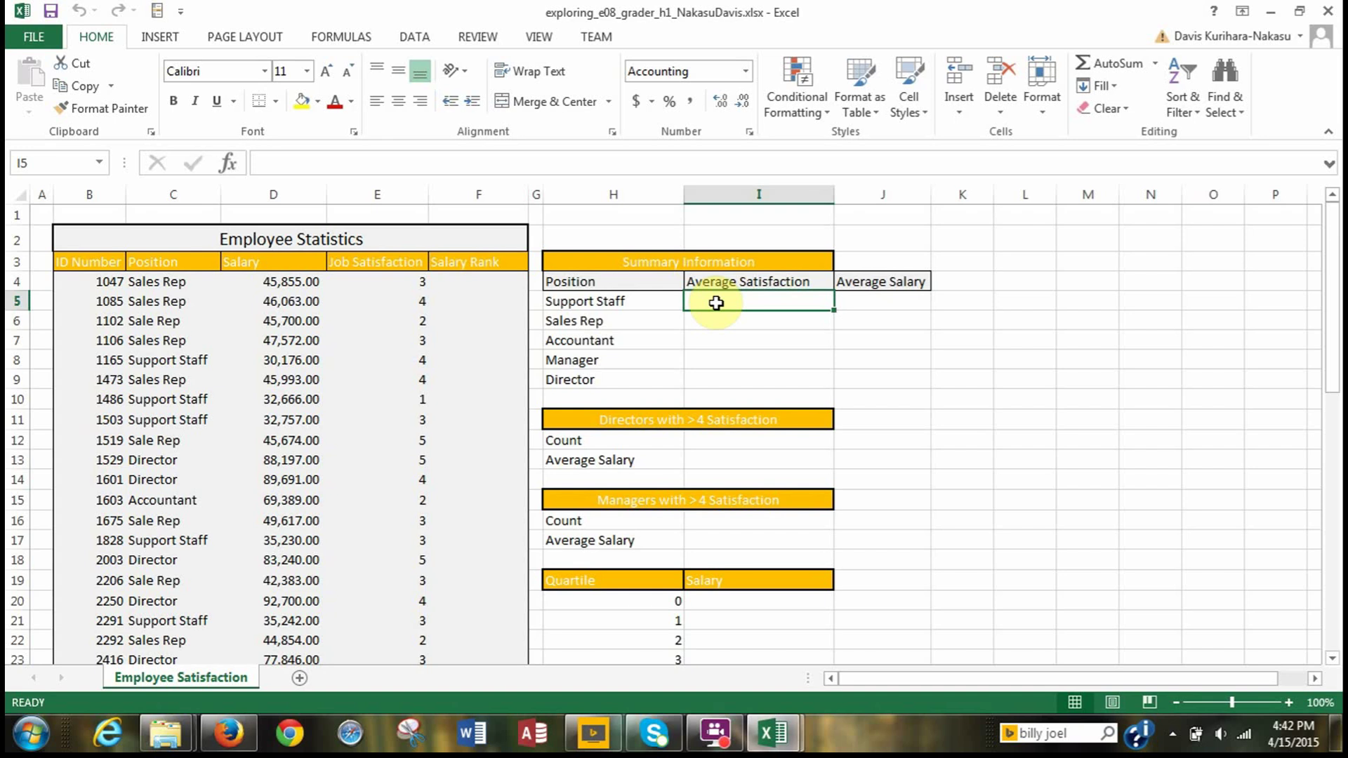
{"action": "left_click", "coordinate": [334, 38]}
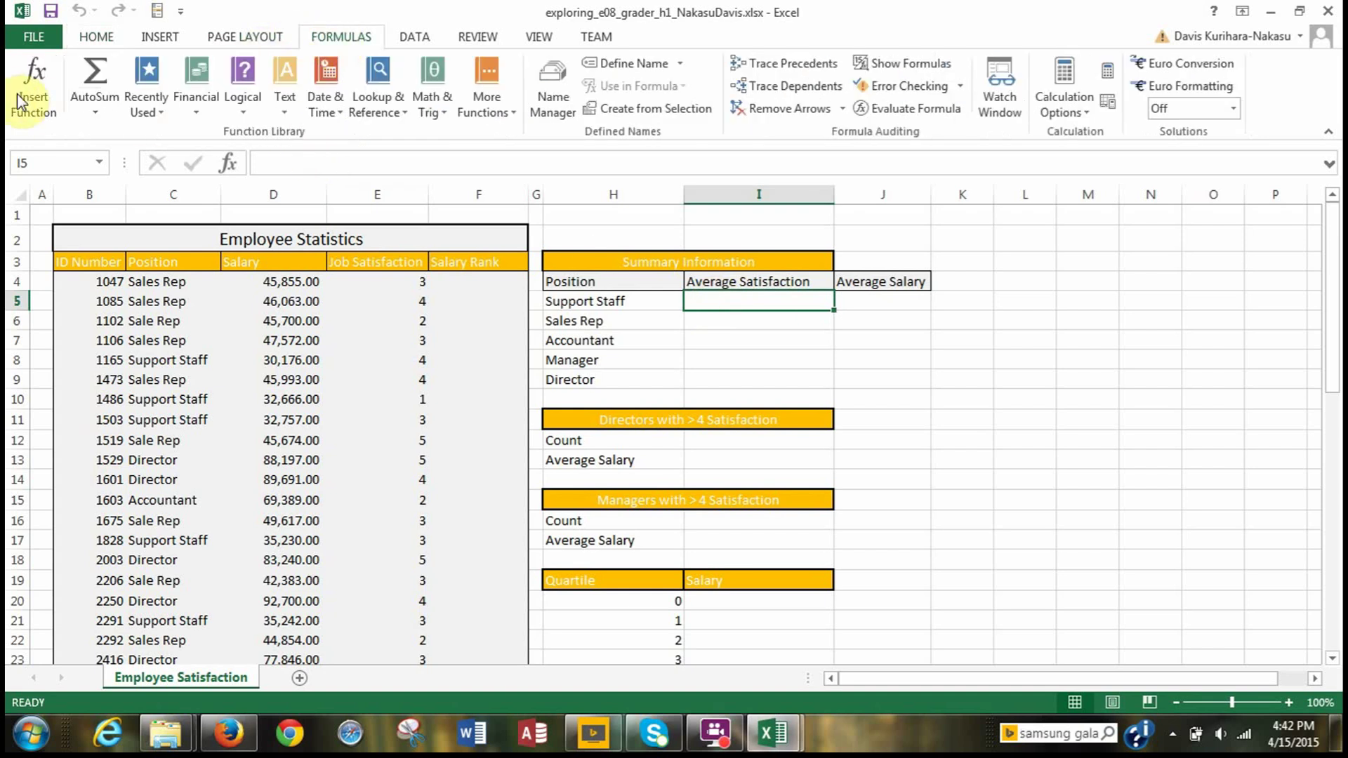
{"action": "left_click", "coordinate": [28, 100]}
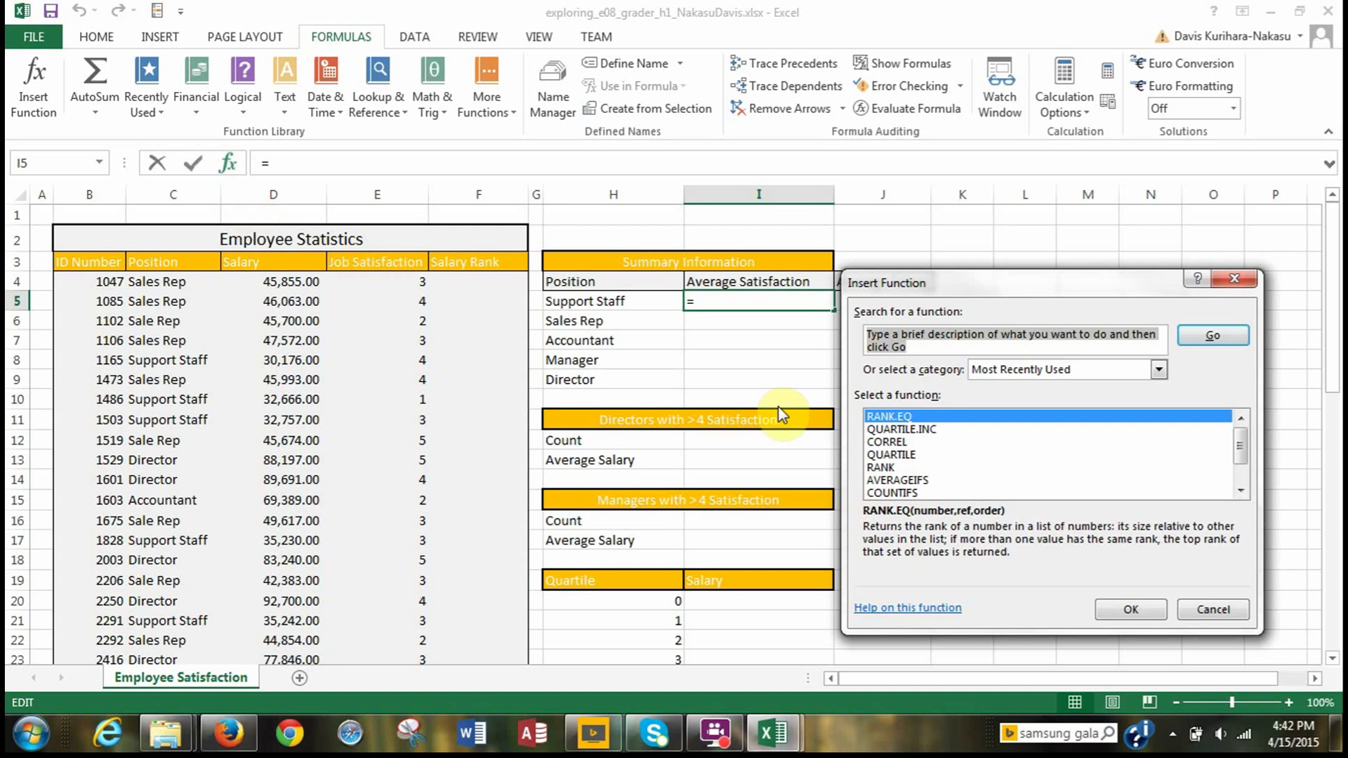
{"action": "left_click", "coordinate": [938, 336]}
{"action": "type", "text": "aver"}
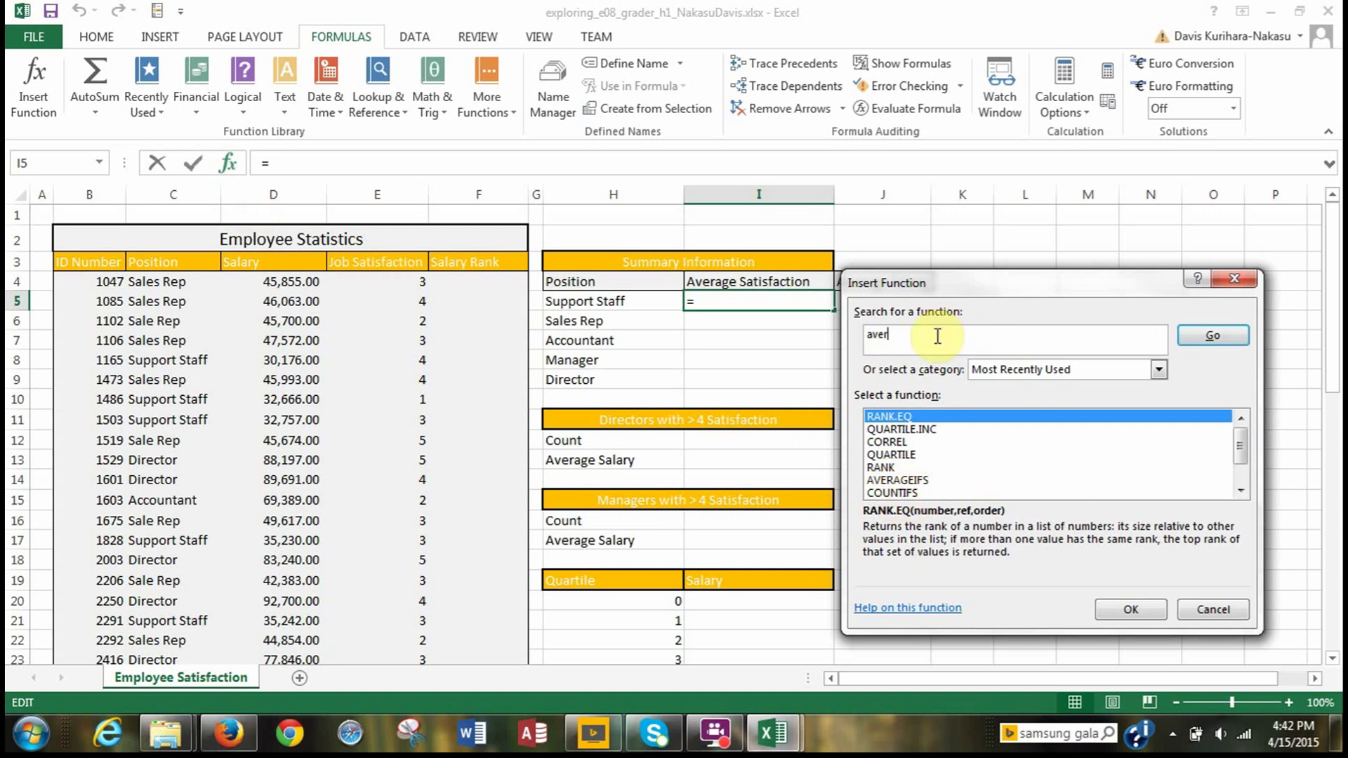
{"action": "type", "text": "ageif"}
{"action": "left_click", "coordinate": [1190, 336]}
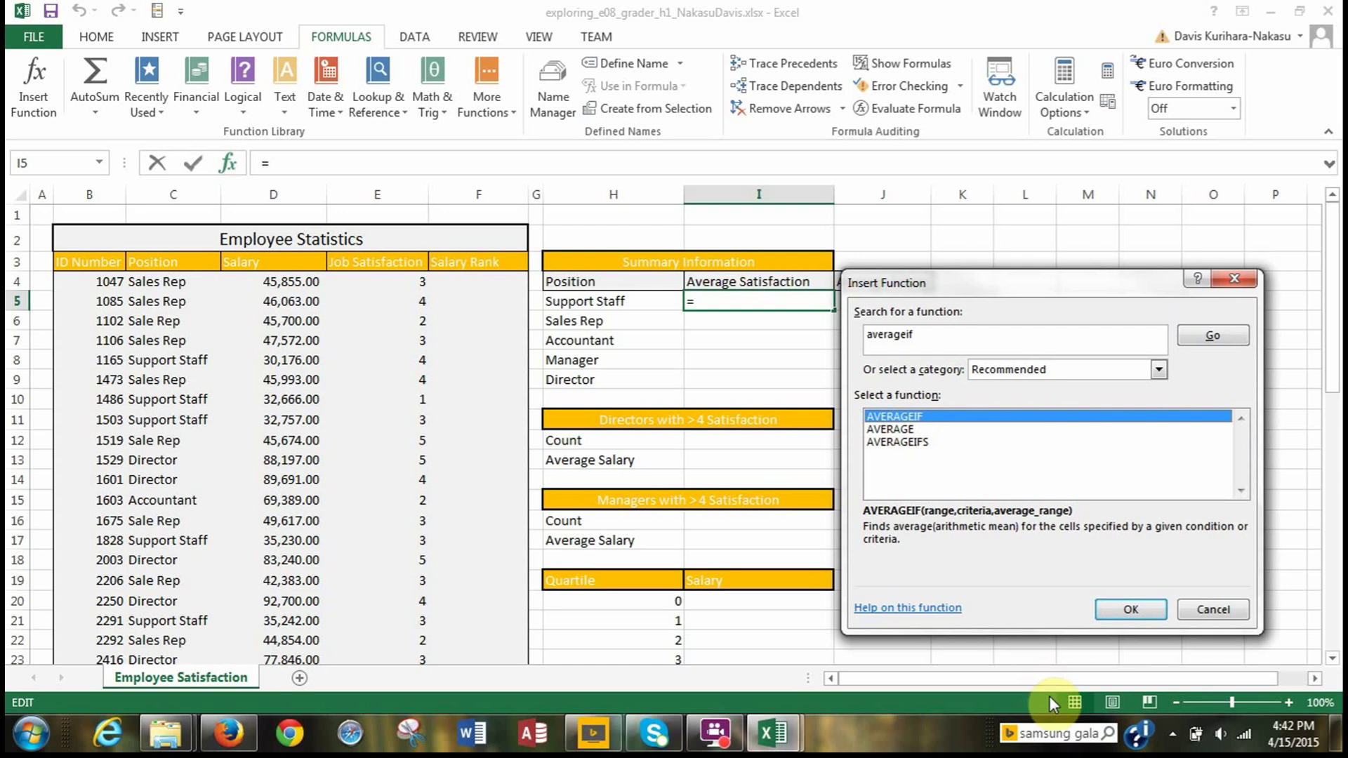
{"action": "left_click", "coordinate": [1120, 611]}
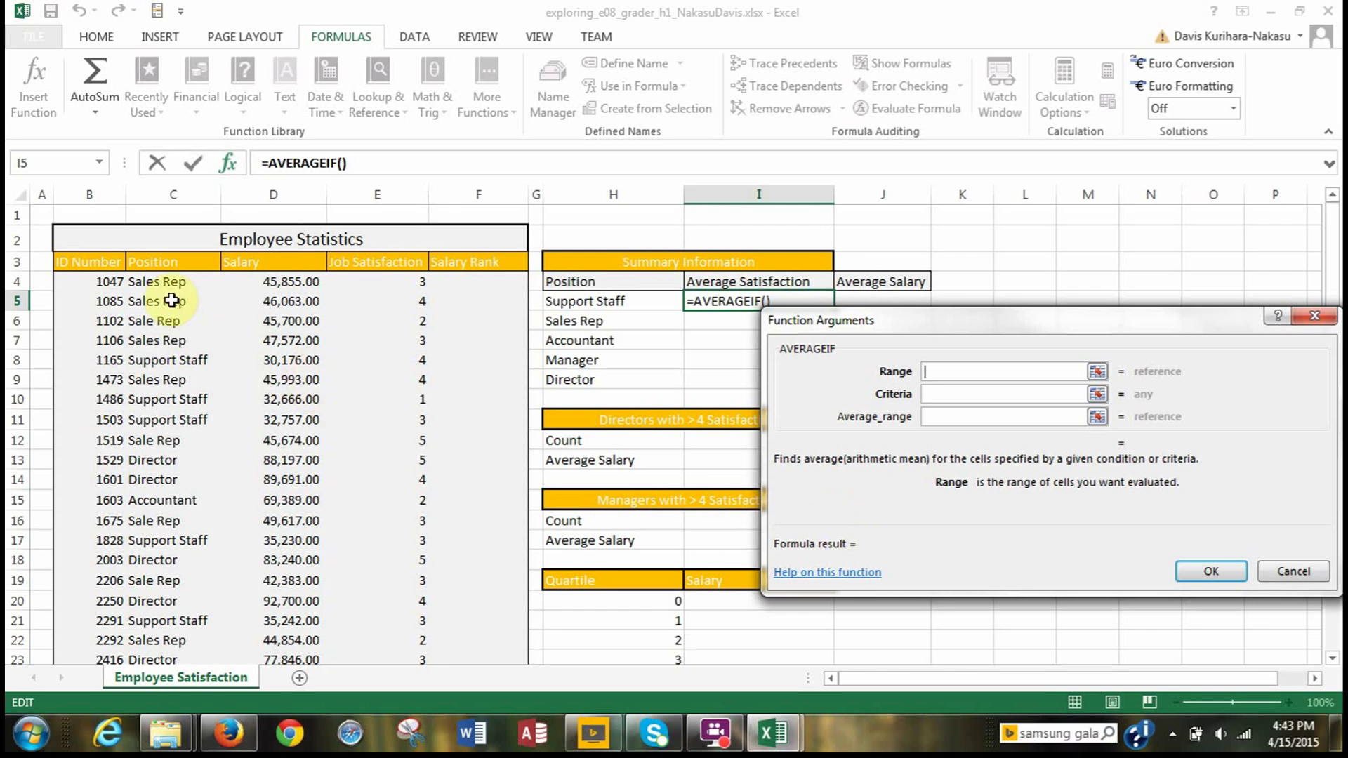
Set AVERAGEIF to Range C4:C53, Criteria H5, Average_range E4:E53, giving 3.29
{"action": "left_click", "coordinate": [157, 281]}
{"action": "left_click_drag", "start_coordinate": [157, 281], "coordinate": [151, 645]}
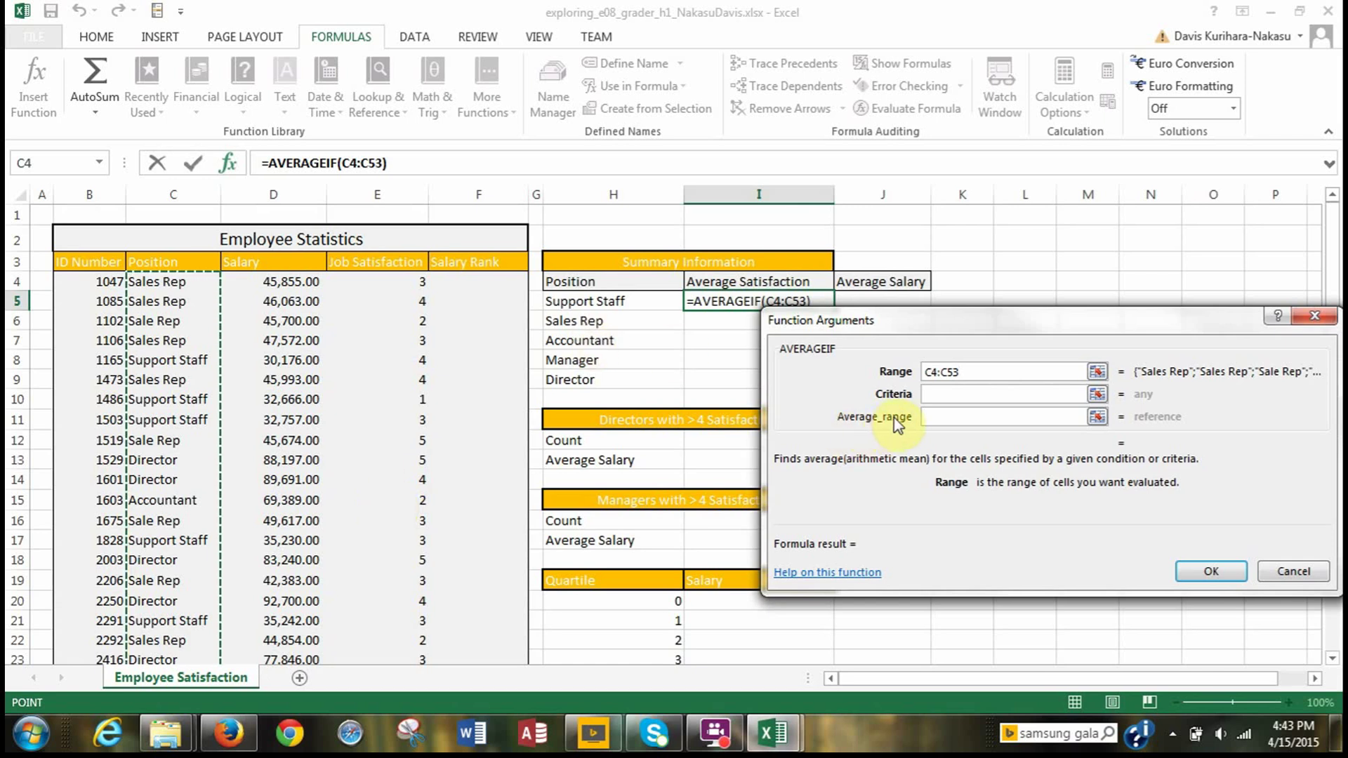
{"action": "left_click", "coordinate": [931, 394]}
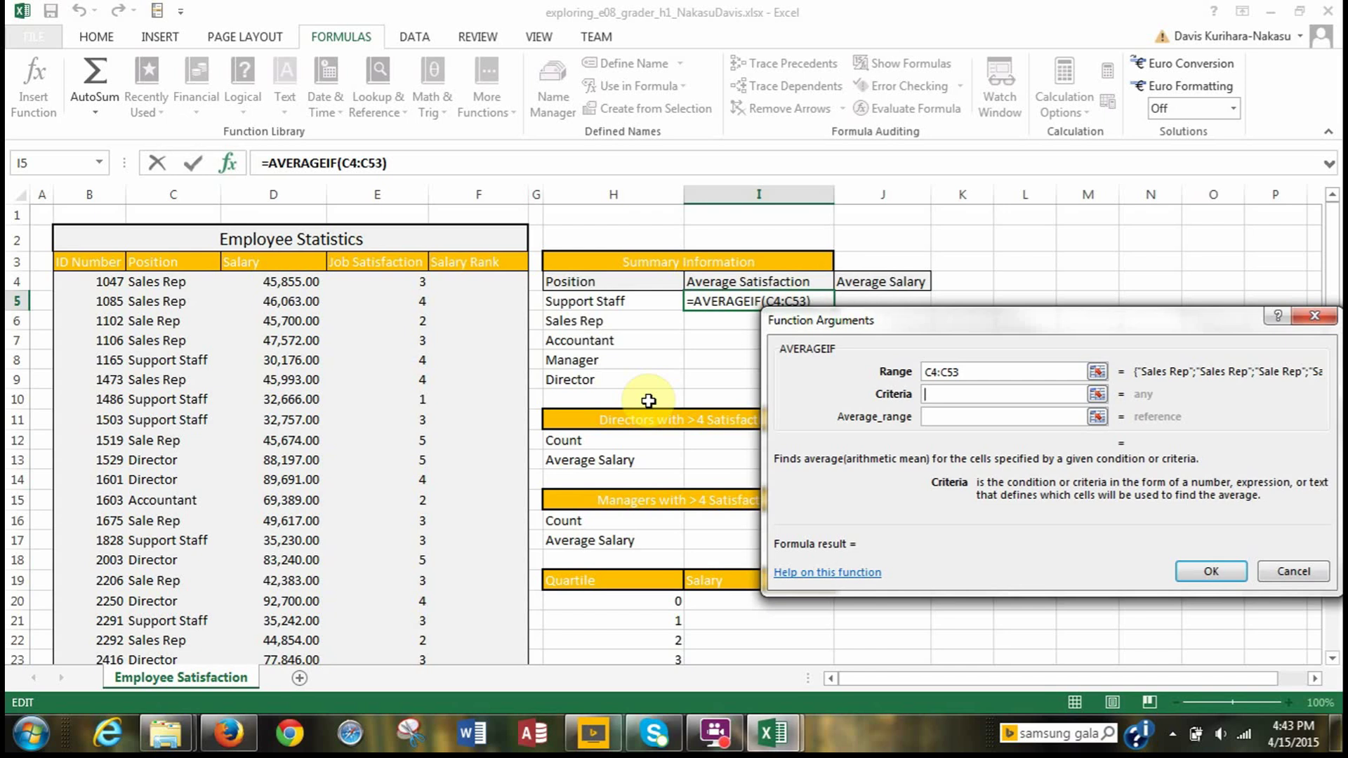
{"action": "left_click", "coordinate": [609, 299]}
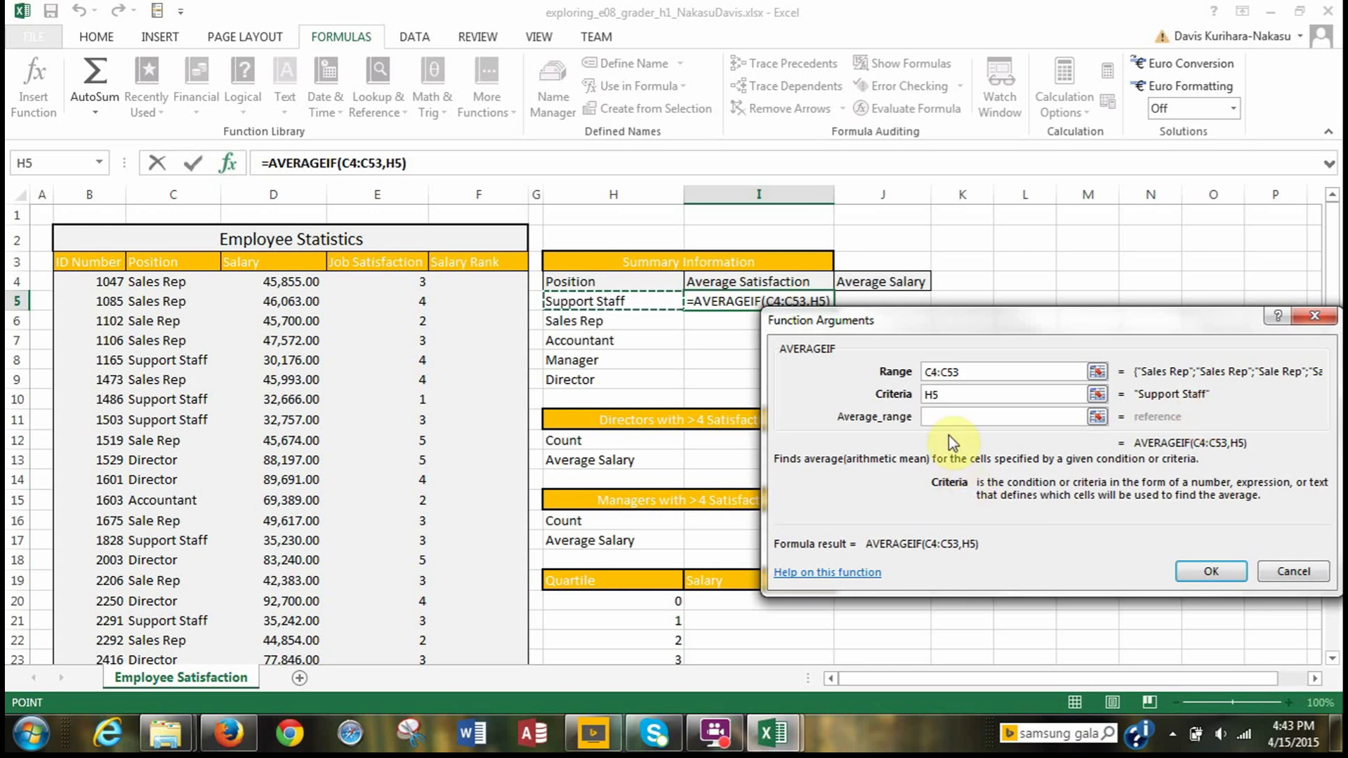
{"action": "left_click", "coordinate": [933, 421]}
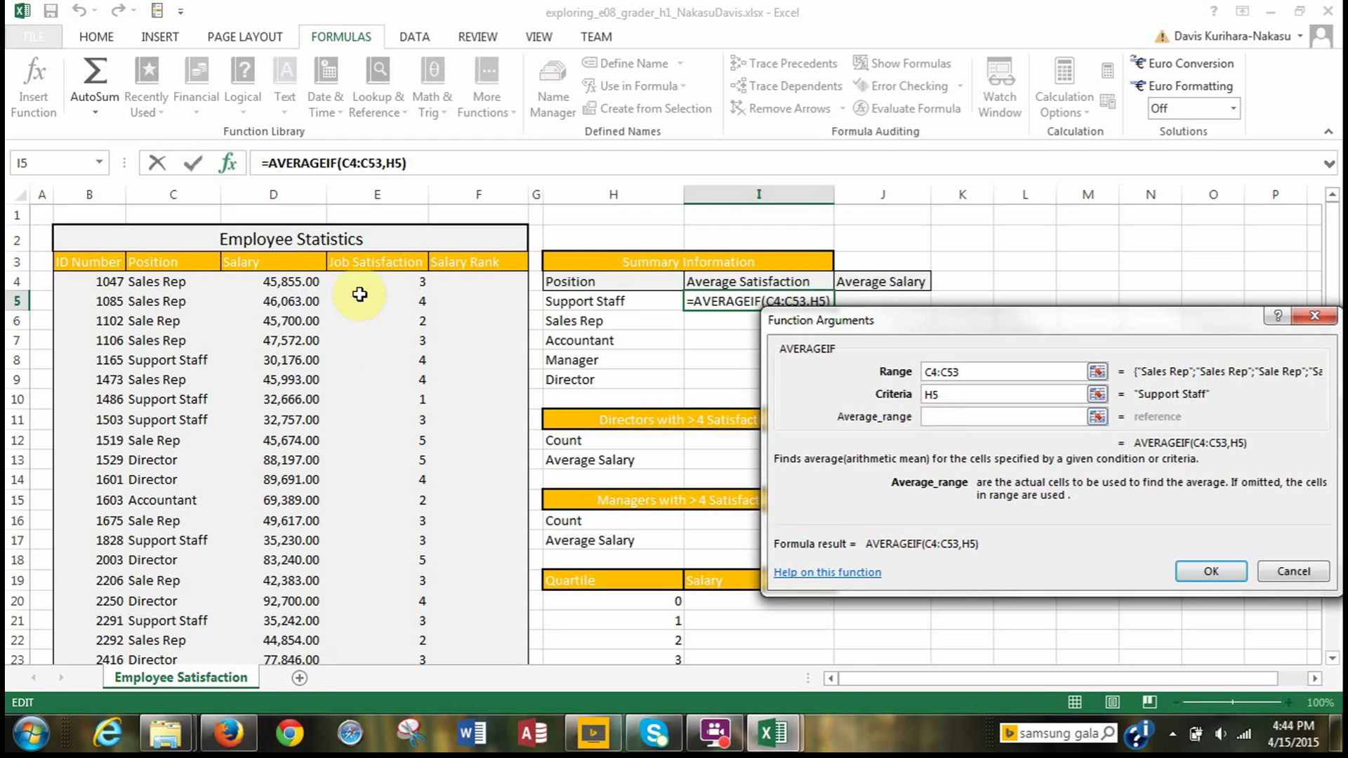
{"action": "left_click_drag", "start_coordinate": [372, 282], "coordinate": [362, 618]}
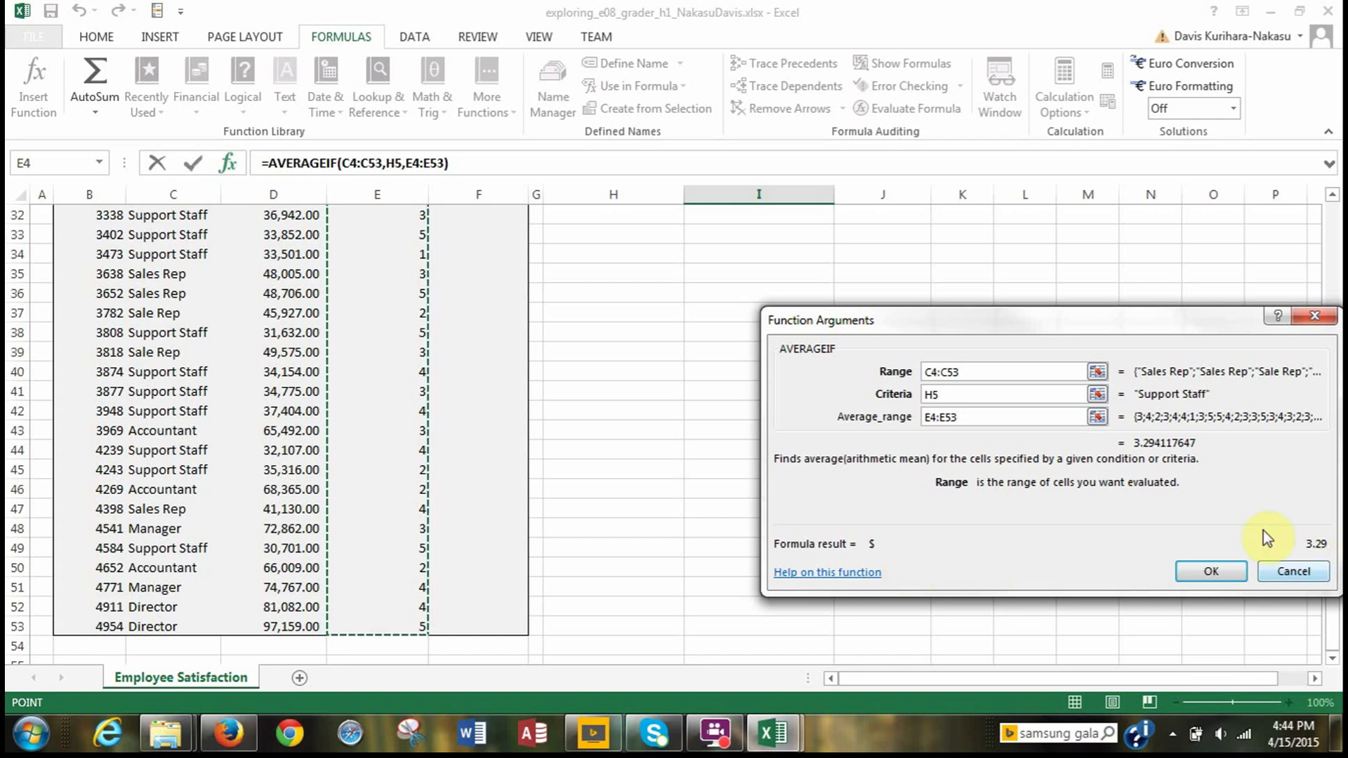
{"action": "left_click", "coordinate": [1206, 571]}
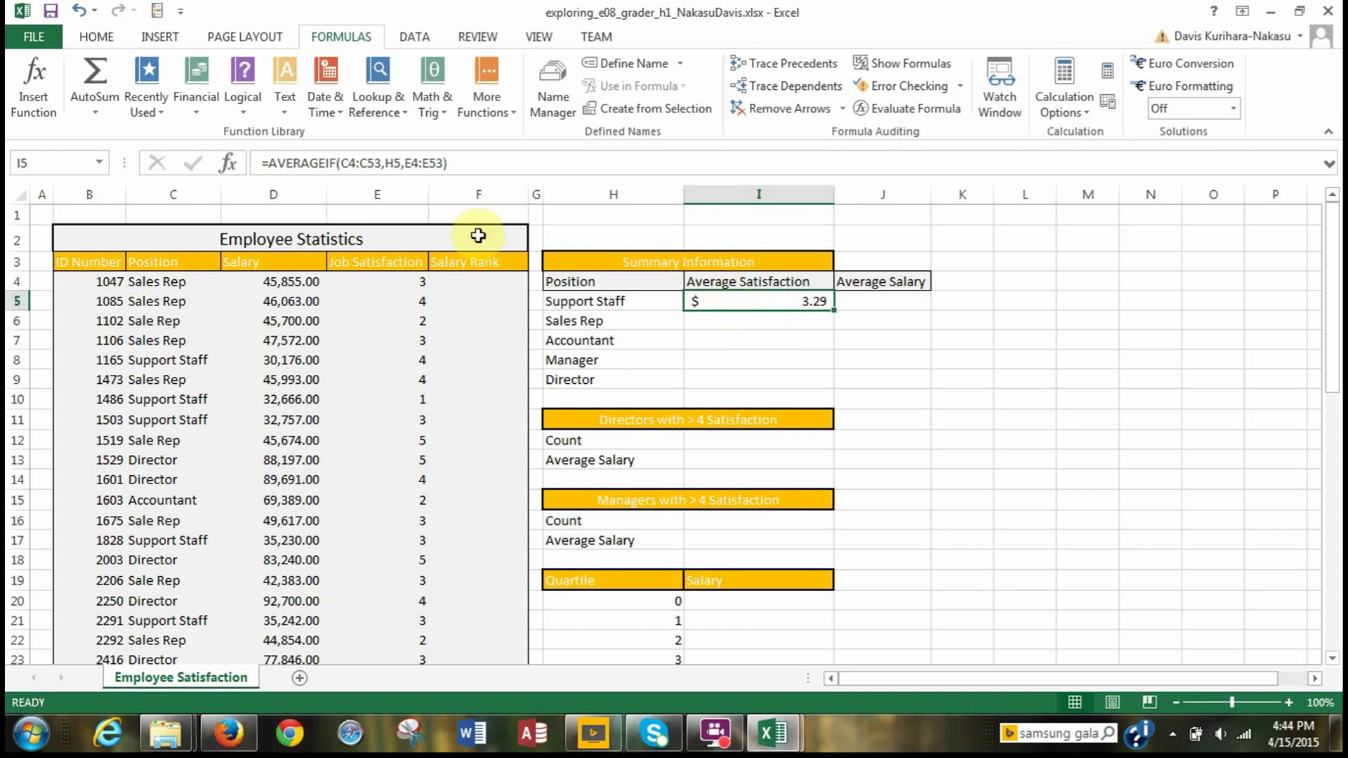
Change I5's number format to Number so it reads 3.29 without the dollar sign
{"action": "left_click", "coordinate": [96, 41]}
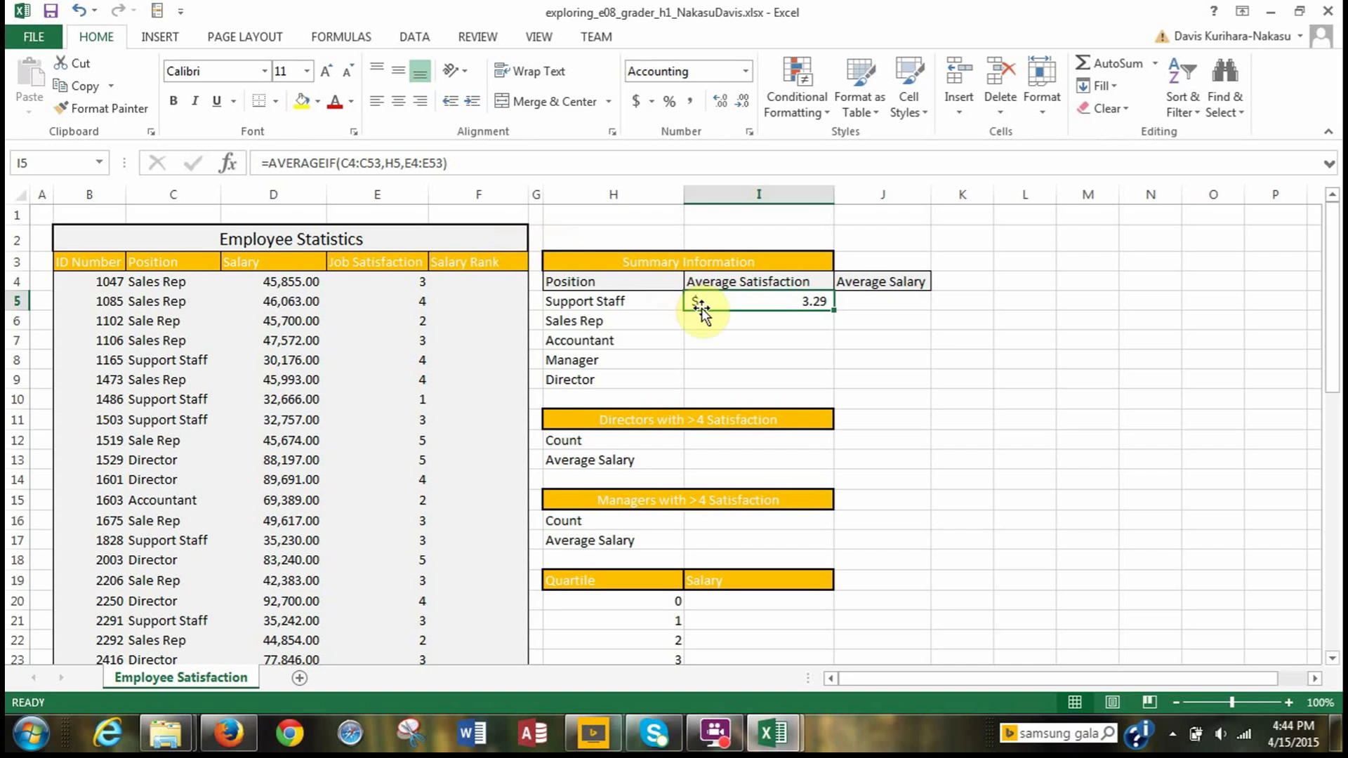
{"action": "left_click", "coordinate": [745, 72]}
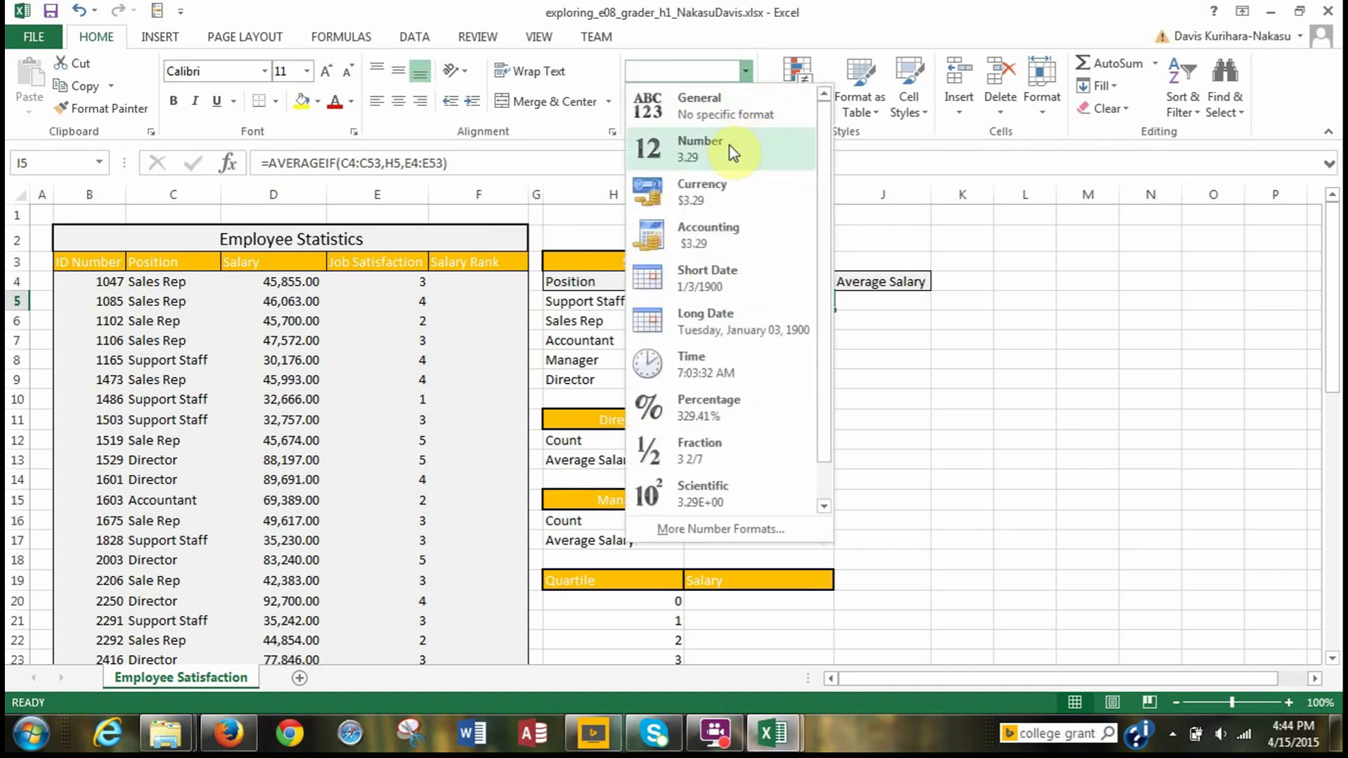
{"action": "left_click", "coordinate": [731, 146]}
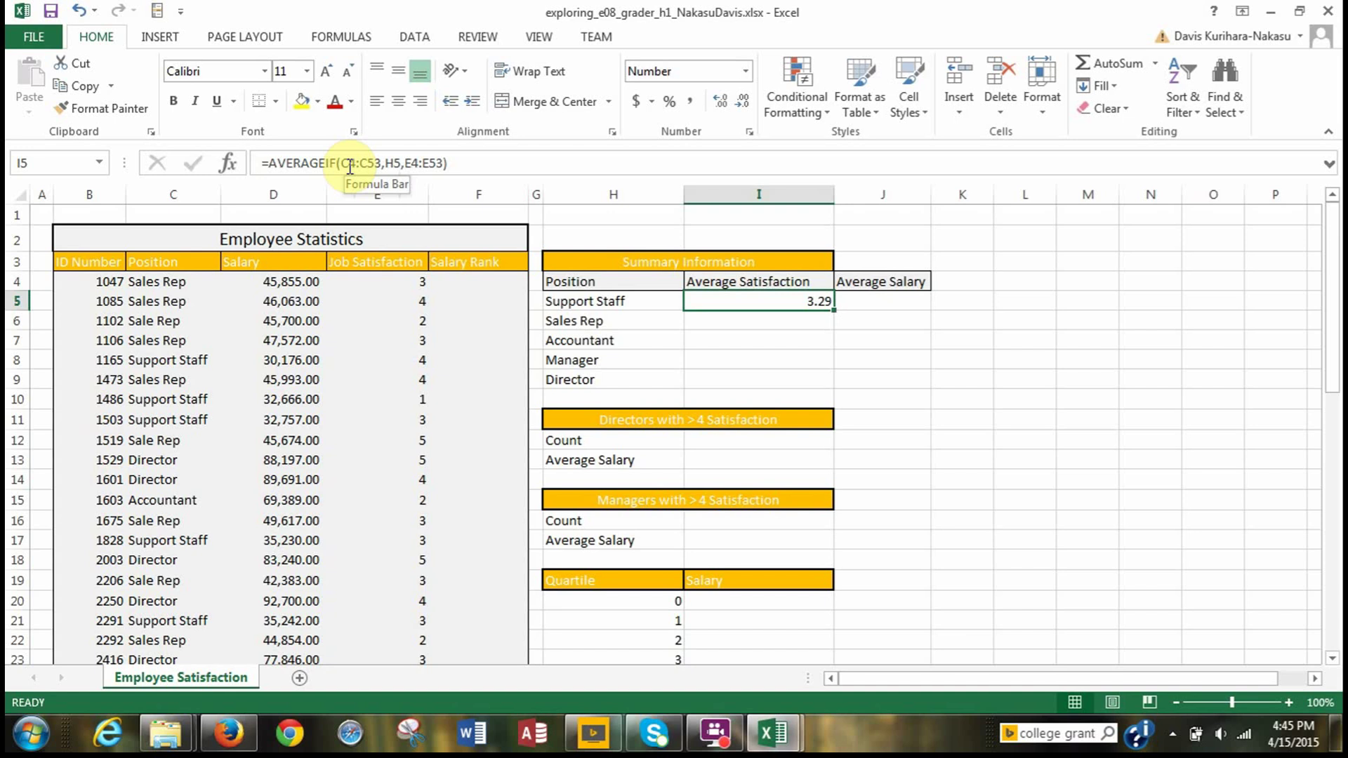
Make the C4:C53 range in I5's formula absolute as $C$4:$C$53
{"action": "left_click", "coordinate": [351, 166]}
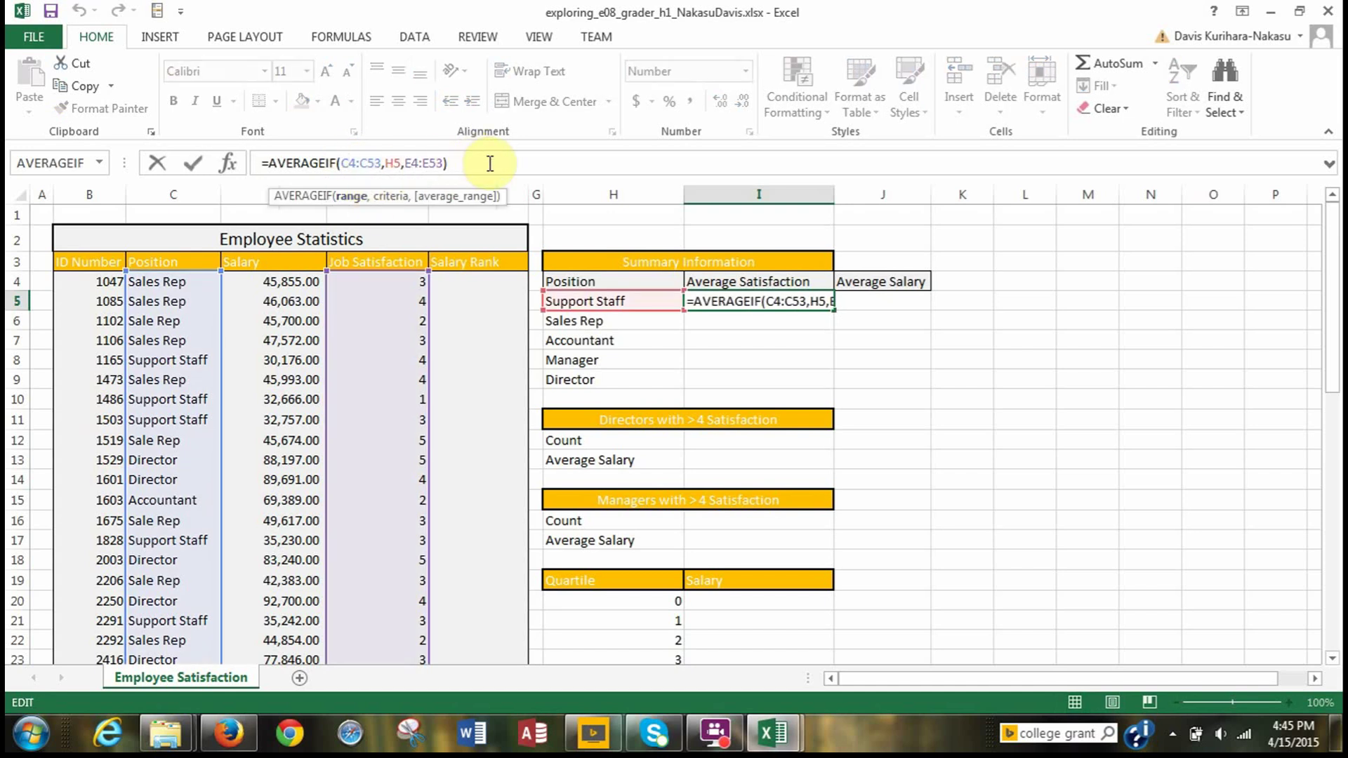
{"action": "key", "text": "F4"}
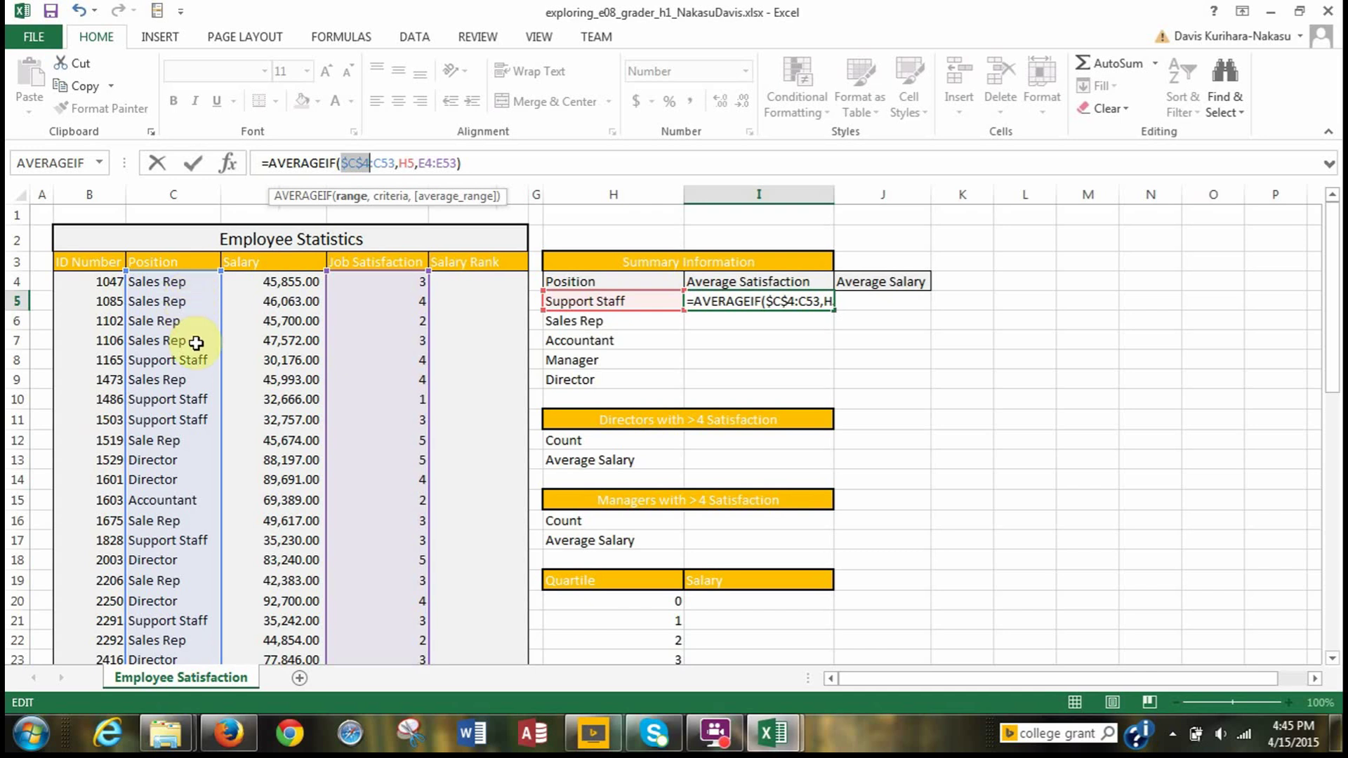
{"action": "left_click", "coordinate": [389, 163]}
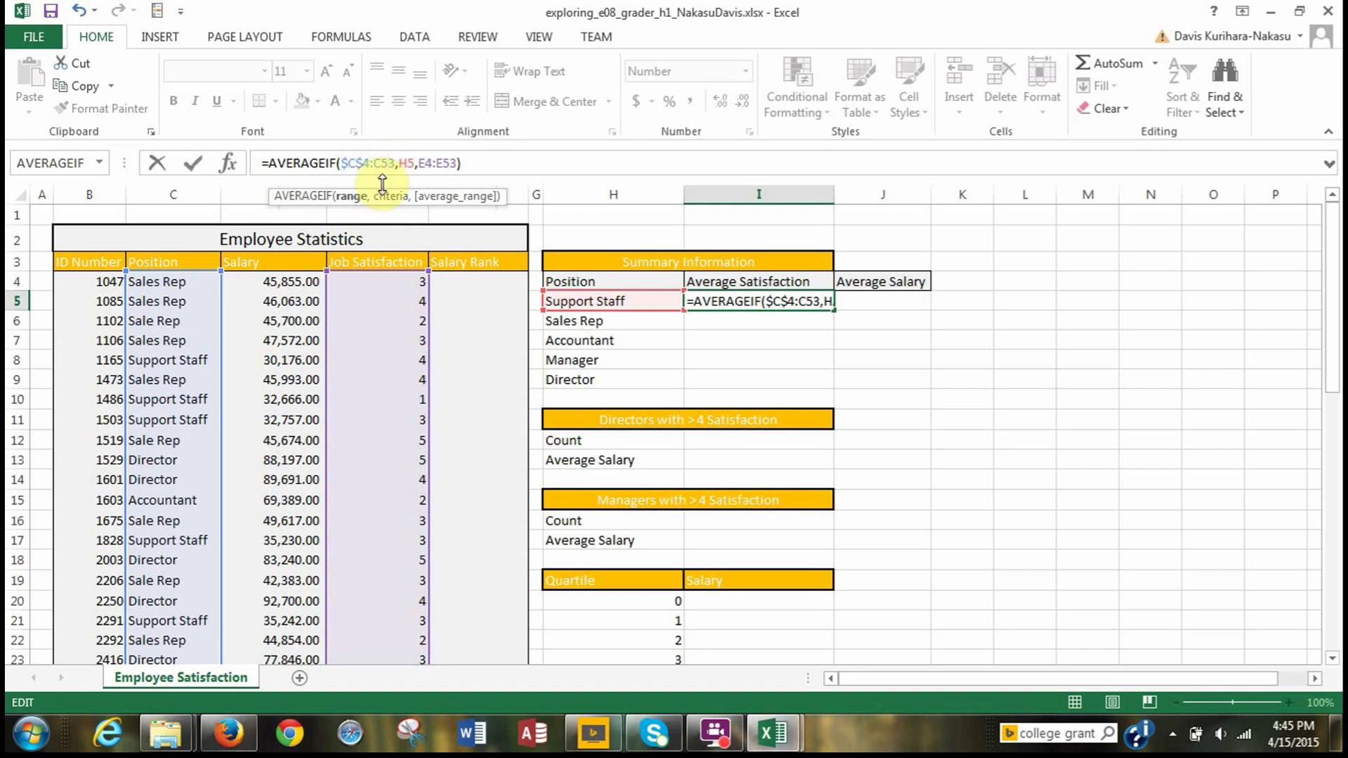
{"action": "key", "text": "F4"}
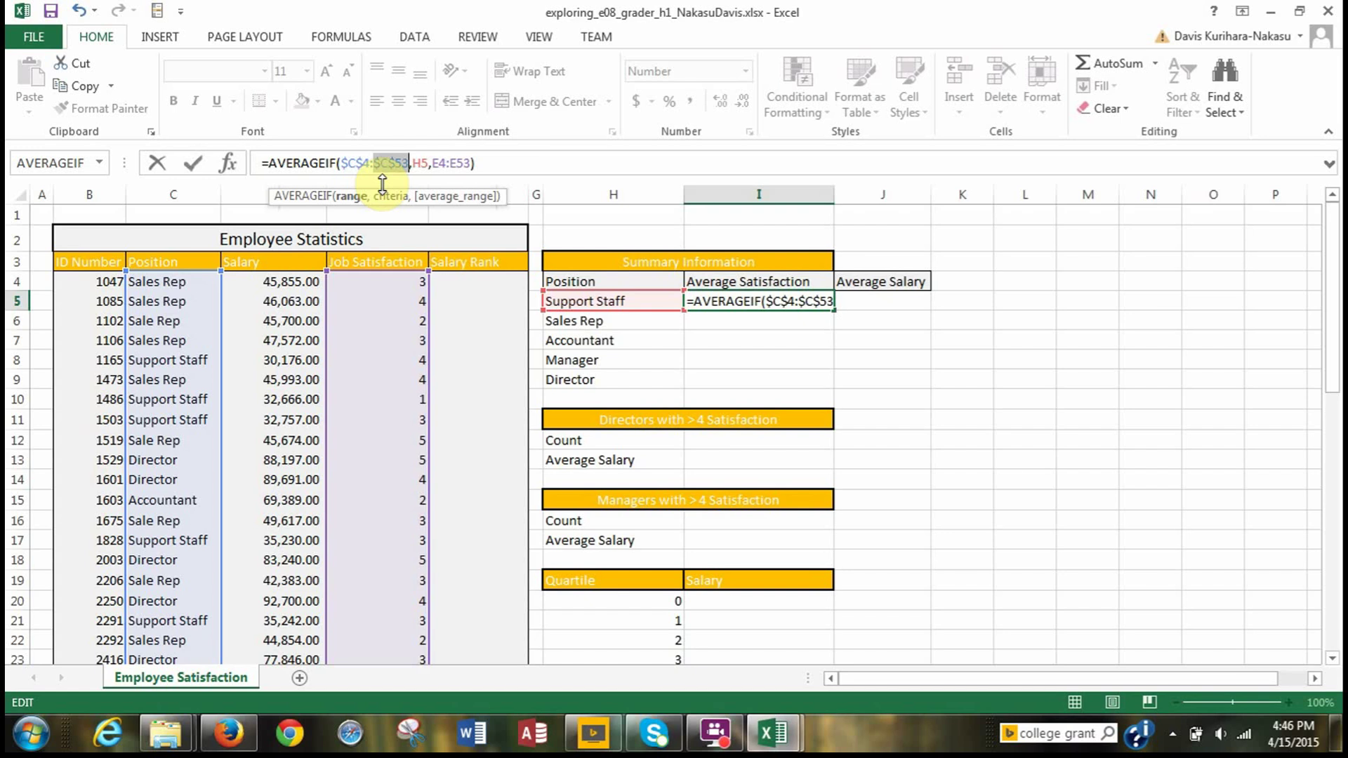
{"action": "left_click", "coordinate": [422, 164]}
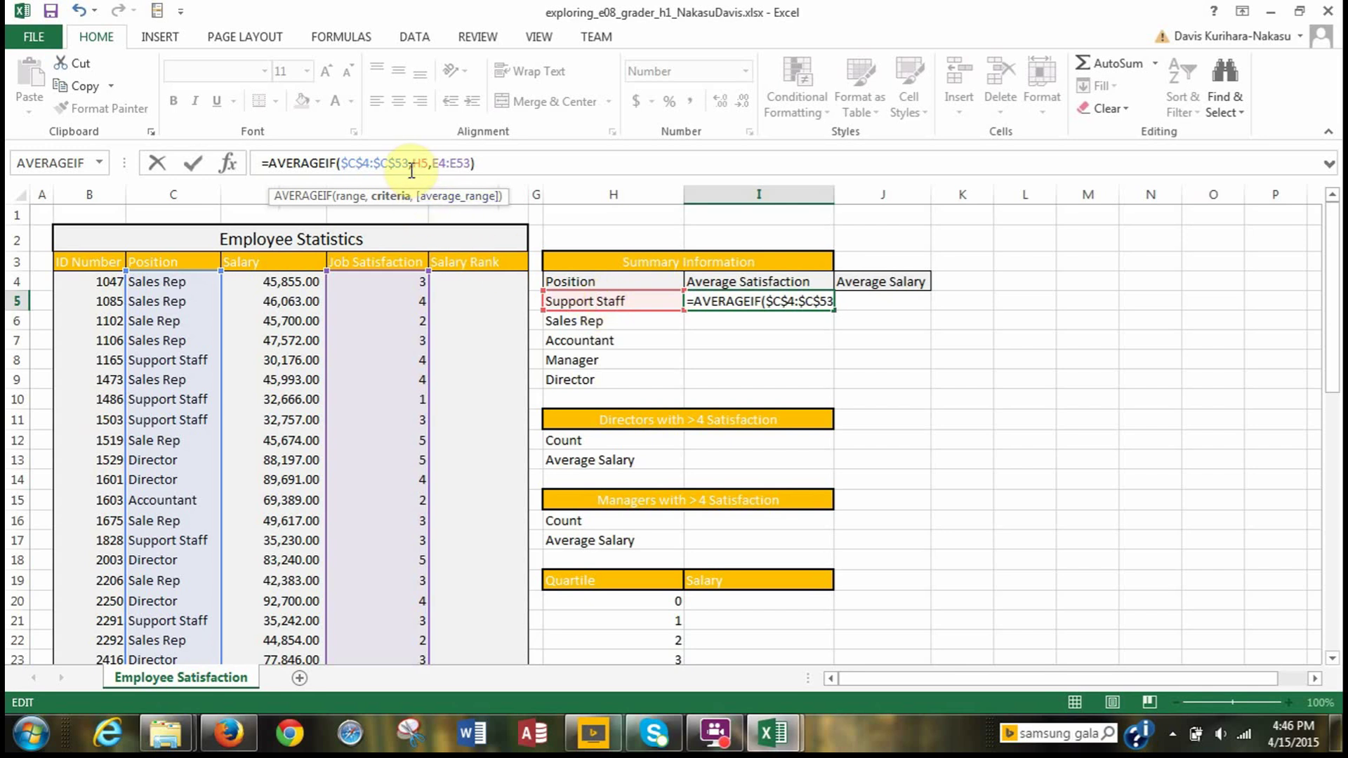
Lock I5's criteria as $H5 and average range as $E$4:$E$53, still giving 3.29
{"action": "left_click", "coordinate": [228, 169]}
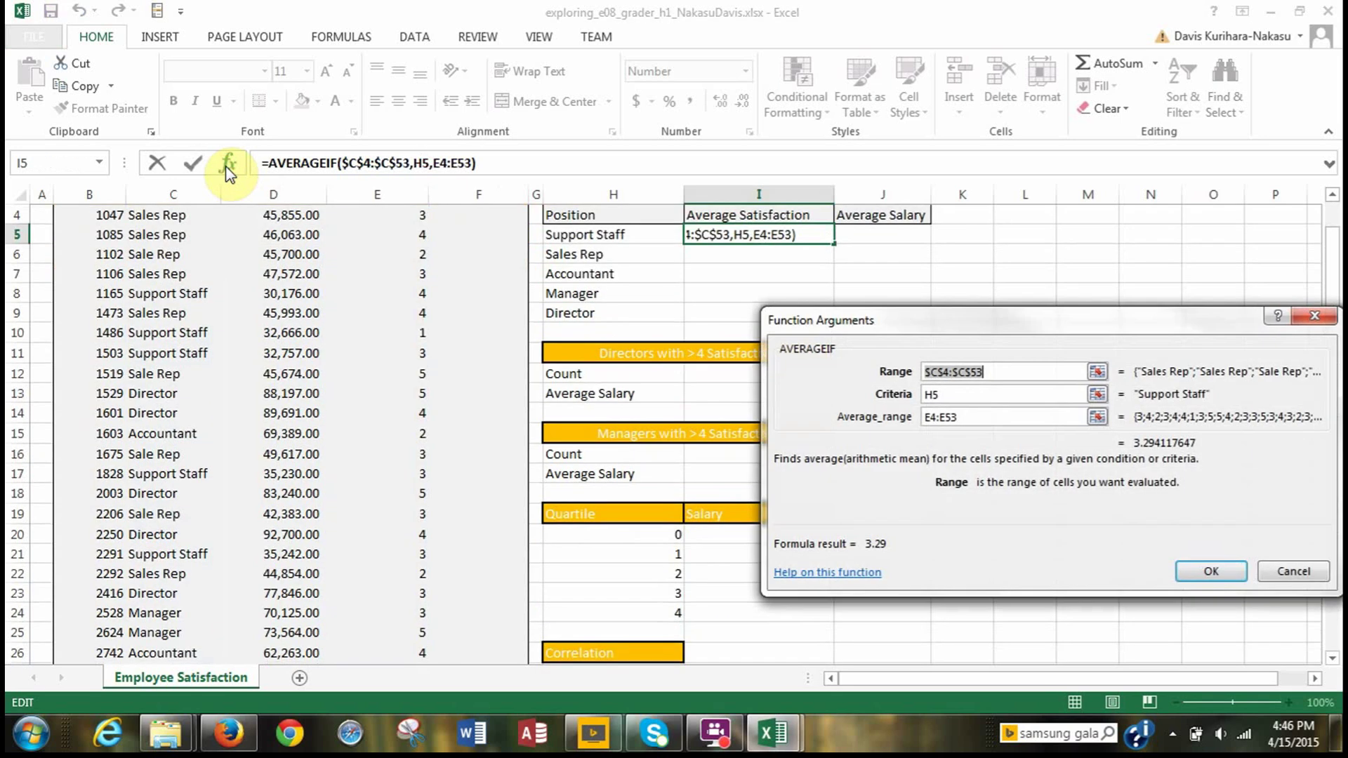
{"action": "left_click", "coordinate": [932, 401]}
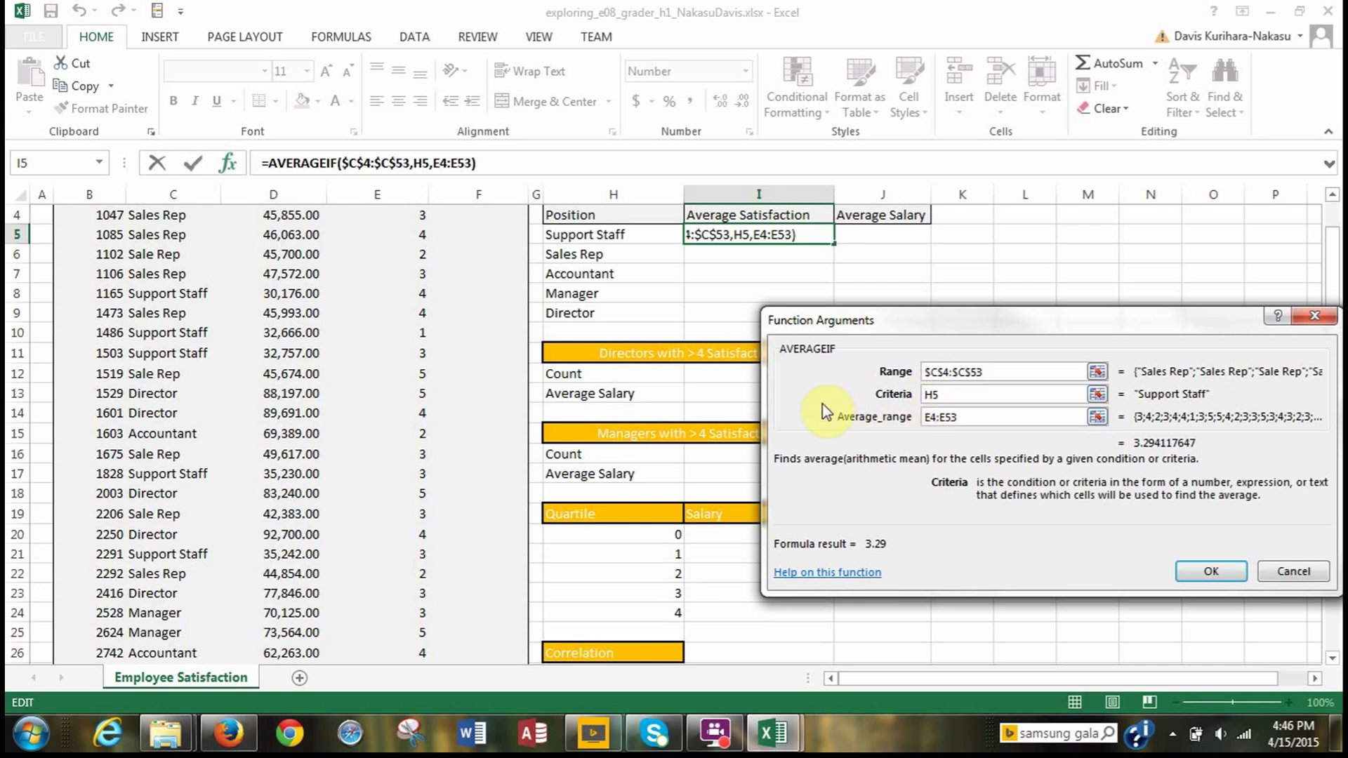
{"action": "key", "text": "F4"}
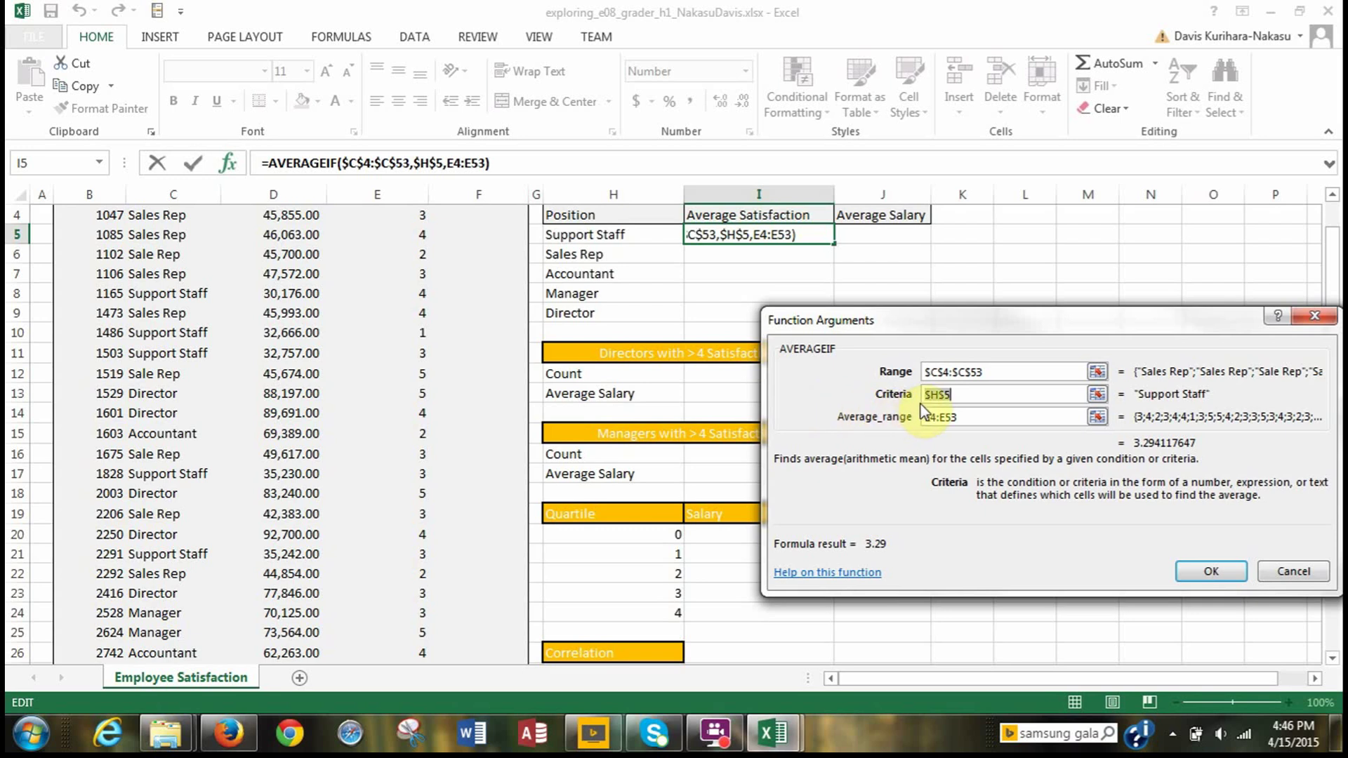
{"action": "key", "text": "F4"}
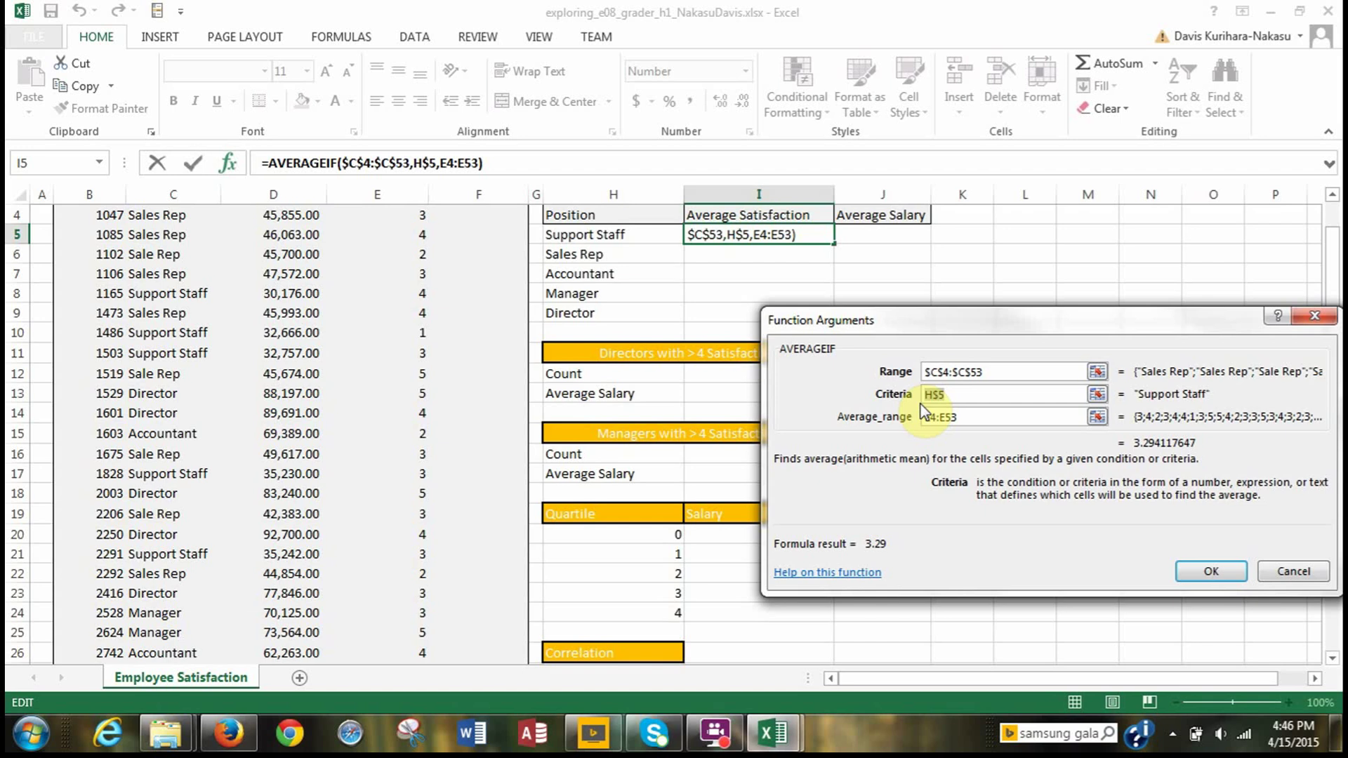
{"action": "key", "text": "F4"}
{"action": "left_click", "coordinate": [933, 420]}
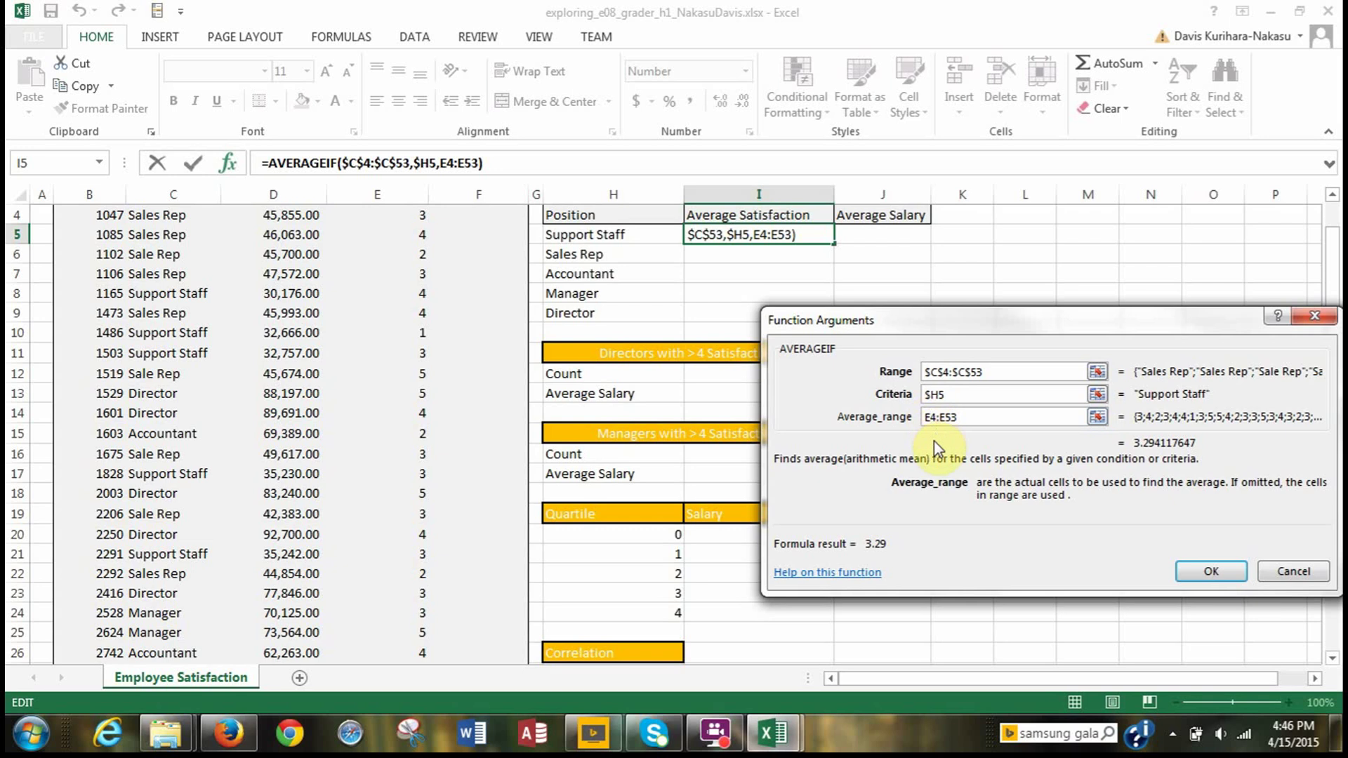
{"action": "scroll", "coordinate": [565, 490], "scroll_direction": "up", "scroll_amount": 1}
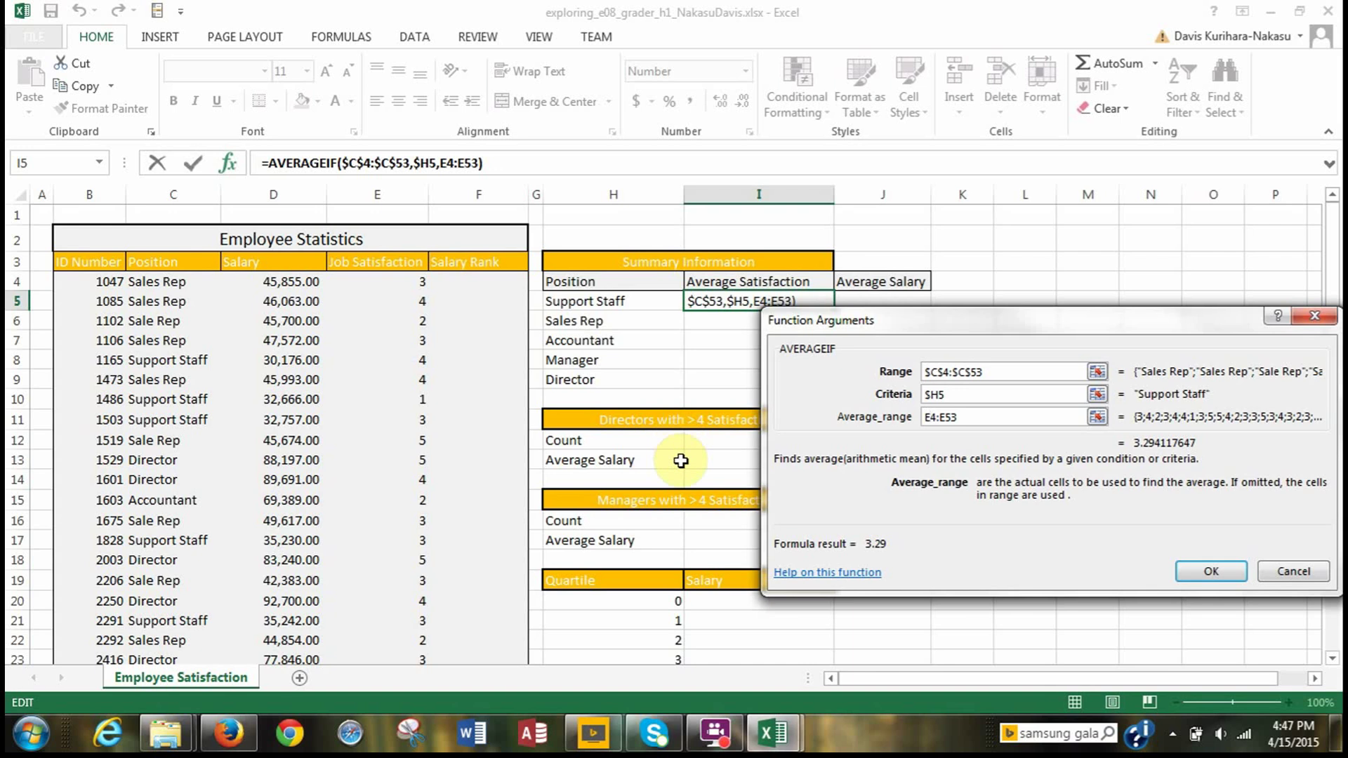
{"action": "key", "text": "F4"}
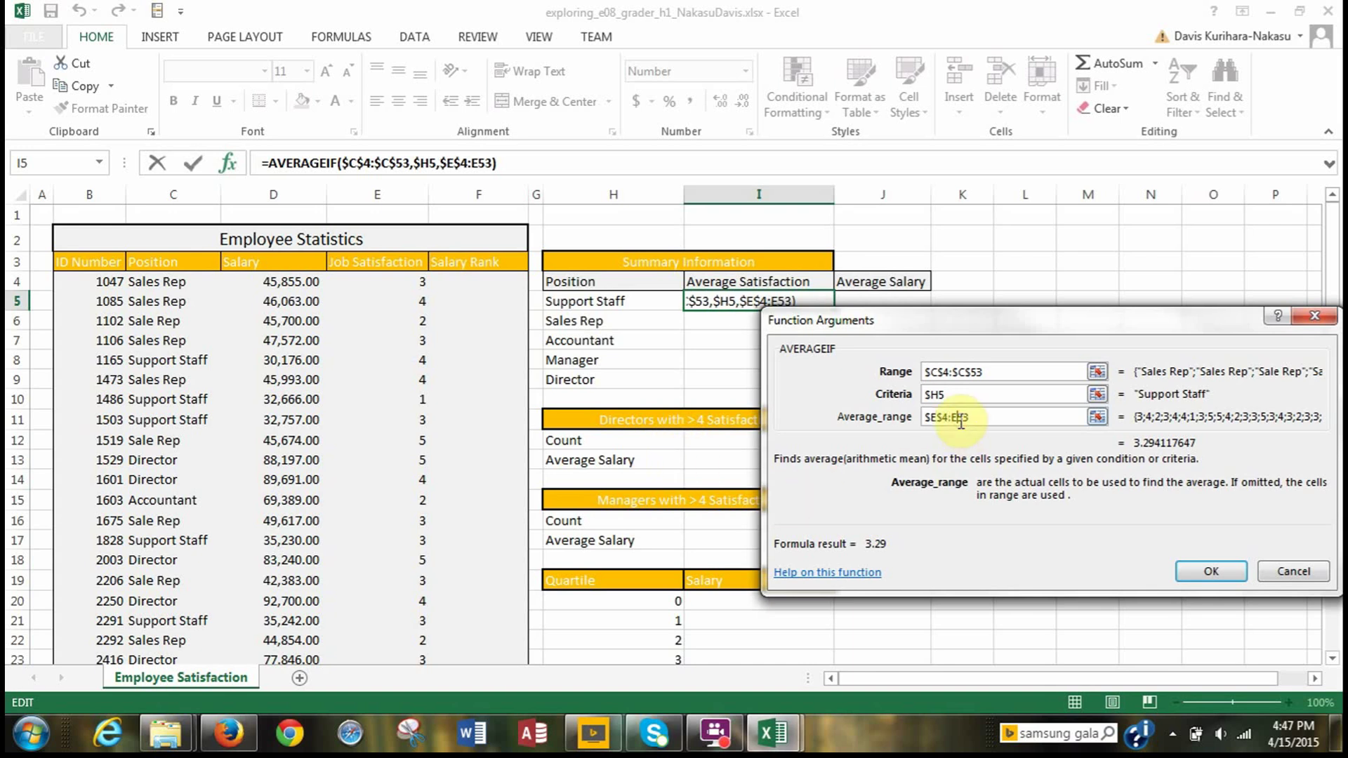
{"action": "key", "text": "F4"}
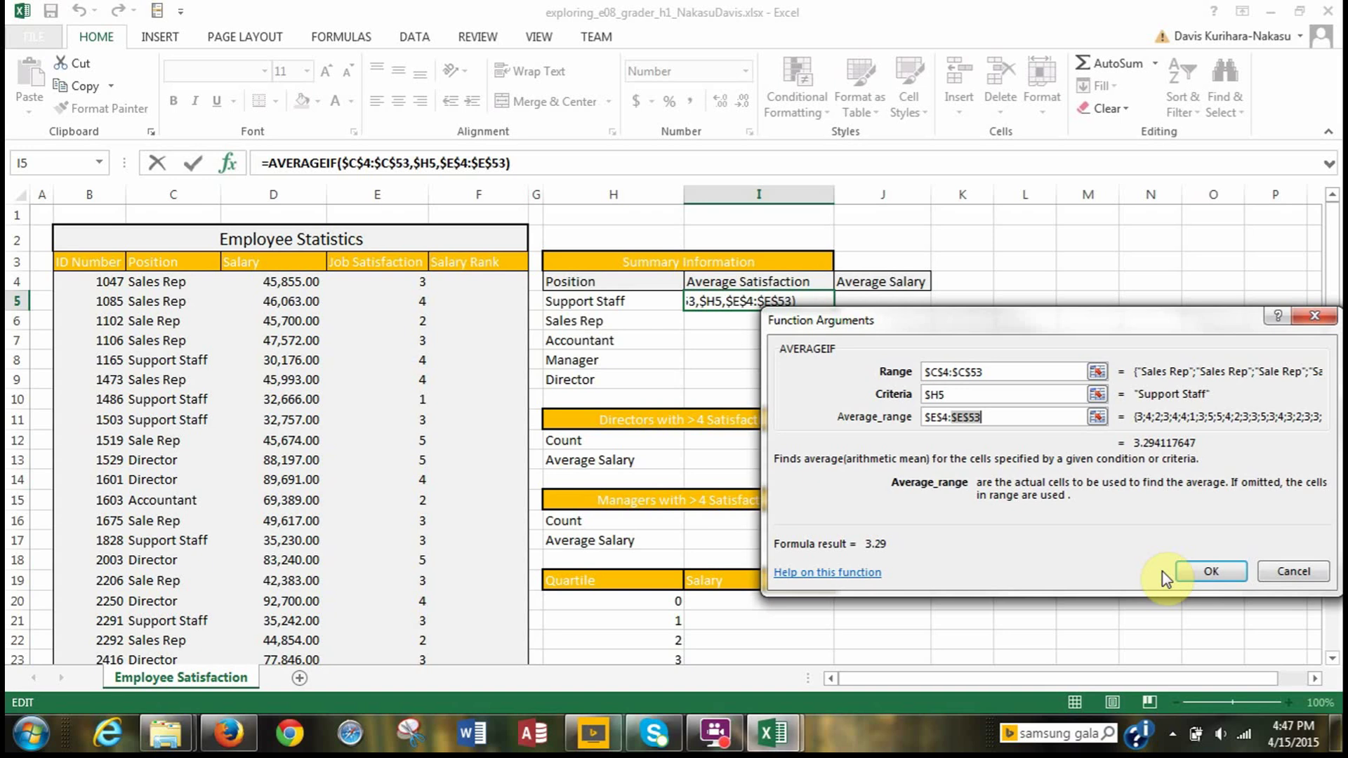
{"action": "left_click", "coordinate": [1201, 576]}
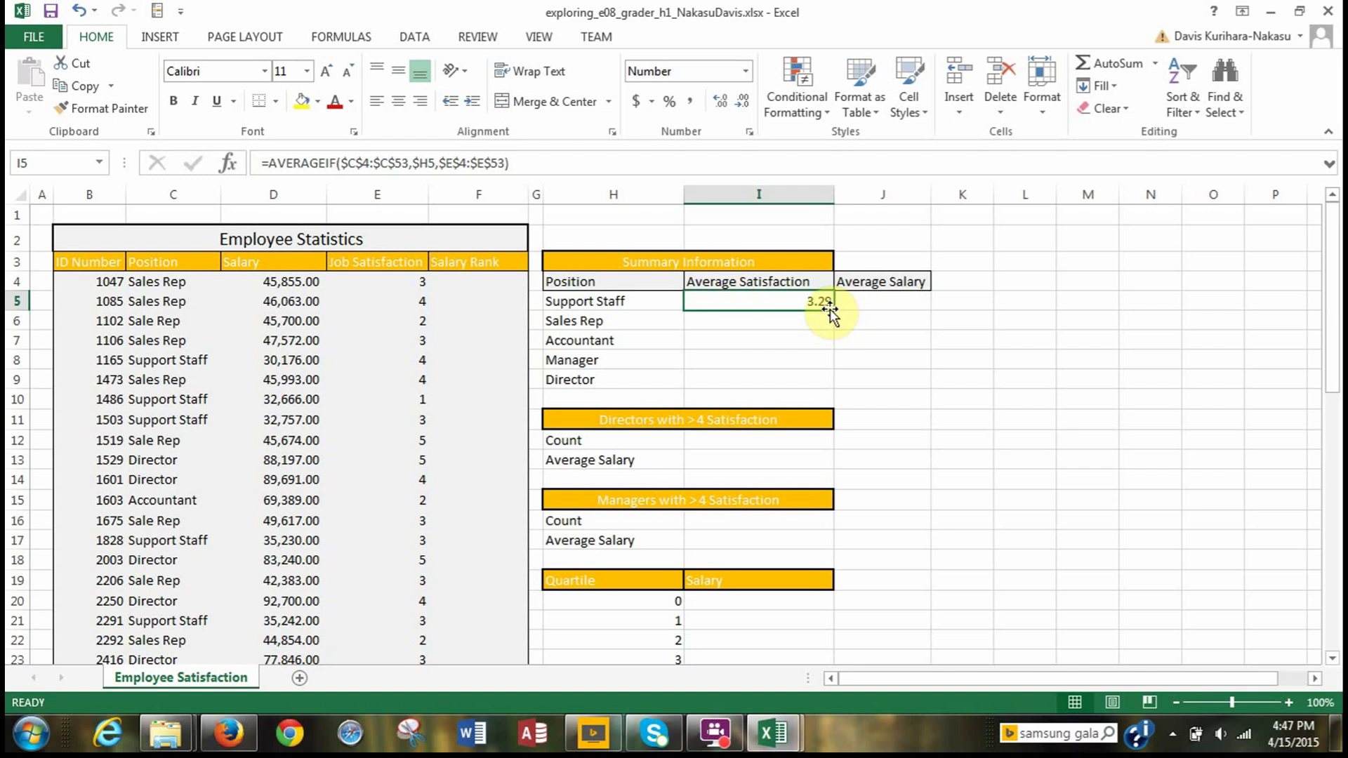
Fill I5's formula down to I9, giving 3.60, 2.60, 3.75 and 4.25
{"action": "left_click_drag", "start_coordinate": [832, 309], "coordinate": [835, 386]}
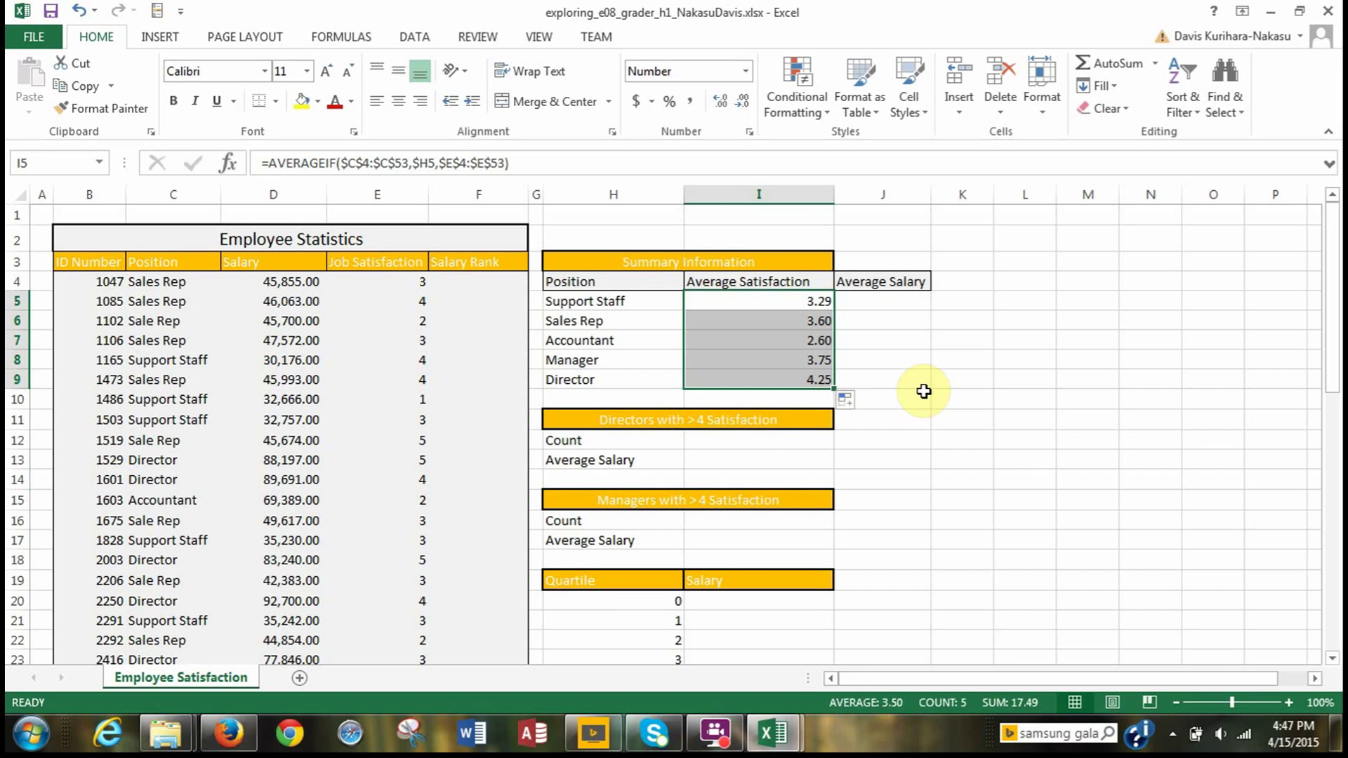
{"action": "left_click", "coordinate": [871, 378]}
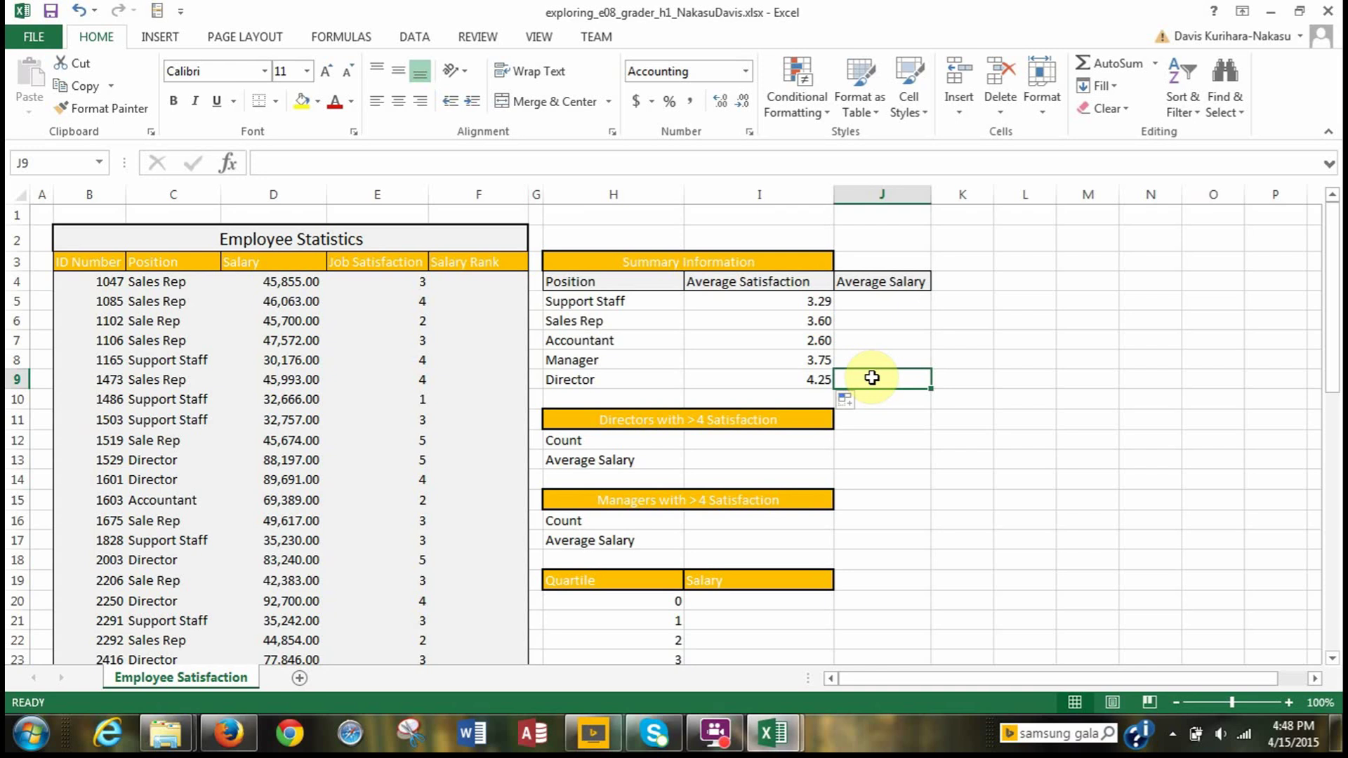
{"action": "scroll", "coordinate": [871, 378], "scroll_direction": "down", "scroll_amount": 1}
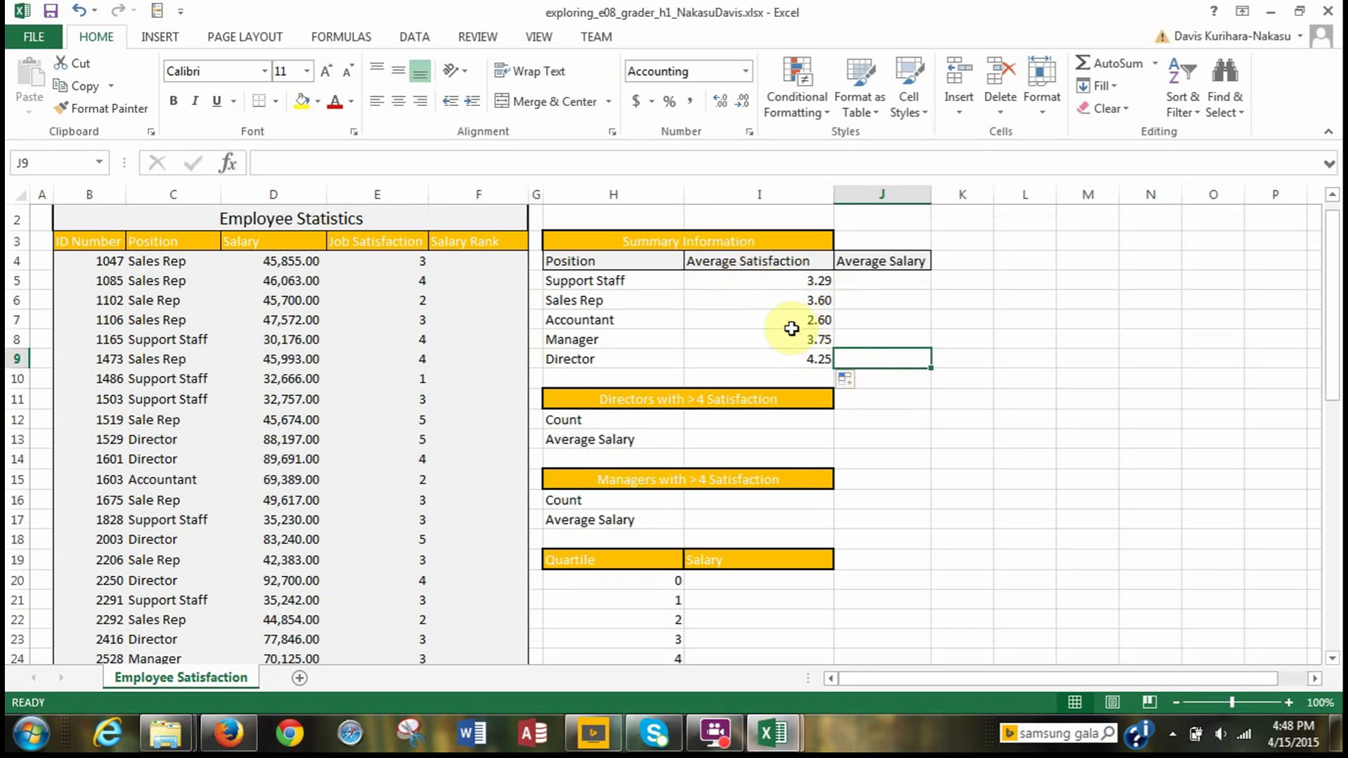
{"action": "scroll", "coordinate": [781, 309], "scroll_direction": "up", "scroll_amount": 1}
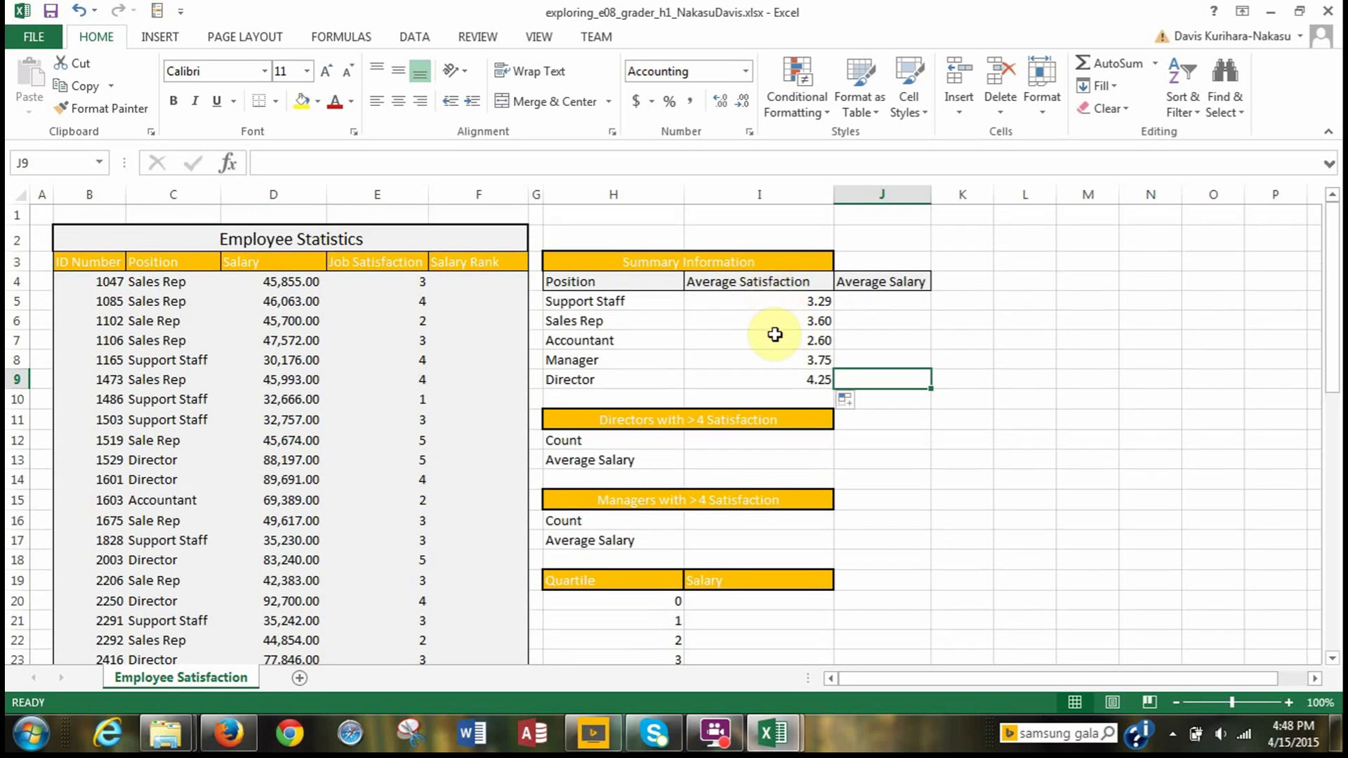
{"action": "left_click", "coordinate": [875, 299]}
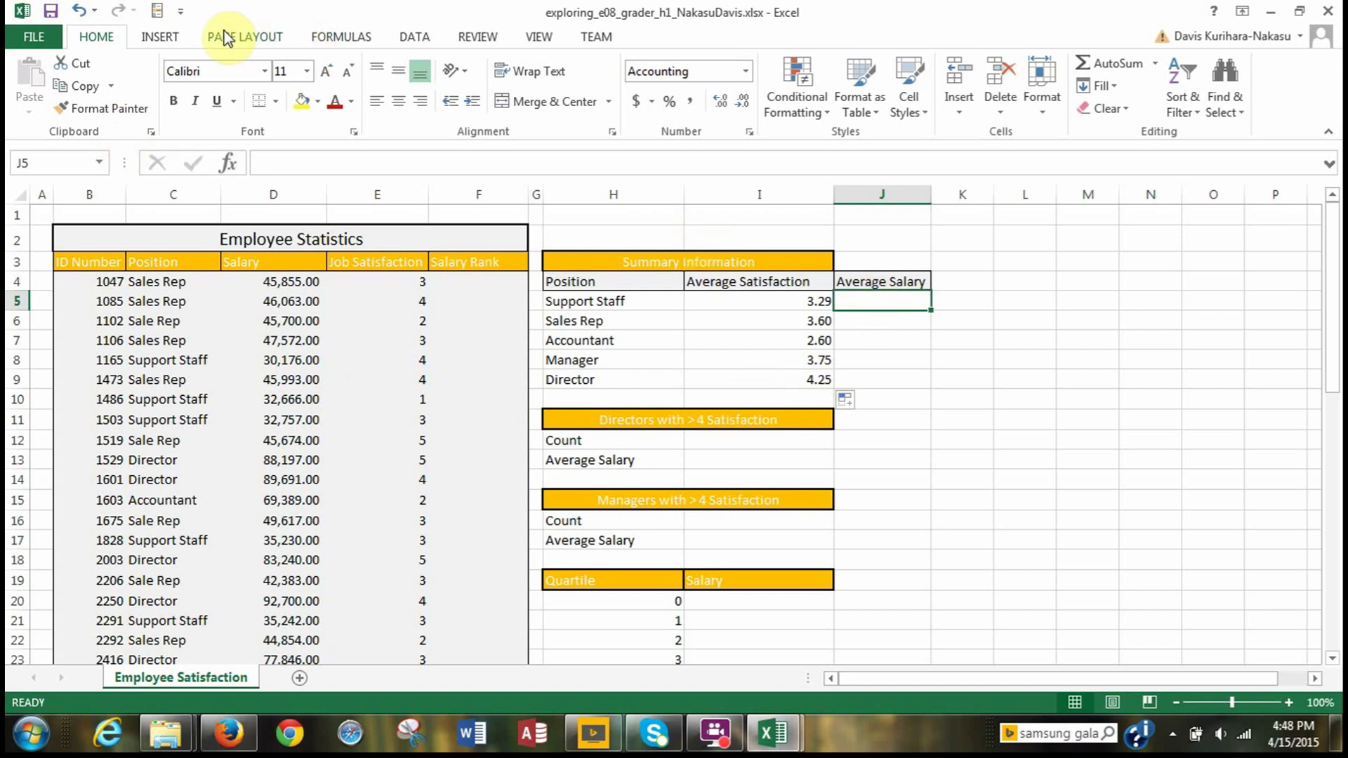
Insert AVERAGEIF into J5 from the Most Recently Used function list
{"action": "left_click", "coordinate": [331, 41]}
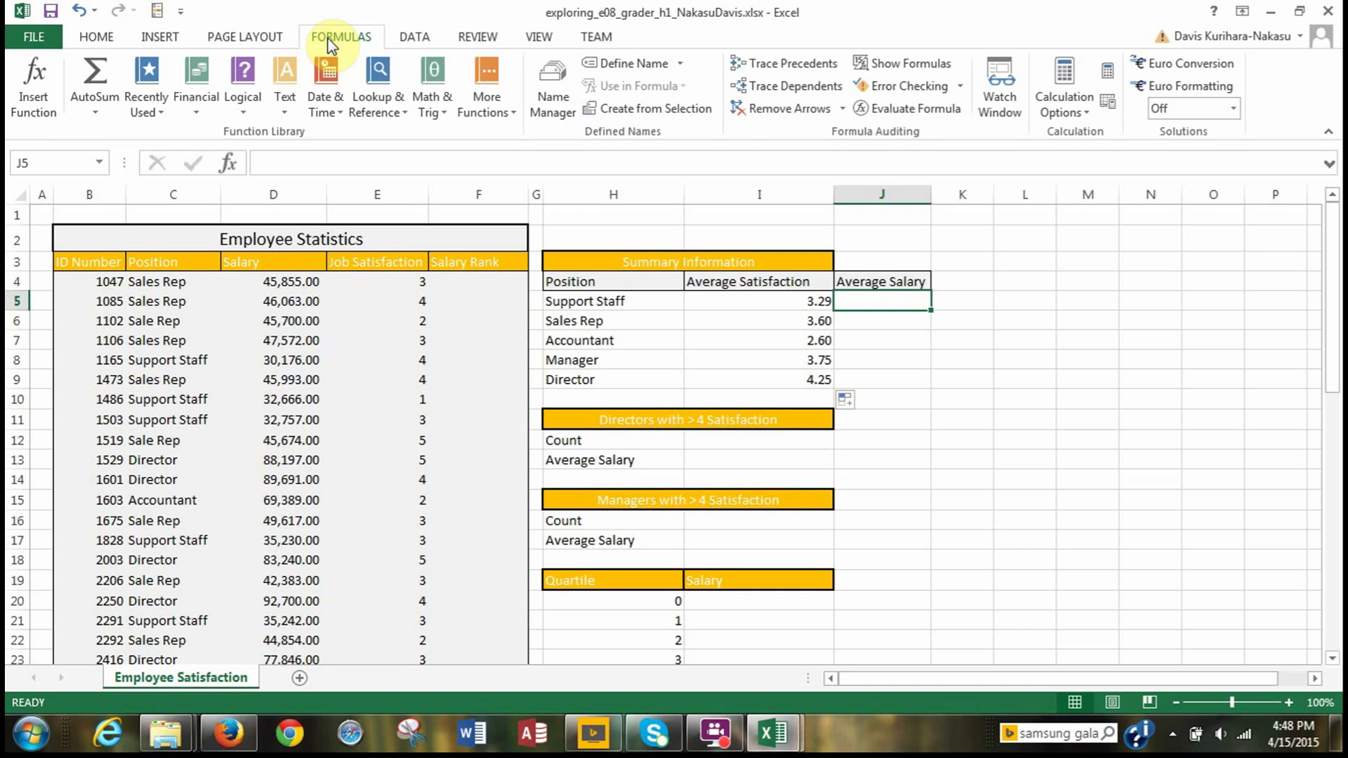
{"action": "left_click", "coordinate": [23, 102]}
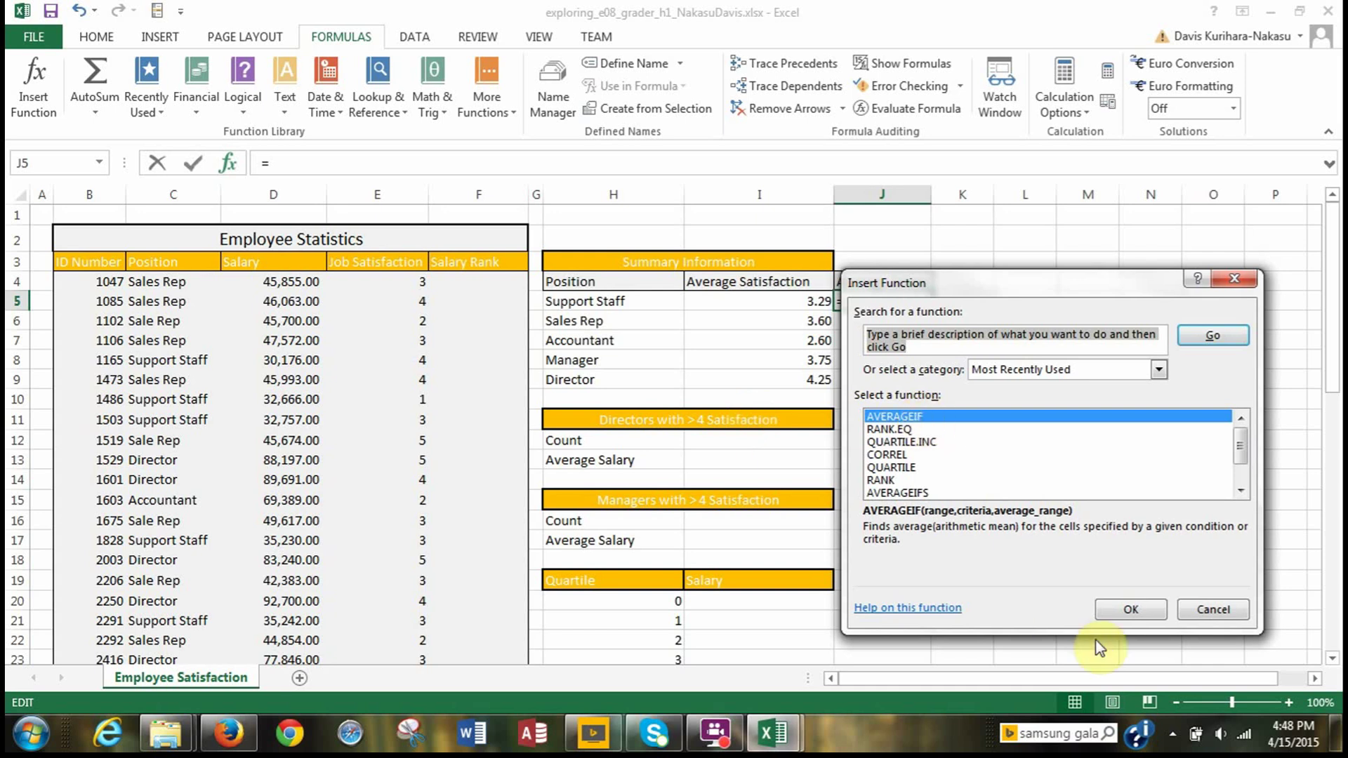
{"action": "left_click", "coordinate": [1128, 611]}
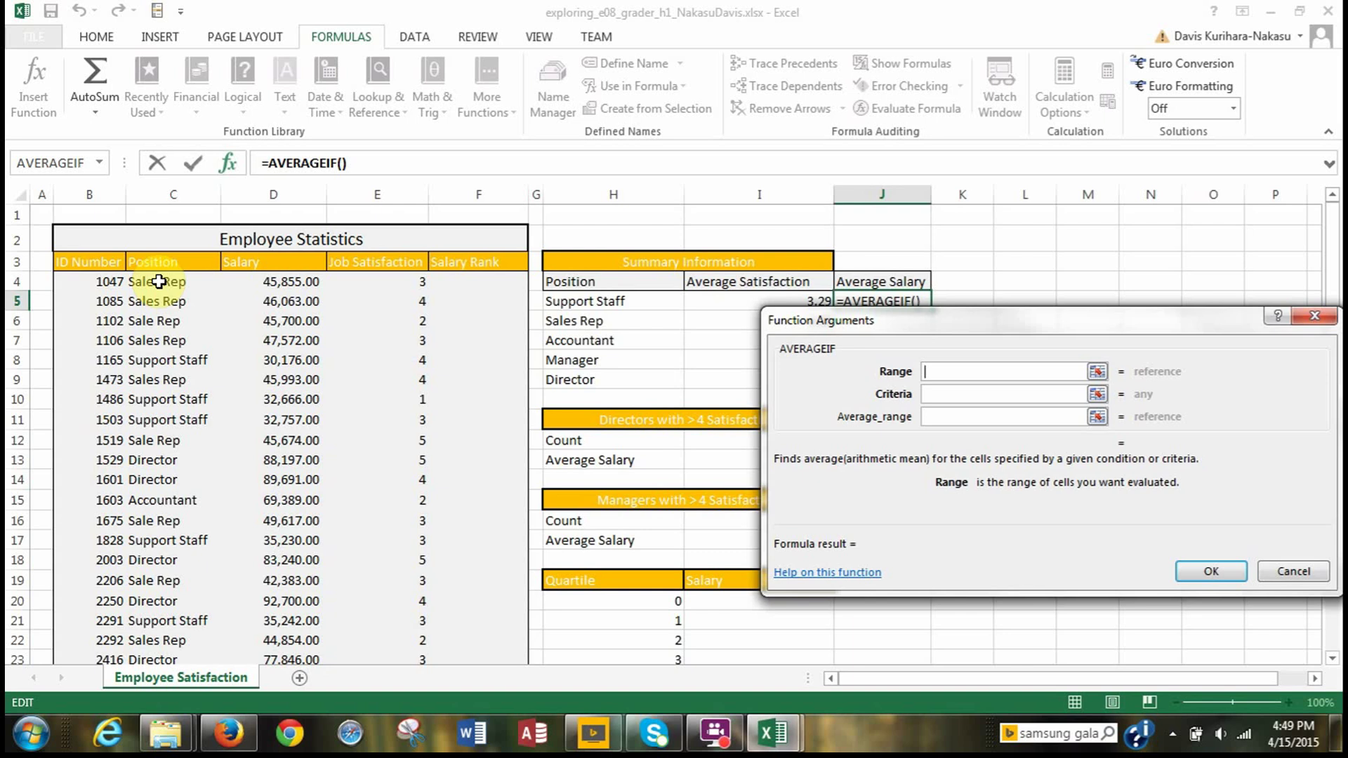
Set the J5 AVERAGEIF range to the Position column as absolute $C$4:$C$53
{"action": "left_click_drag", "start_coordinate": [159, 281], "coordinate": [172, 619]}
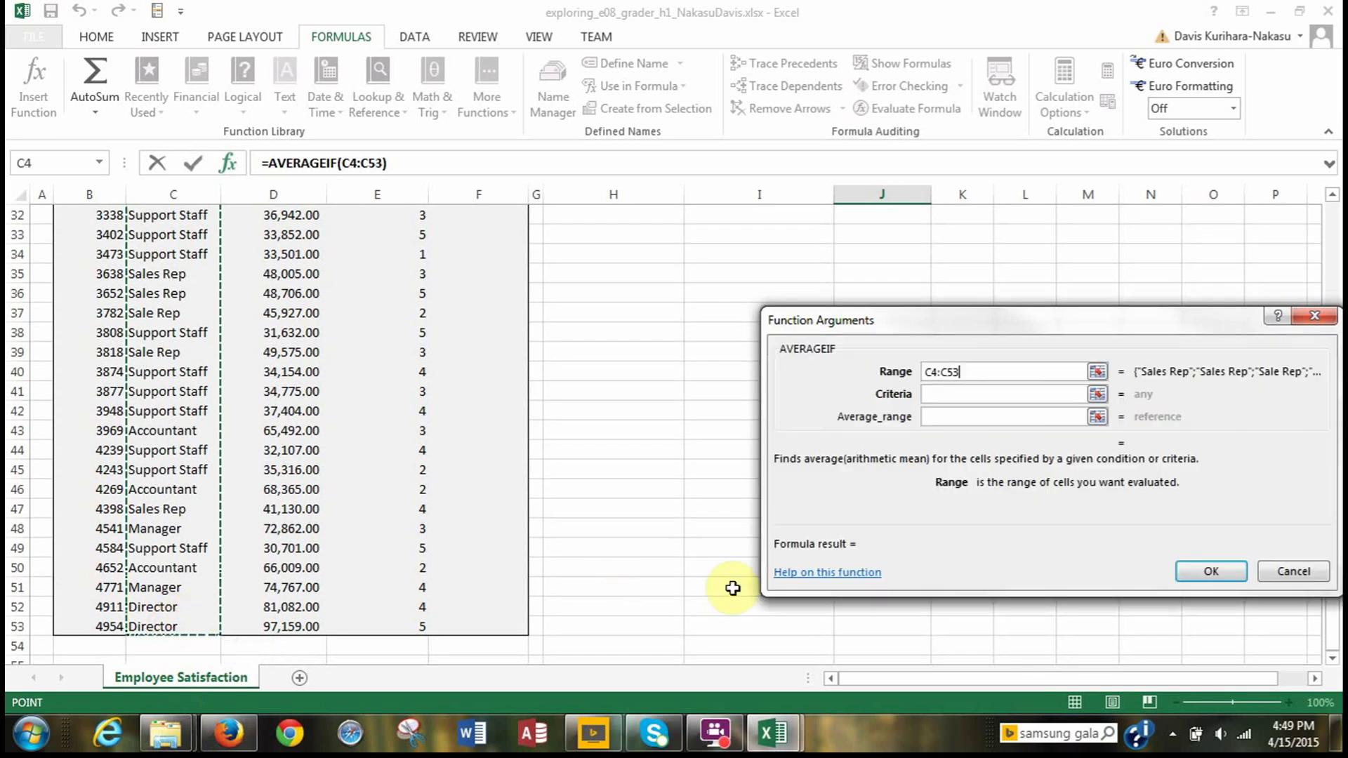
{"action": "left_click", "coordinate": [934, 375]}
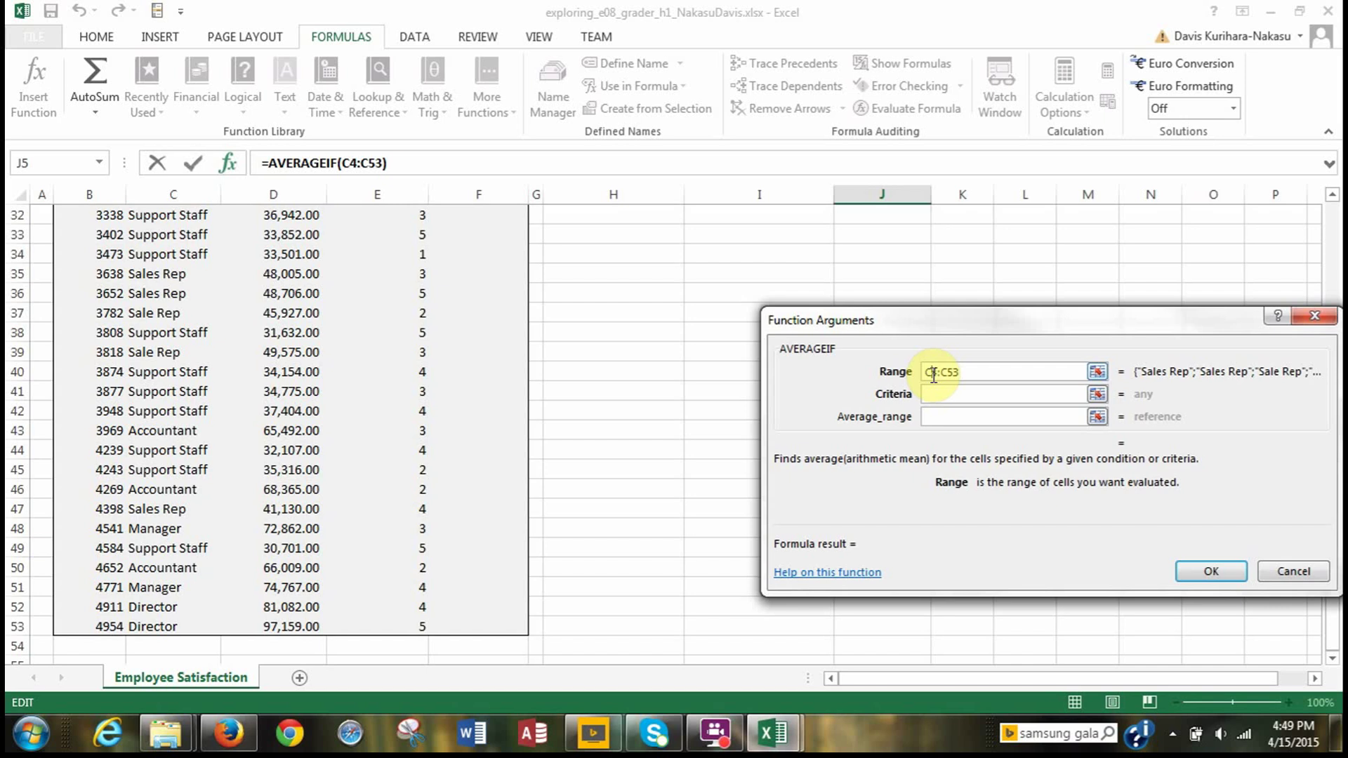
{"action": "key", "text": "F4"}
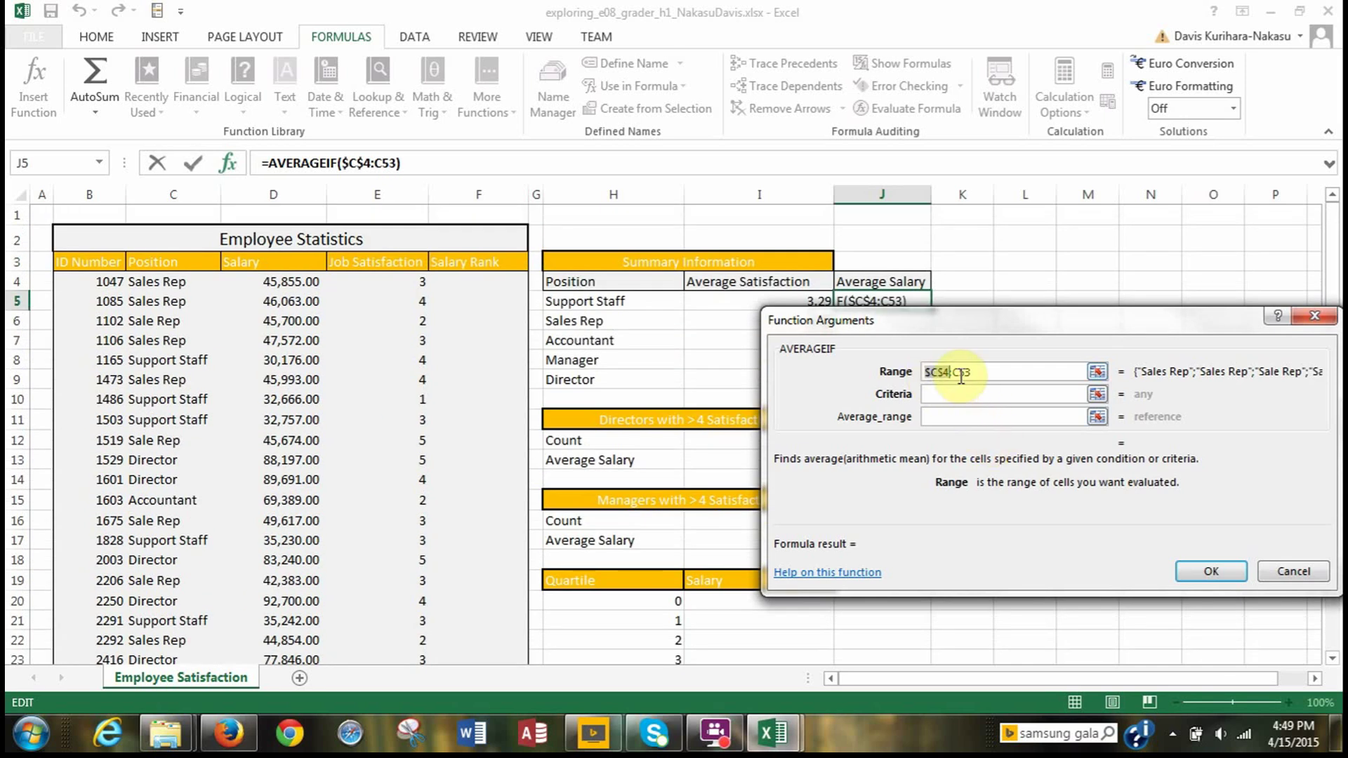
{"action": "left_click", "coordinate": [960, 373]}
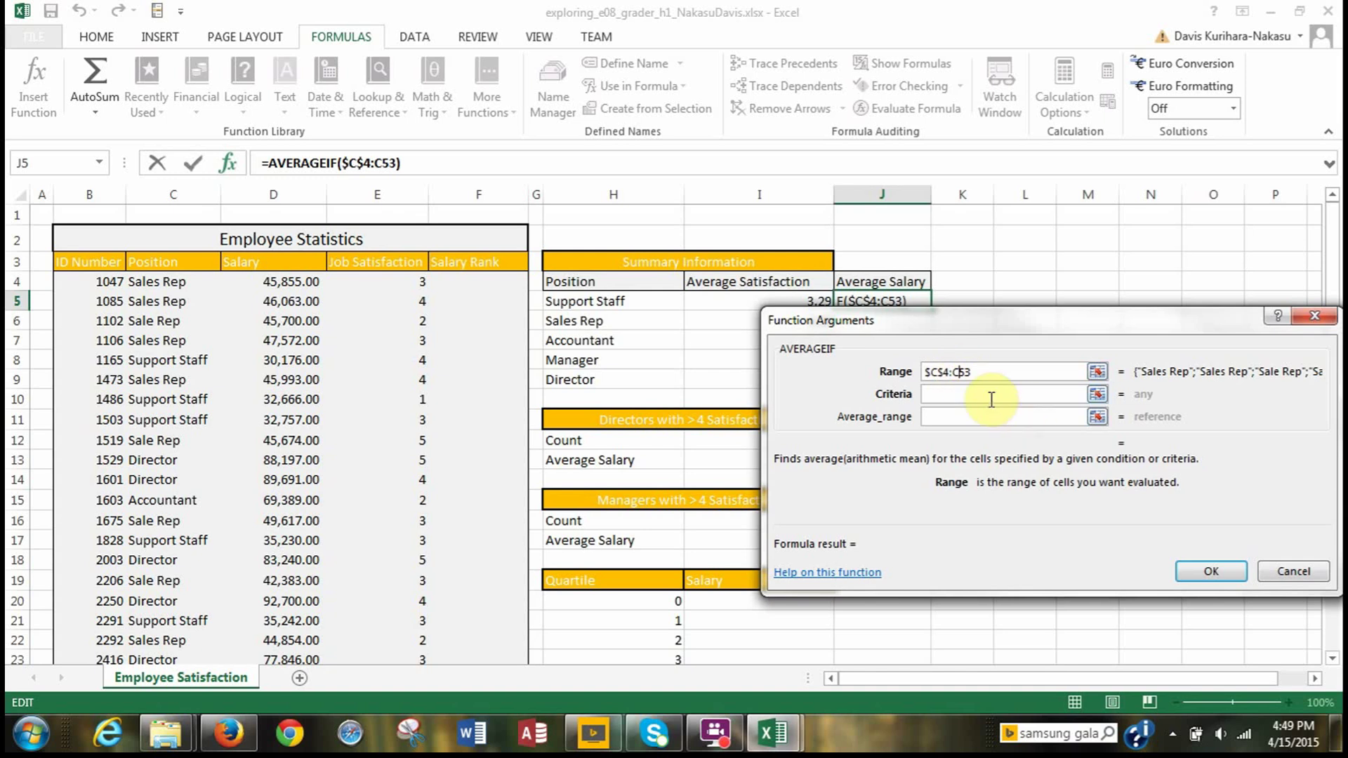
{"action": "key", "text": "F4"}
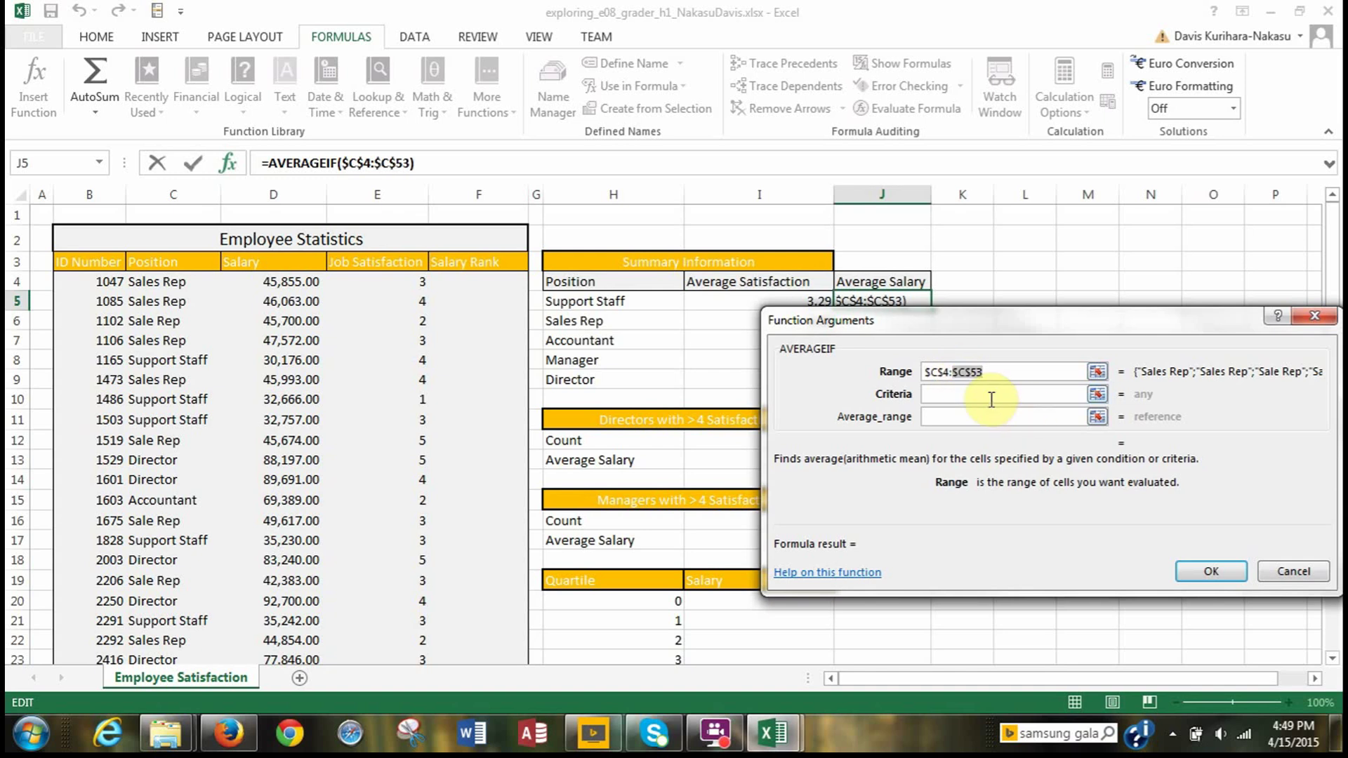
{"action": "left_click", "coordinate": [955, 407]}
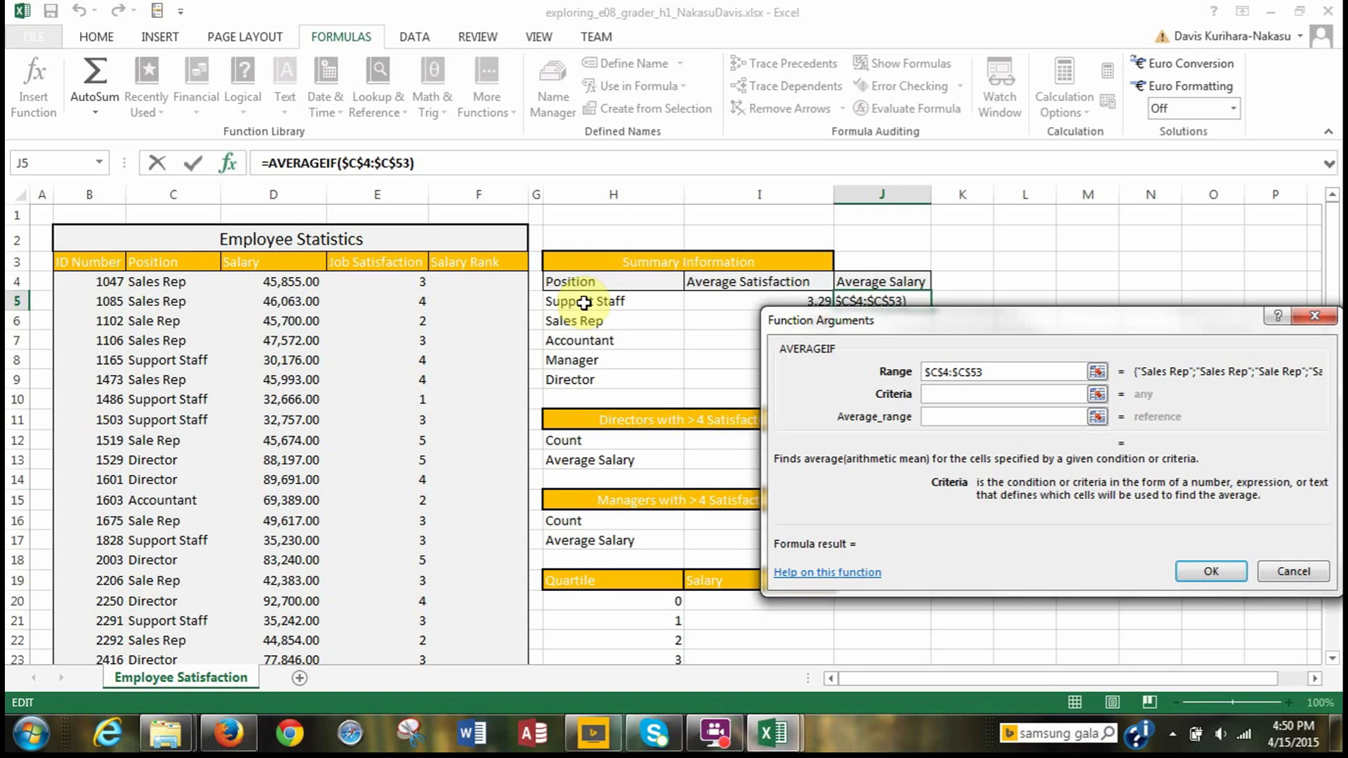
Set the criteria to the Support Staff cell as $H5, locking only its column
{"action": "left_click", "coordinate": [584, 303]}
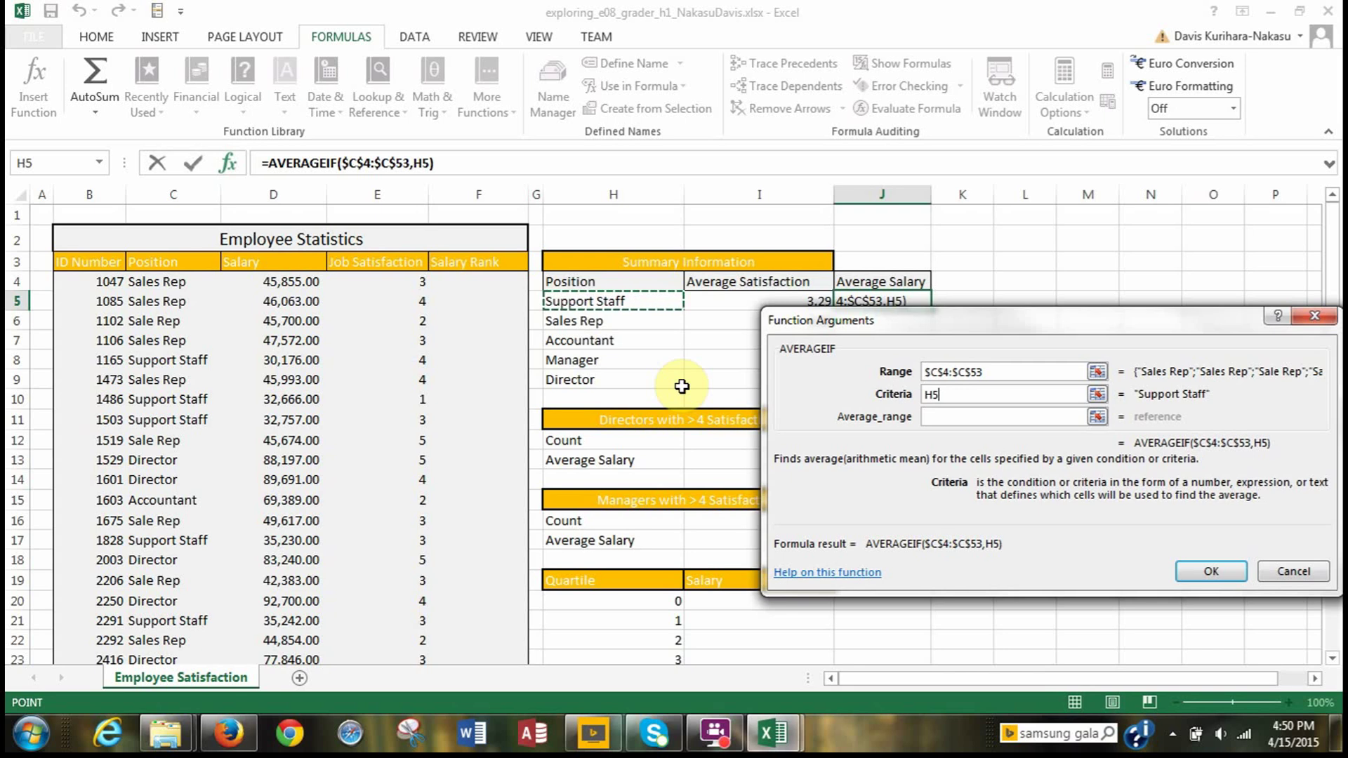
{"action": "key", "text": "F4"}
{"action": "key", "text": "F4"}
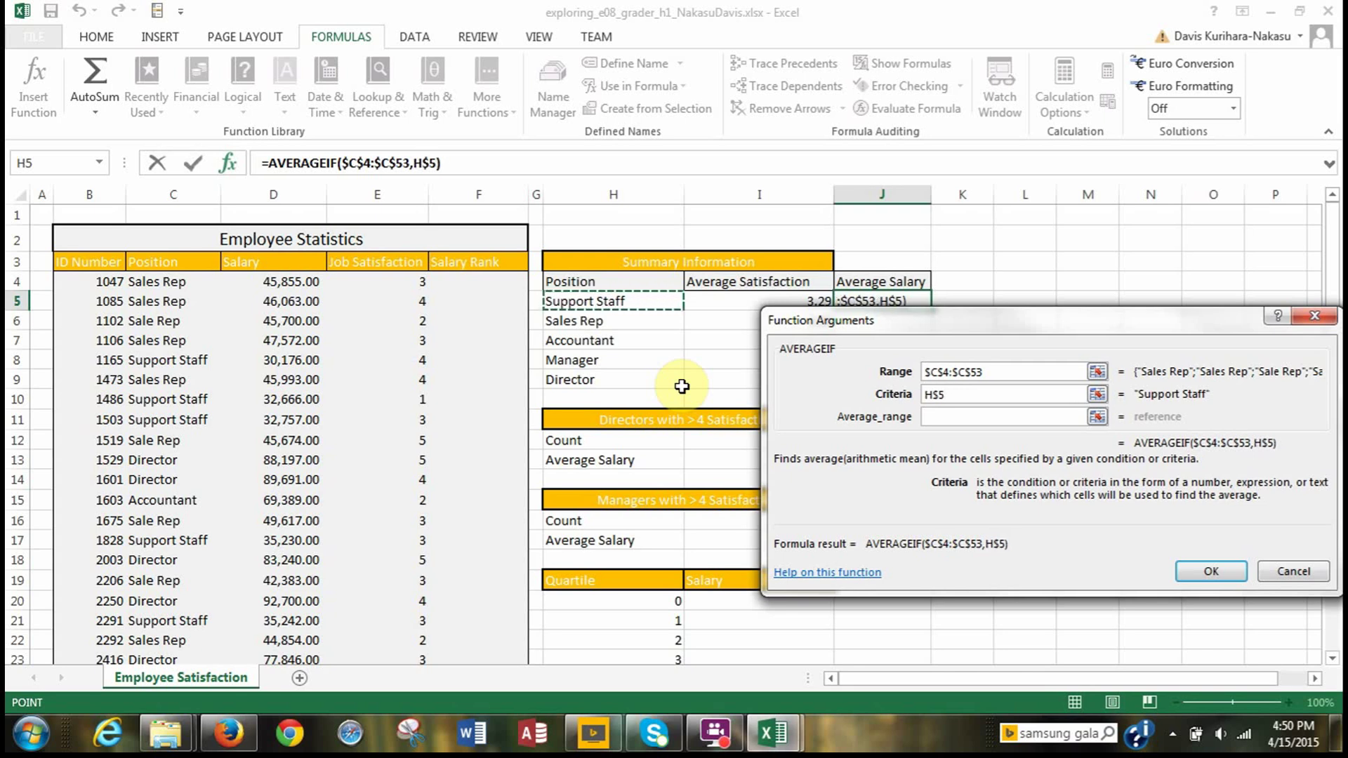
{"action": "key", "text": "F4"}
{"action": "left_click", "coordinate": [945, 415]}
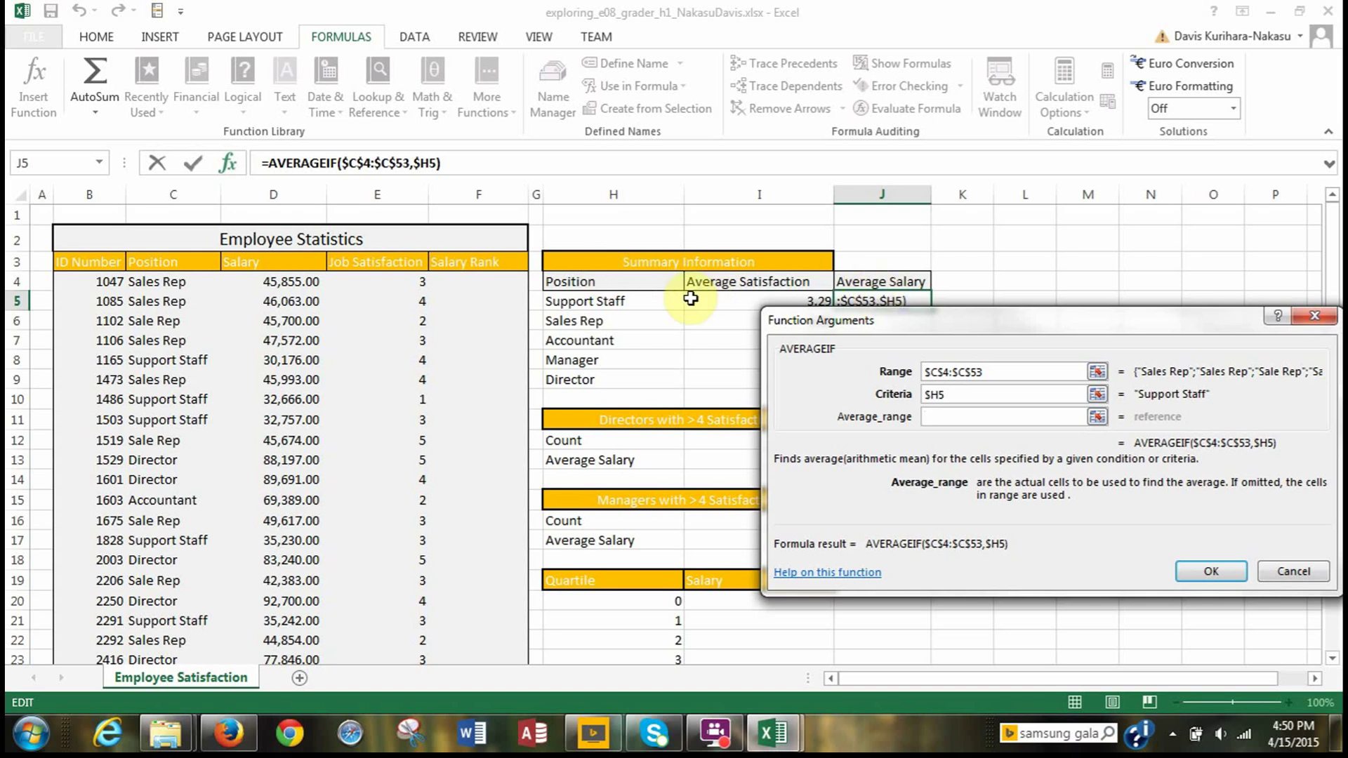
Set the average range to absolute $D$4:$D$53 and confirm, giving $33,538.00 in J5
{"action": "left_click_drag", "start_coordinate": [975, 315], "coordinate": [968, 357]}
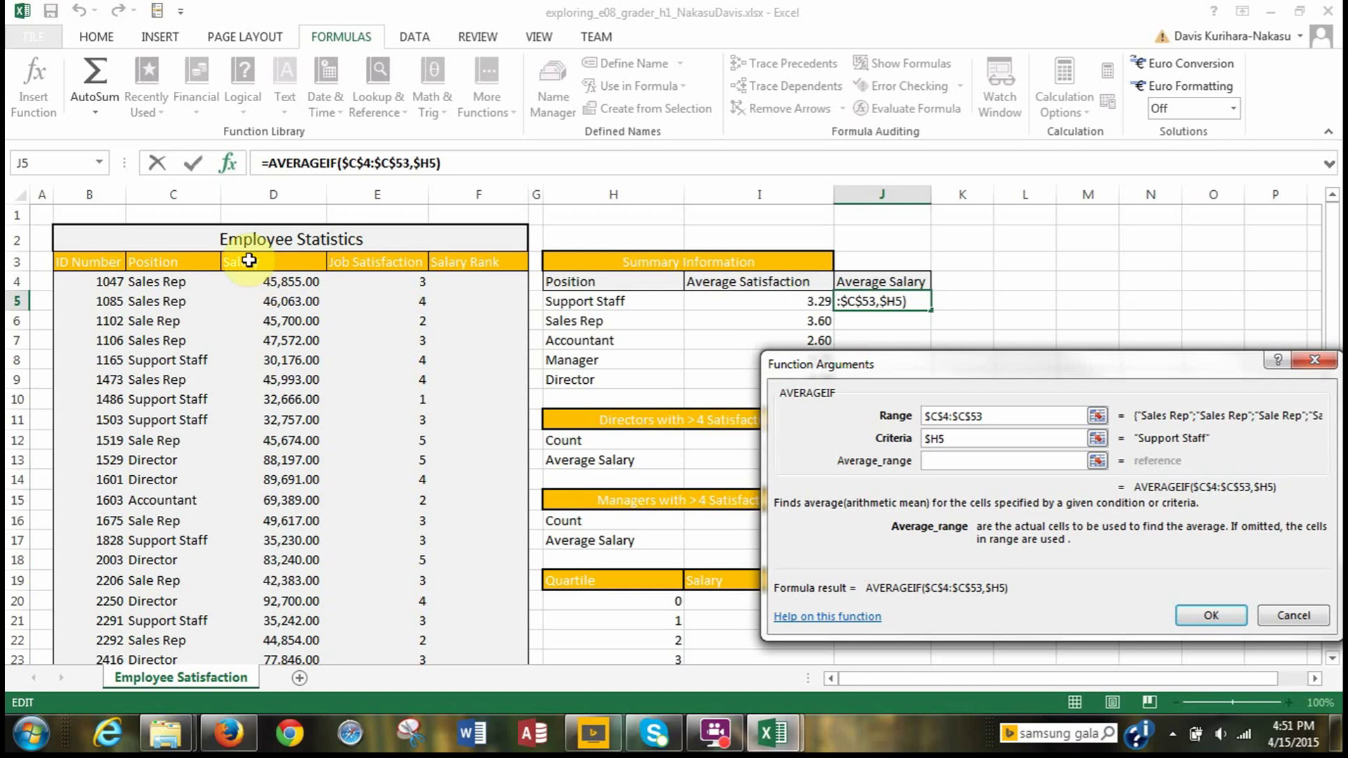
{"action": "left_click_drag", "start_coordinate": [254, 281], "coordinate": [264, 626]}
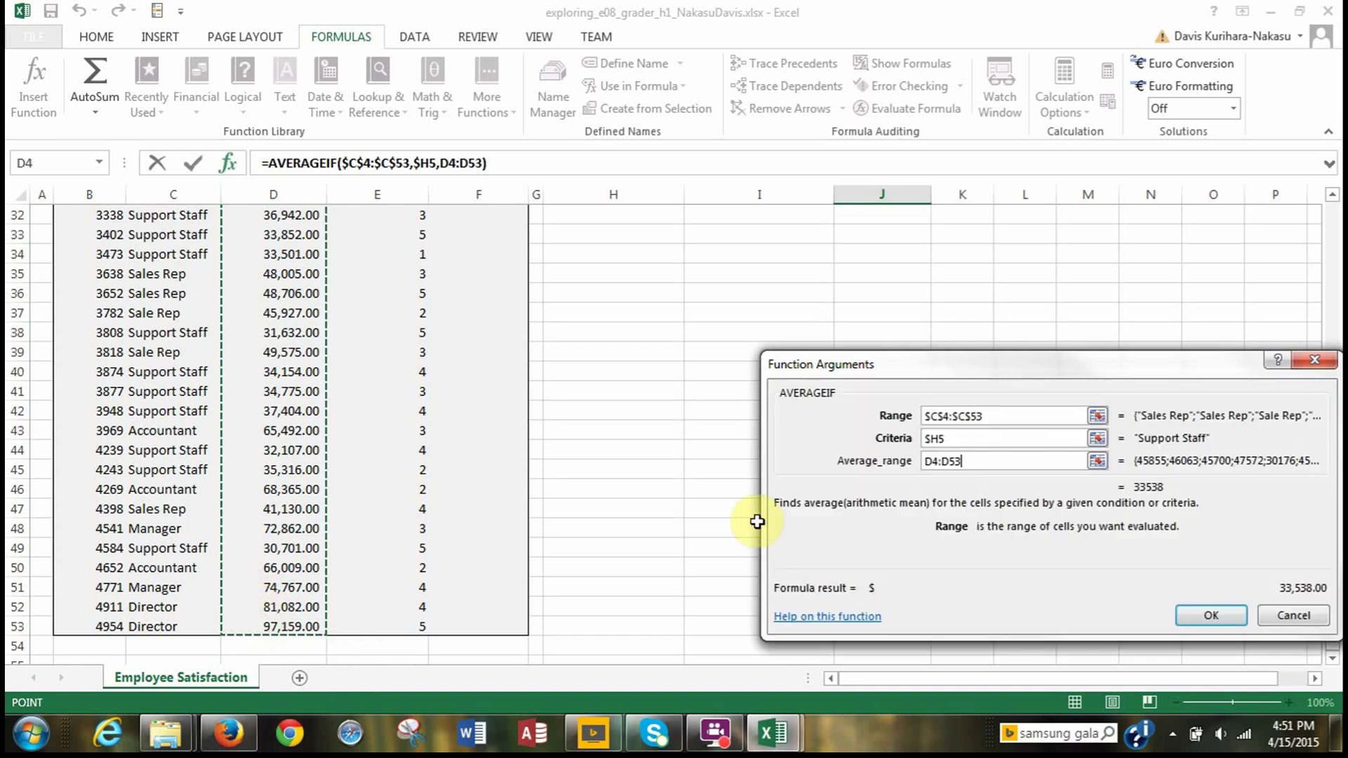
{"action": "left_click", "coordinate": [933, 465]}
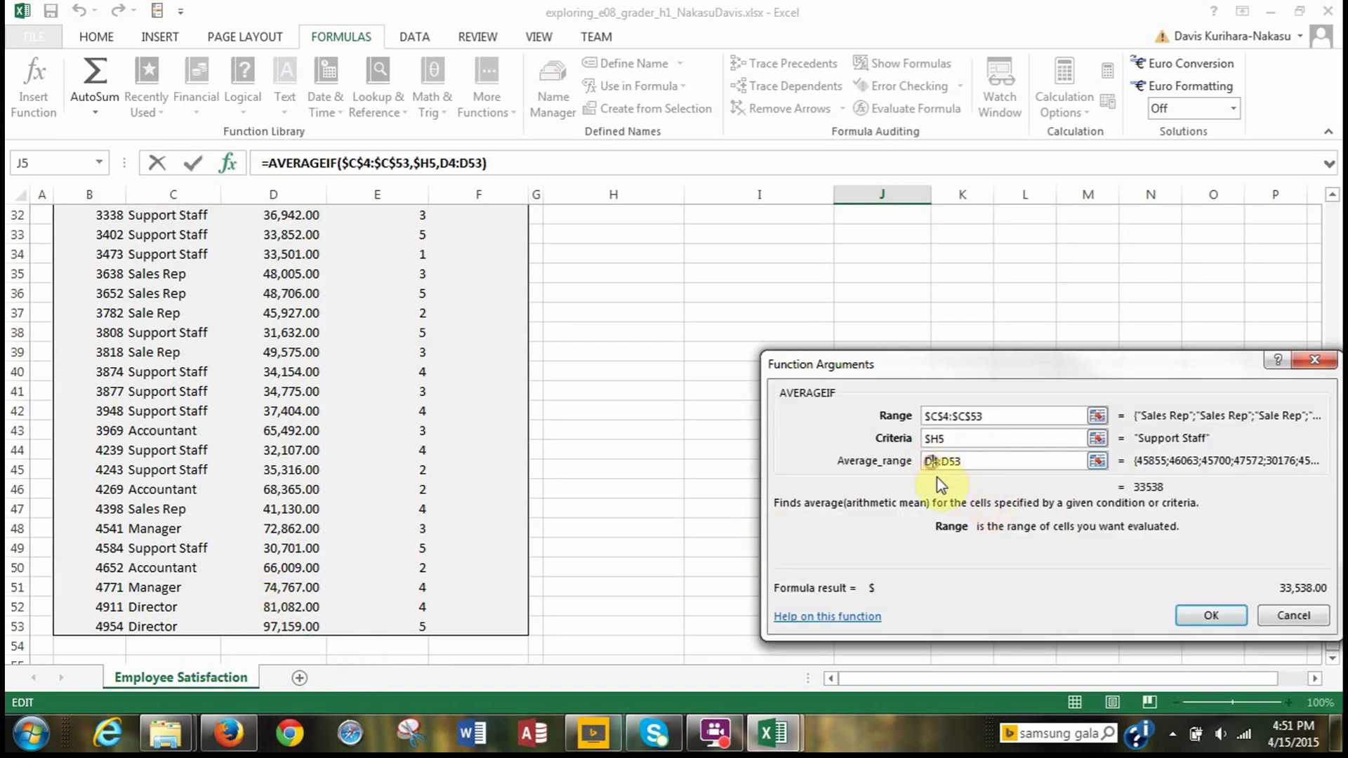
{"action": "scroll", "coordinate": [645, 465], "scroll_direction": "up", "scroll_amount": 2}
{"action": "scroll", "coordinate": [645, 464], "scroll_direction": "up", "scroll_amount": 8}
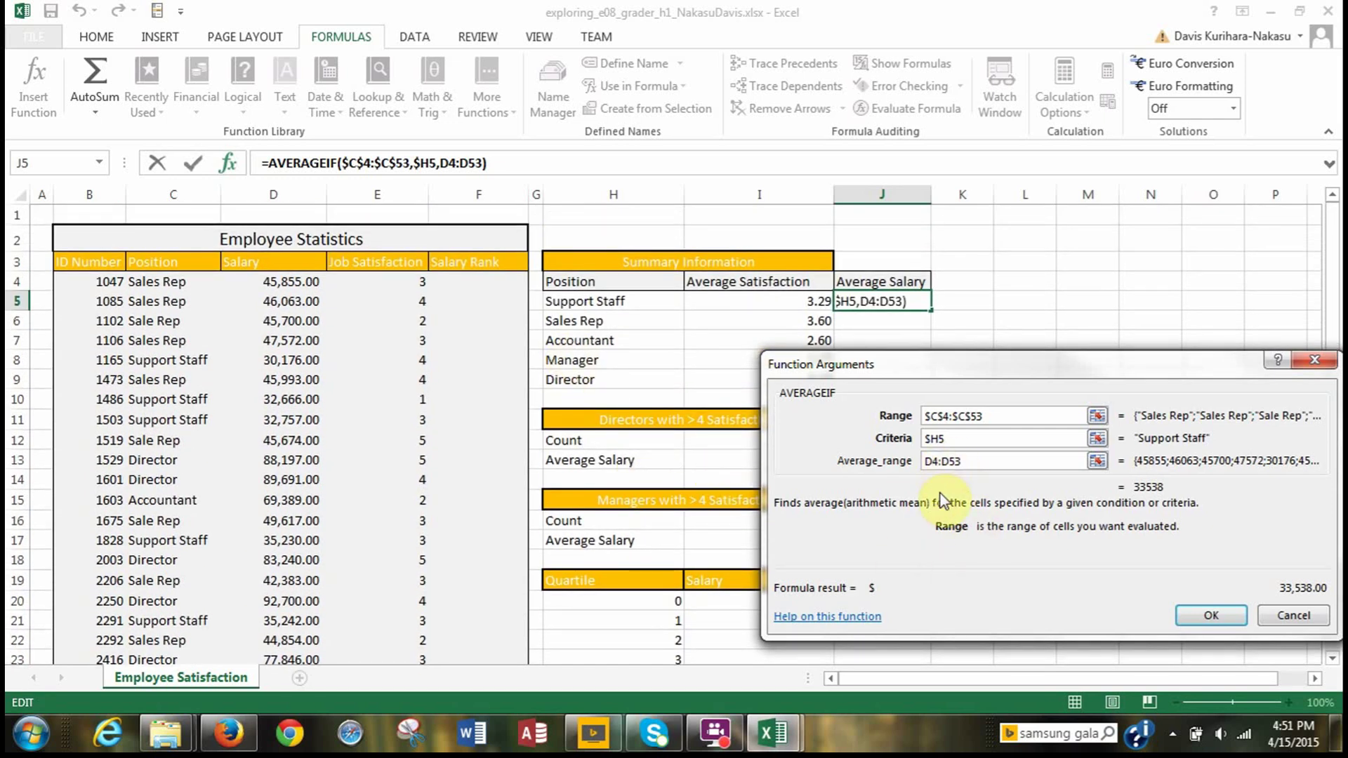
{"action": "key", "text": "F4"}
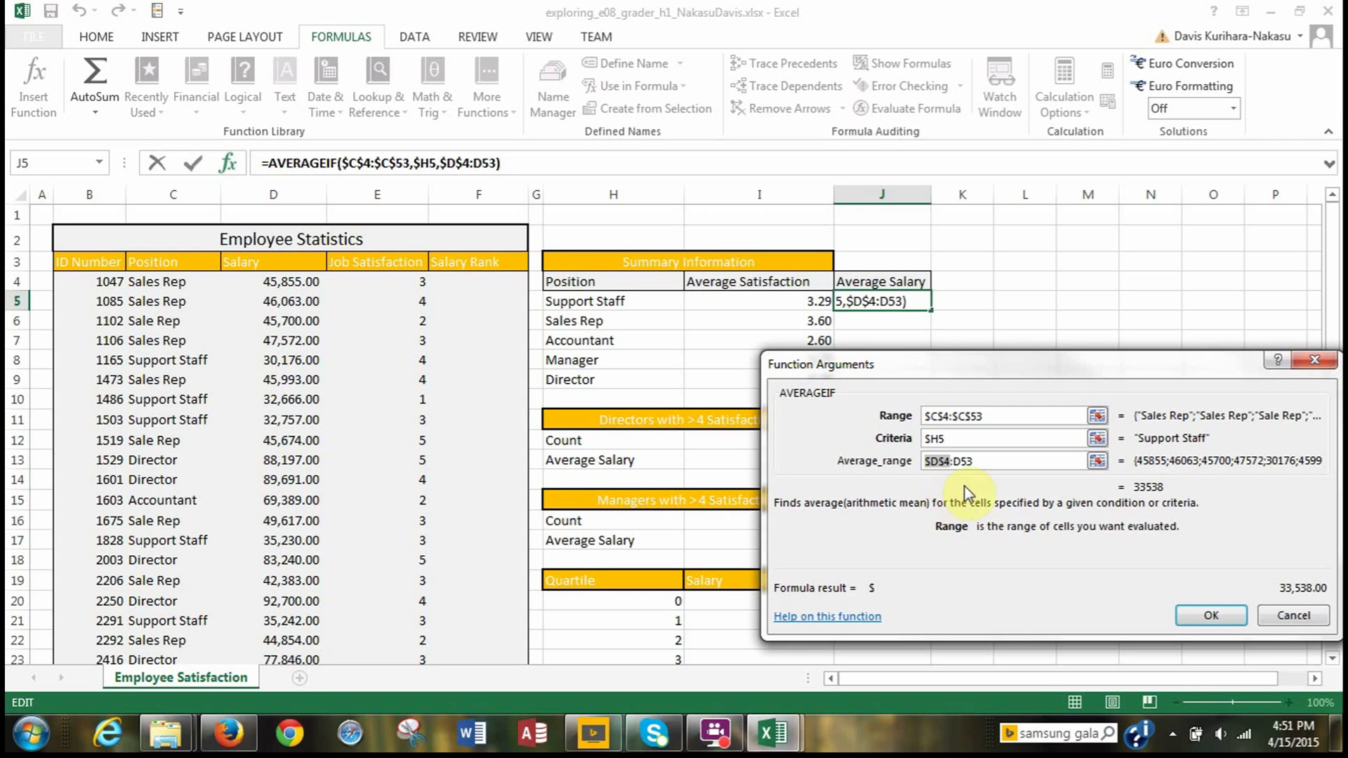
{"action": "left_click", "coordinate": [961, 463]}
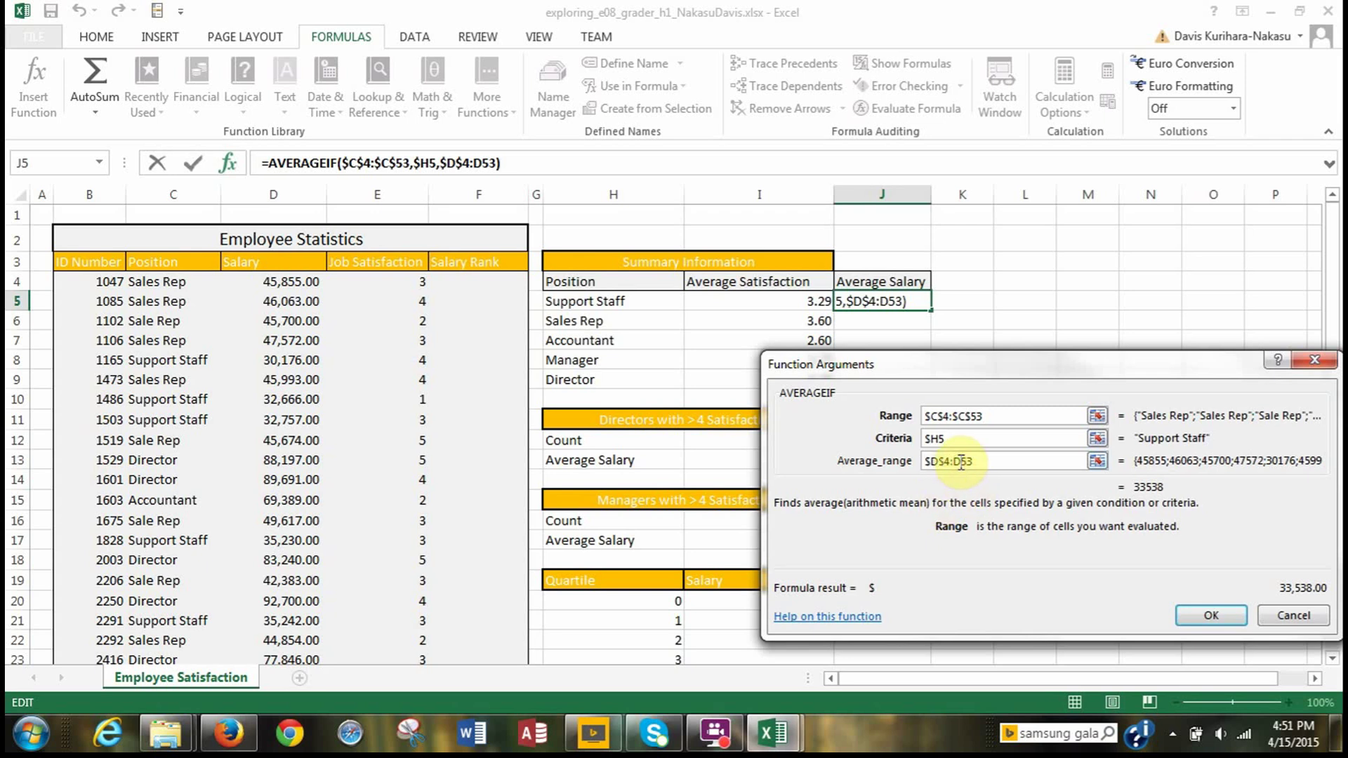
{"action": "key", "text": "F4"}
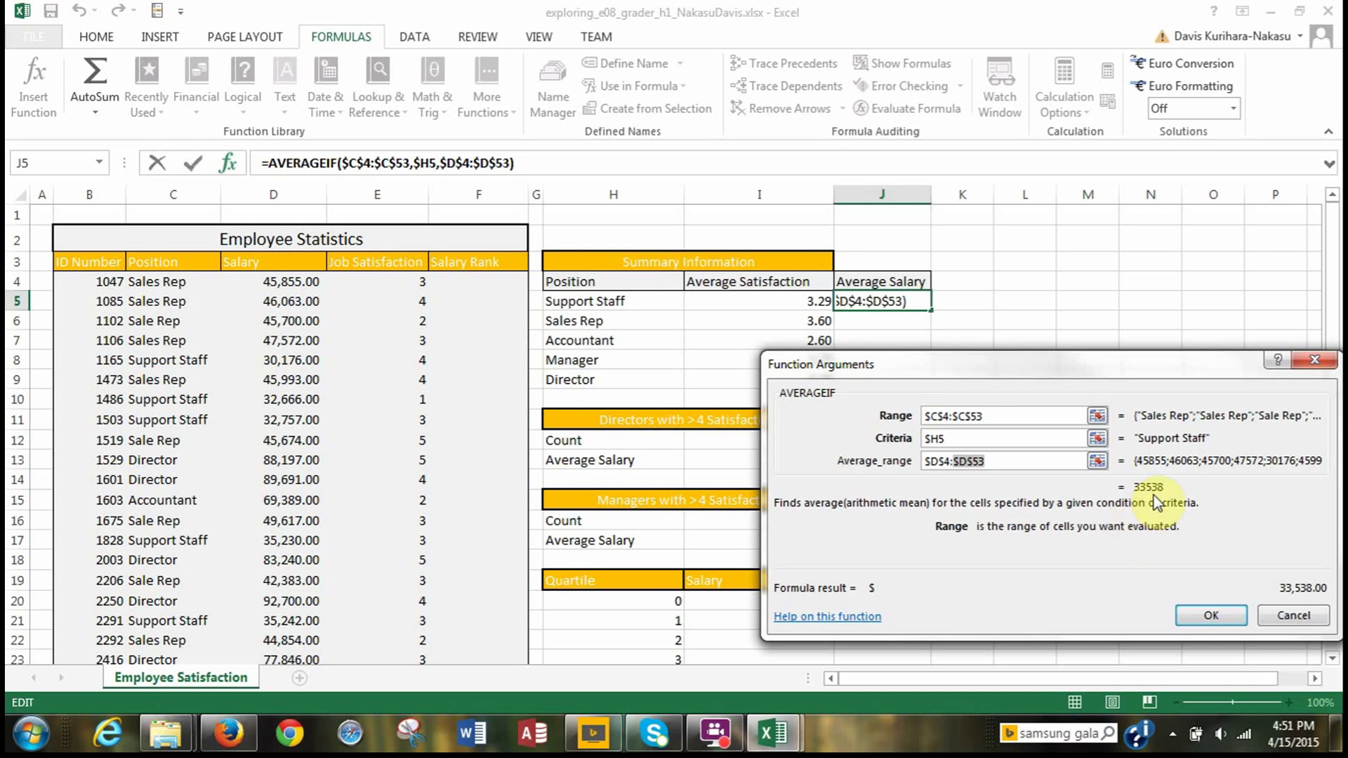
{"action": "left_click", "coordinate": [1194, 617]}
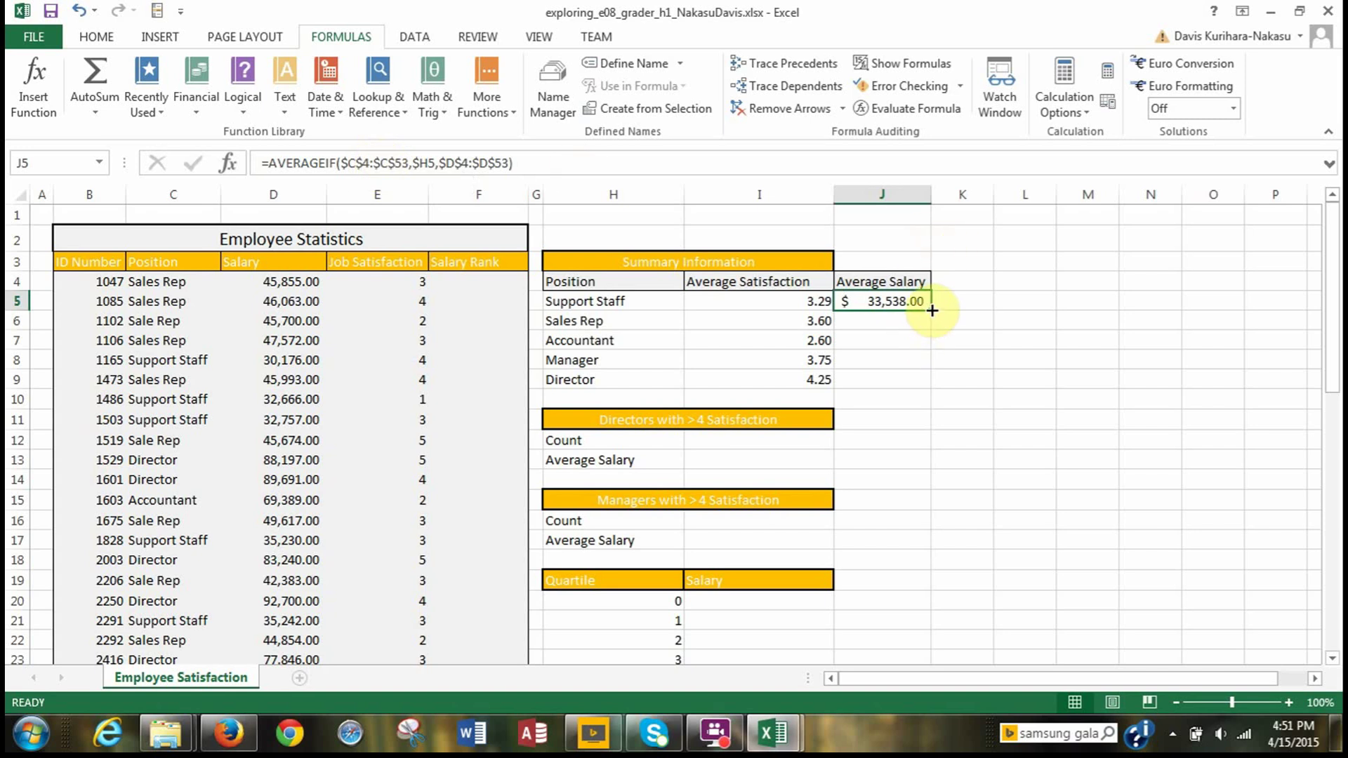
Fill the J5 AVERAGEIF formula down to J9 so every position from Support Staff to Director has an average salary
{"action": "left_click_drag", "start_coordinate": [933, 311], "coordinate": [924, 380]}
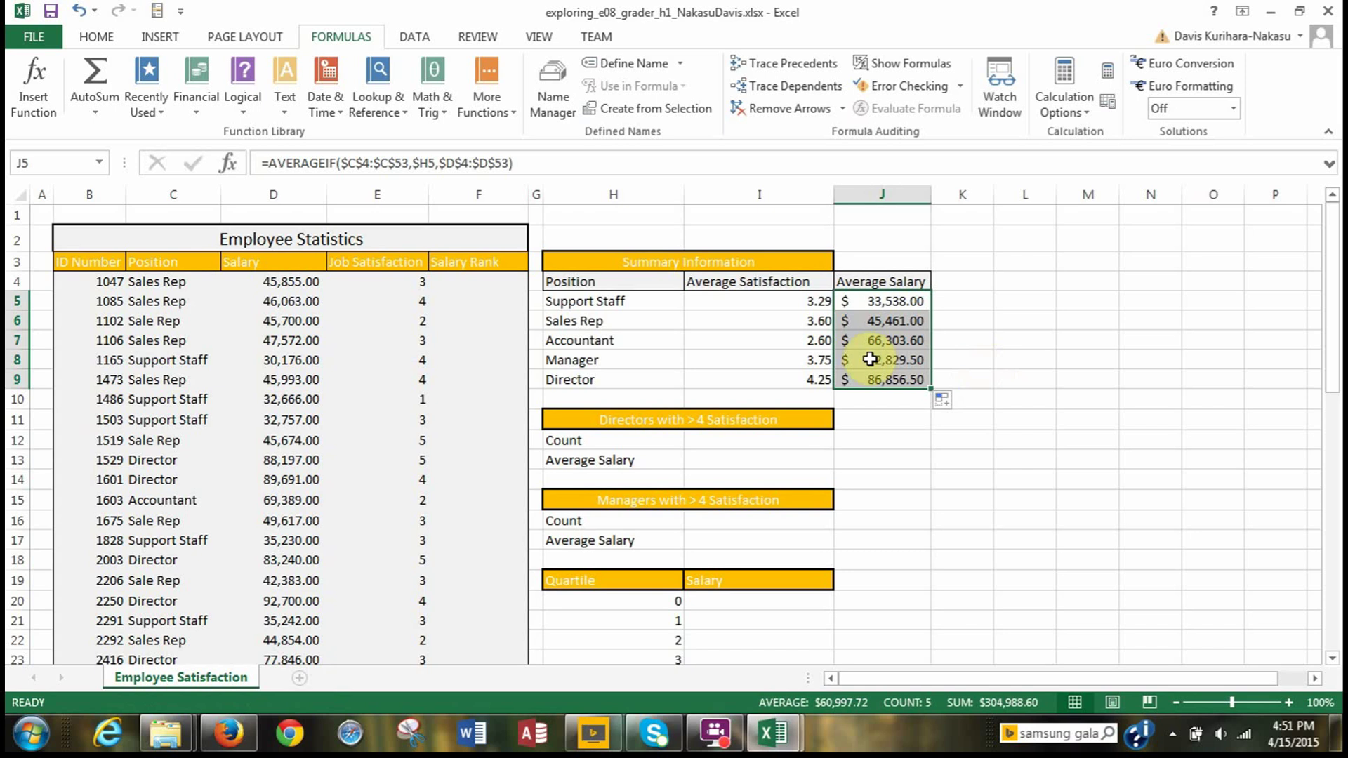
{"action": "left_click", "coordinate": [864, 301]}
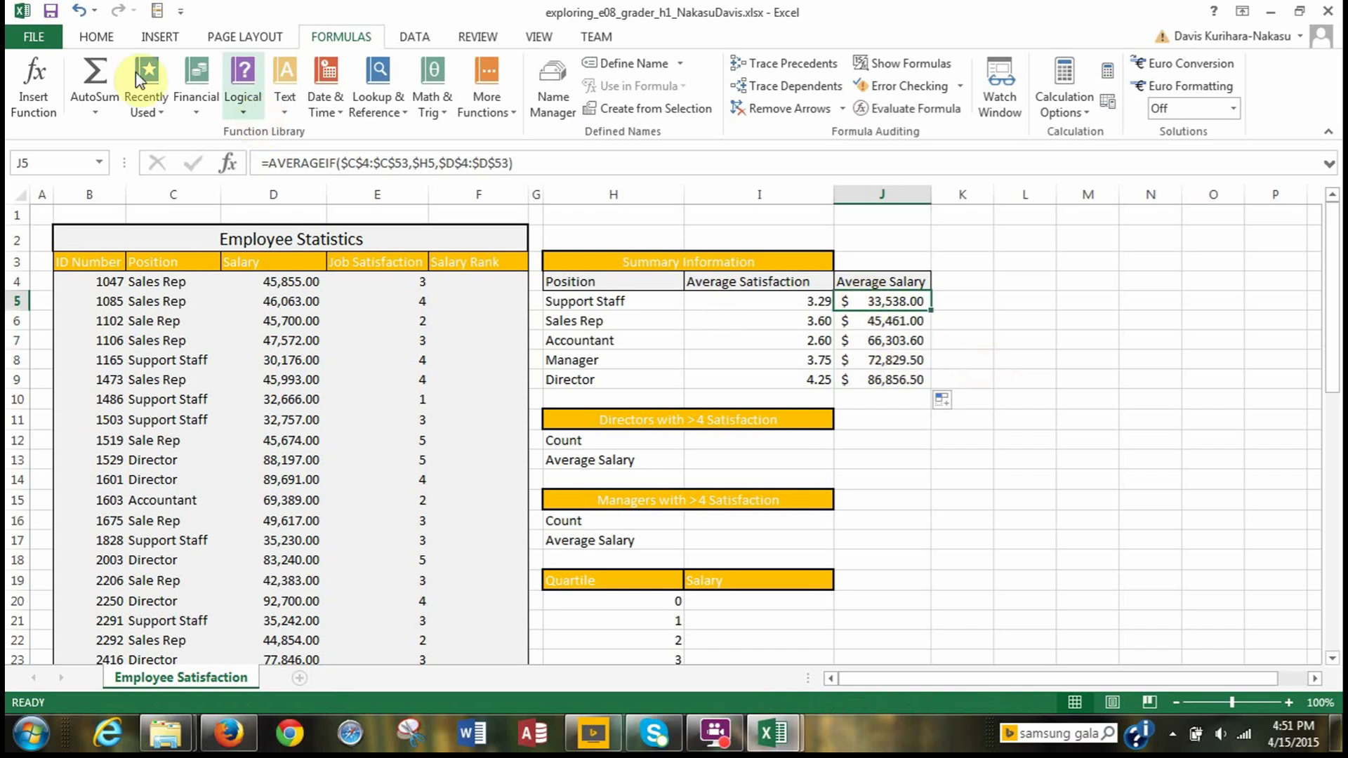
{"action": "left_click", "coordinate": [91, 39]}
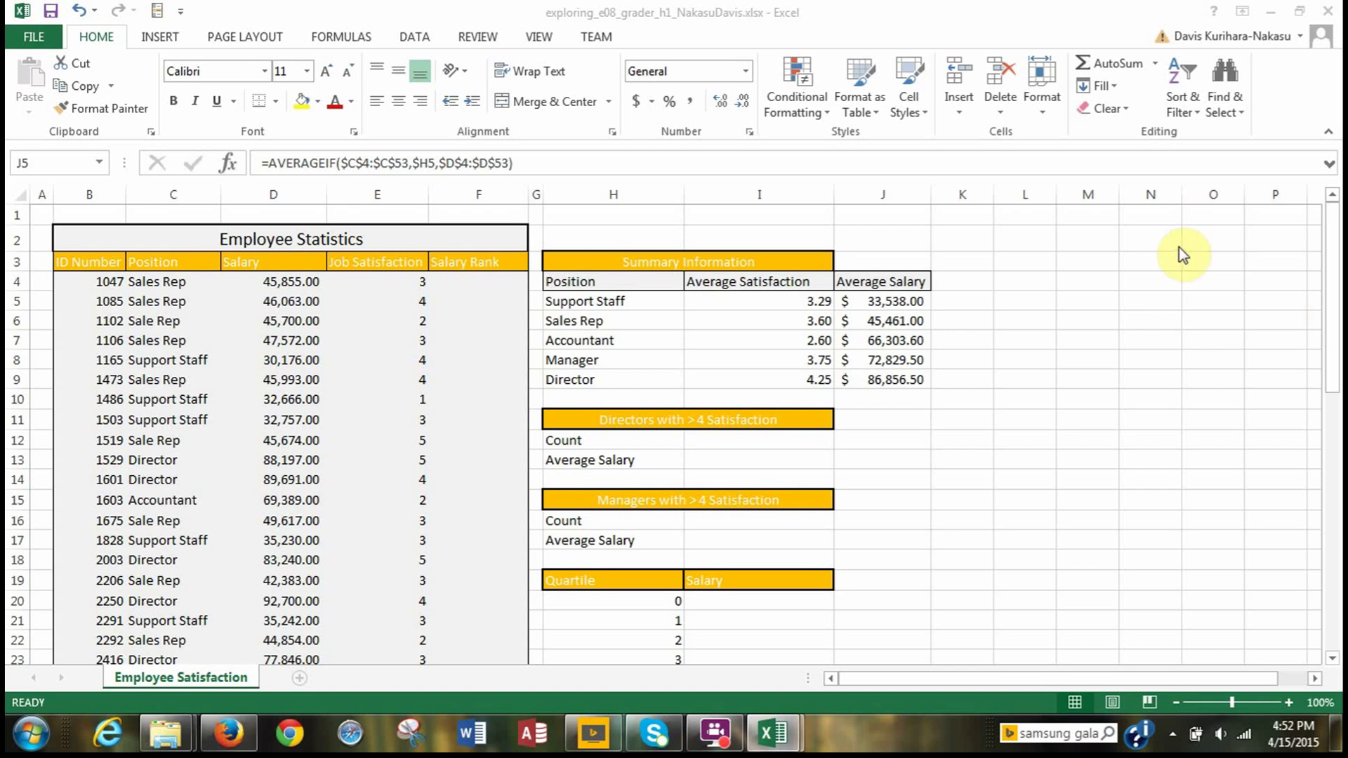
{"action": "left_click", "coordinate": [866, 271]}
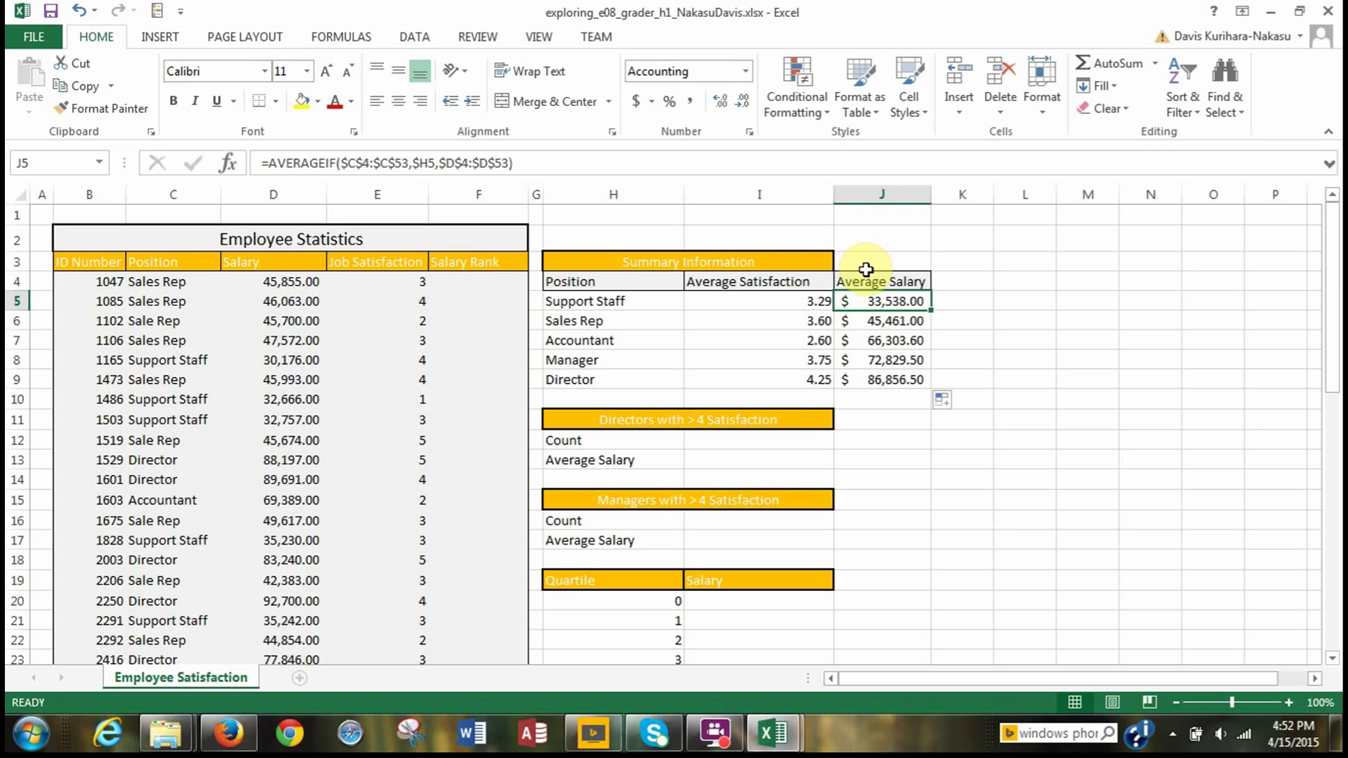
{"action": "left_click", "coordinate": [715, 733]}
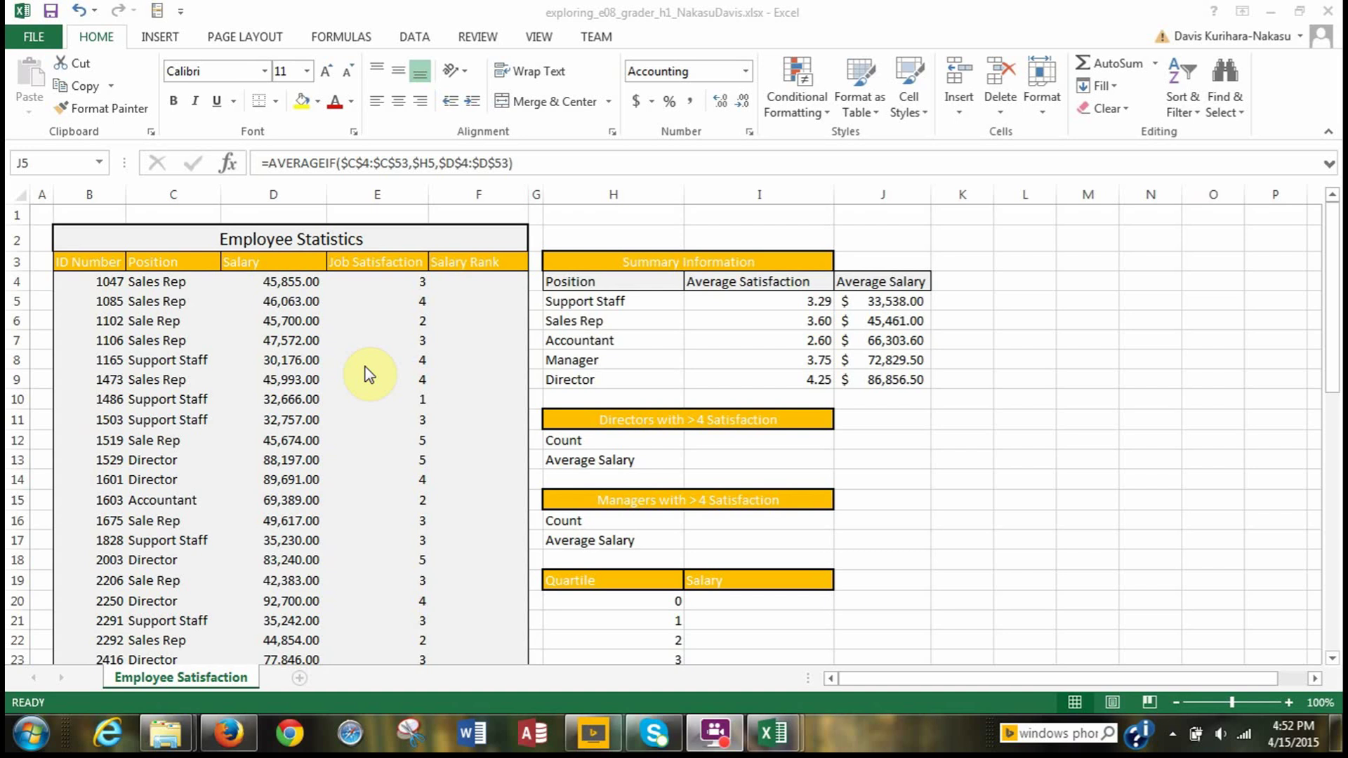
{"action": "left_click", "coordinate": [716, 441]}
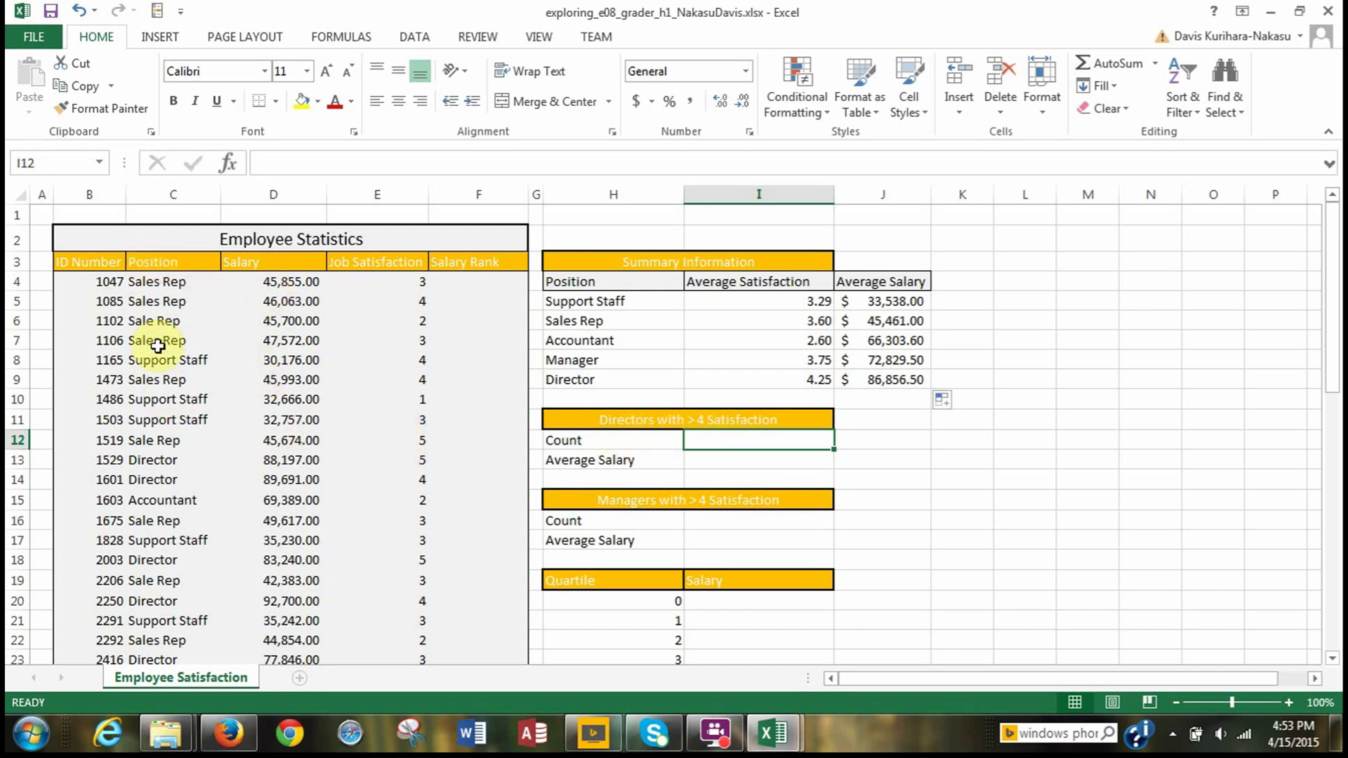
Start an Insert Function formula in I12 for the Directors with >4 satisfaction count
{"action": "scroll", "coordinate": [150, 355], "scroll_direction": "down", "scroll_amount": 1}
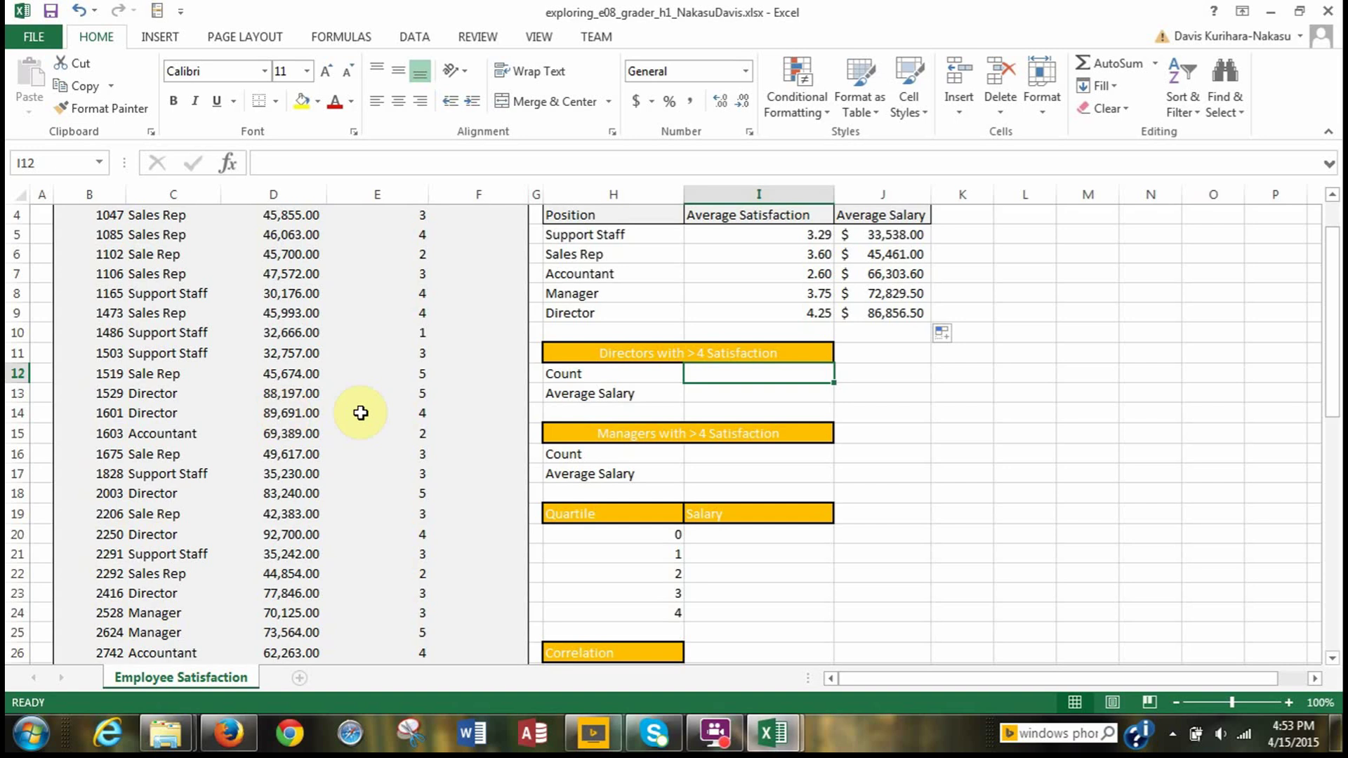
{"action": "scroll", "coordinate": [360, 412], "scroll_direction": "down", "scroll_amount": 1}
{"action": "scroll", "coordinate": [361, 413], "scroll_direction": "up", "scroll_amount": 2}
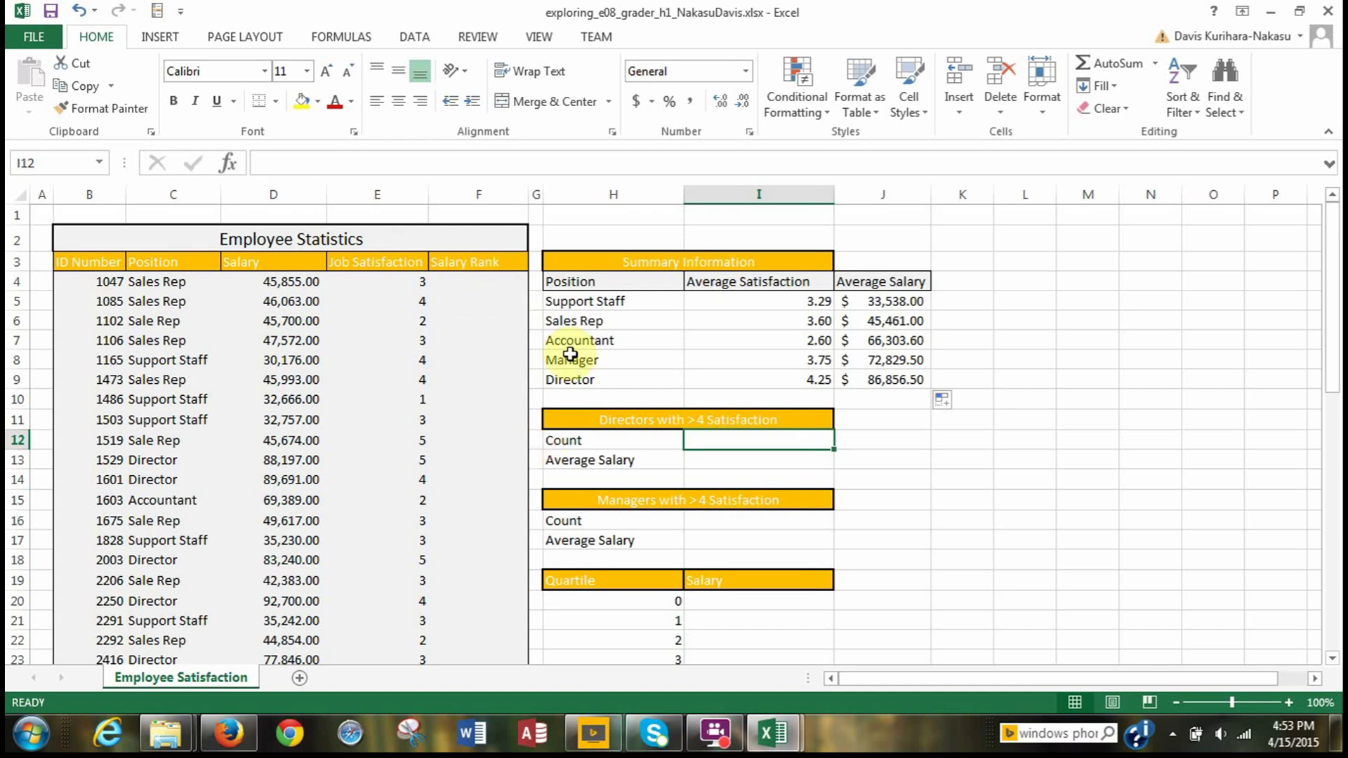
{"action": "left_click", "coordinate": [341, 36]}
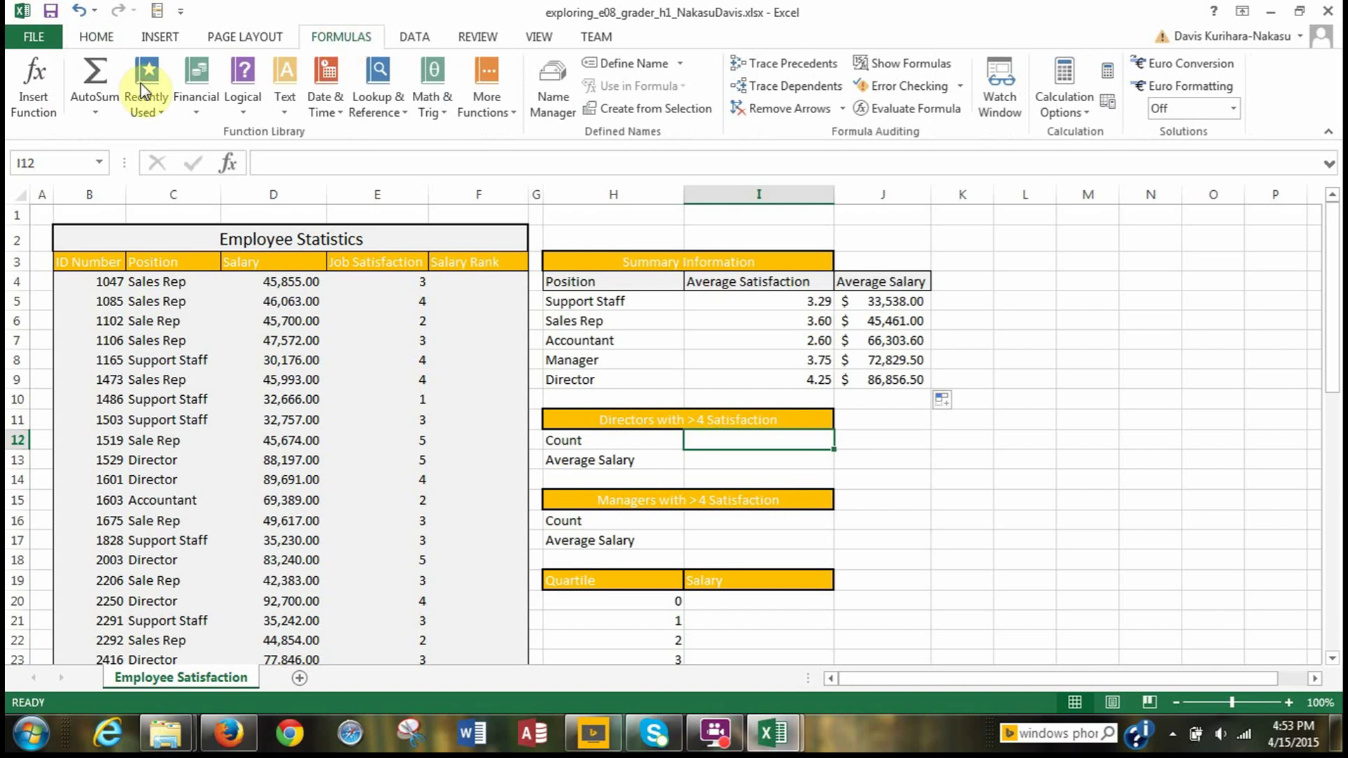
{"action": "left_click", "coordinate": [31, 104]}
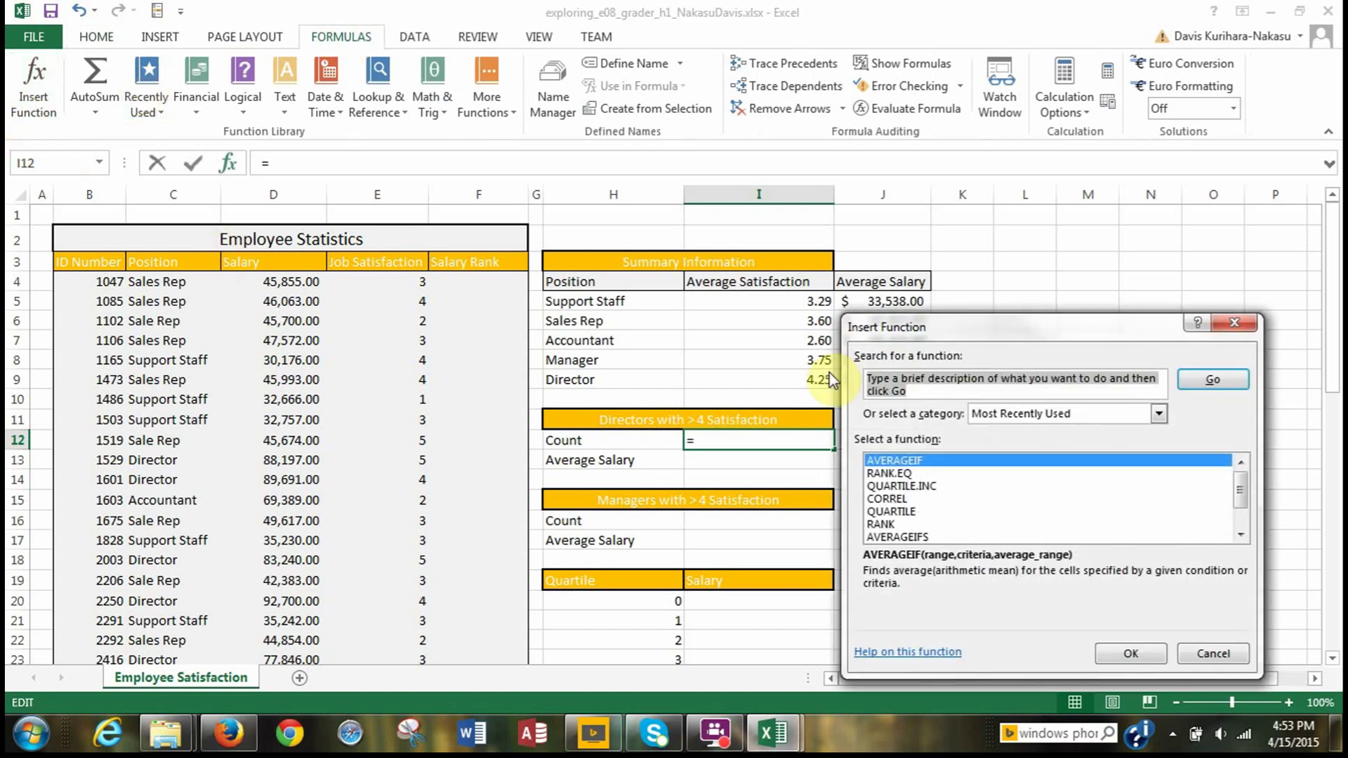
Search for 'countifs' and insert the COUNTIFS function into I12
{"action": "type", "text": "coun"}
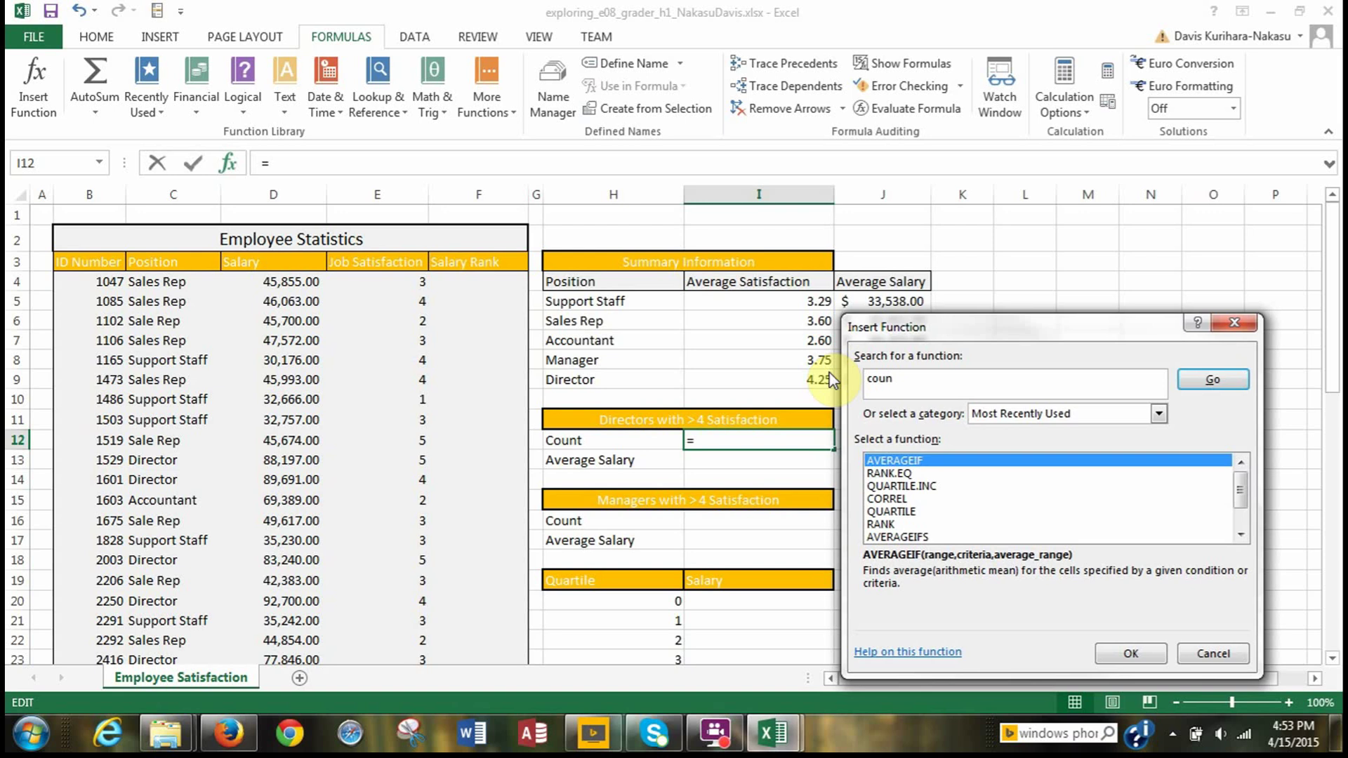
{"action": "type", "text": "tifs"}
{"action": "left_click", "coordinate": [1215, 383]}
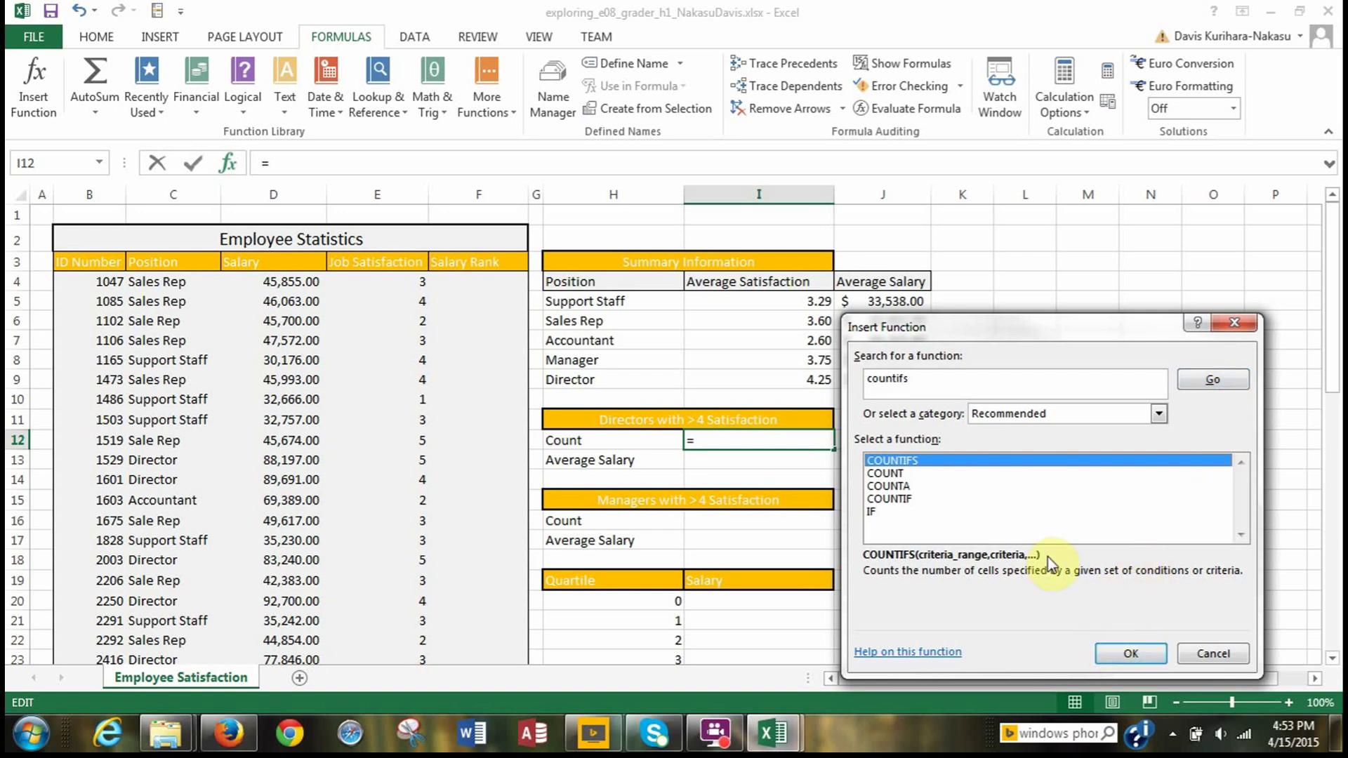
{"action": "left_click", "coordinate": [1120, 655]}
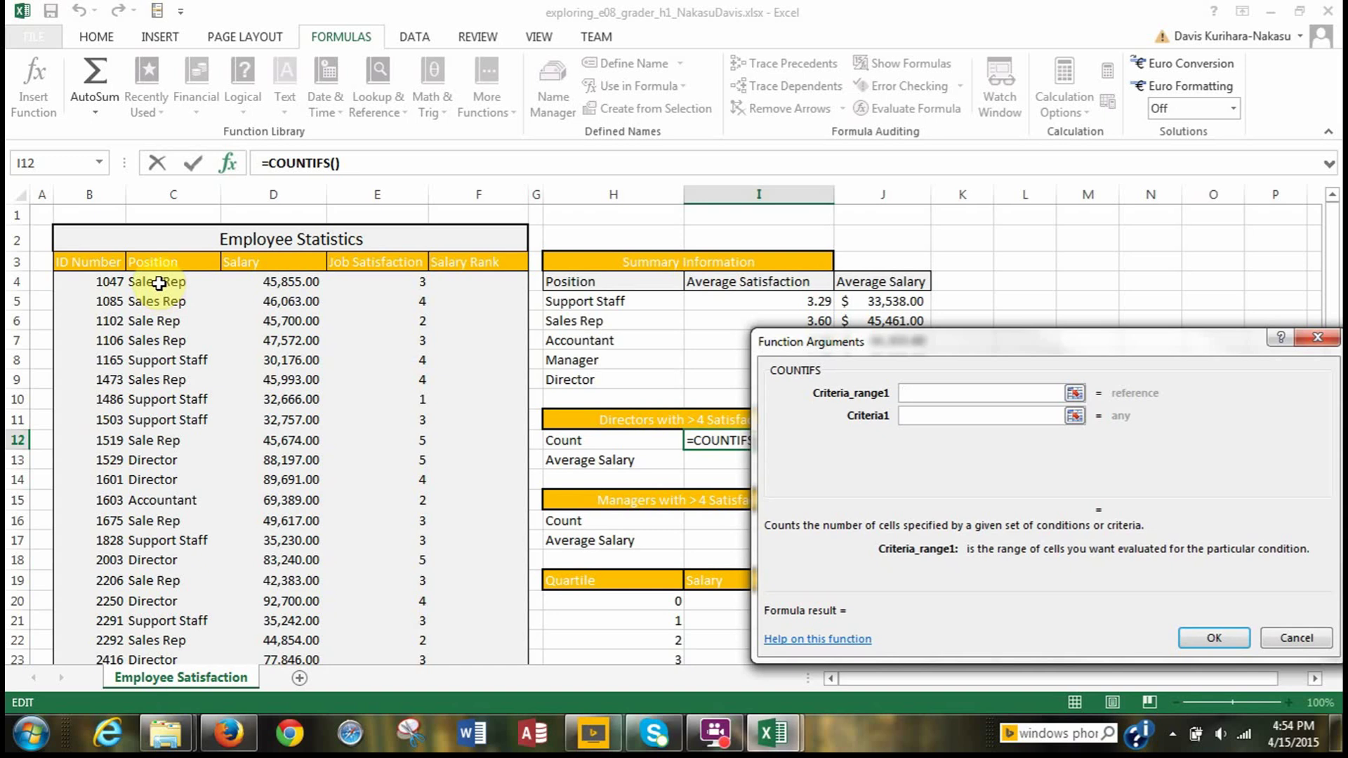
Set COUNTIFS Criteria_range1 to the Position column C4:C53
{"action": "left_click_drag", "start_coordinate": [159, 283], "coordinate": [148, 622]}
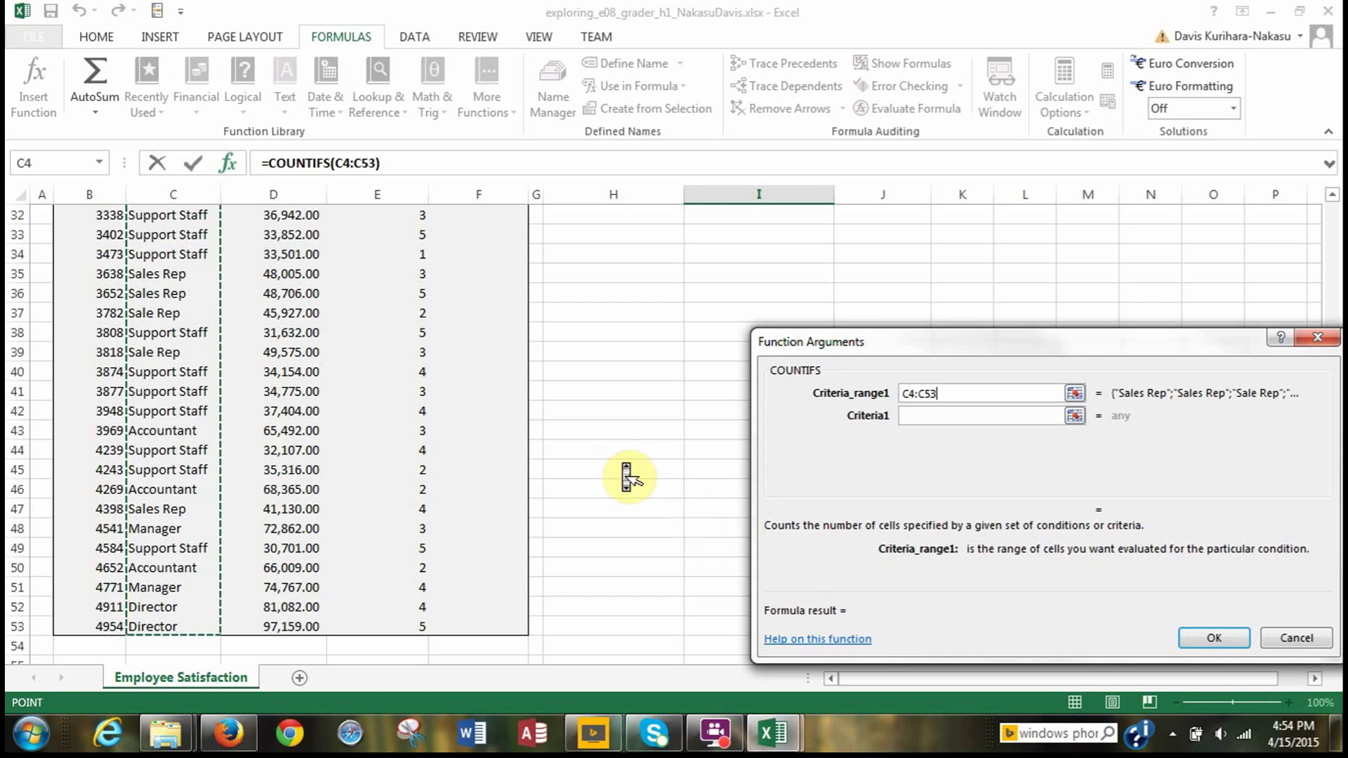
{"action": "scroll", "coordinate": [627, 478], "scroll_direction": "up", "scroll_amount": 2}
{"action": "scroll", "coordinate": [626, 478], "scroll_direction": "up", "scroll_amount": 6}
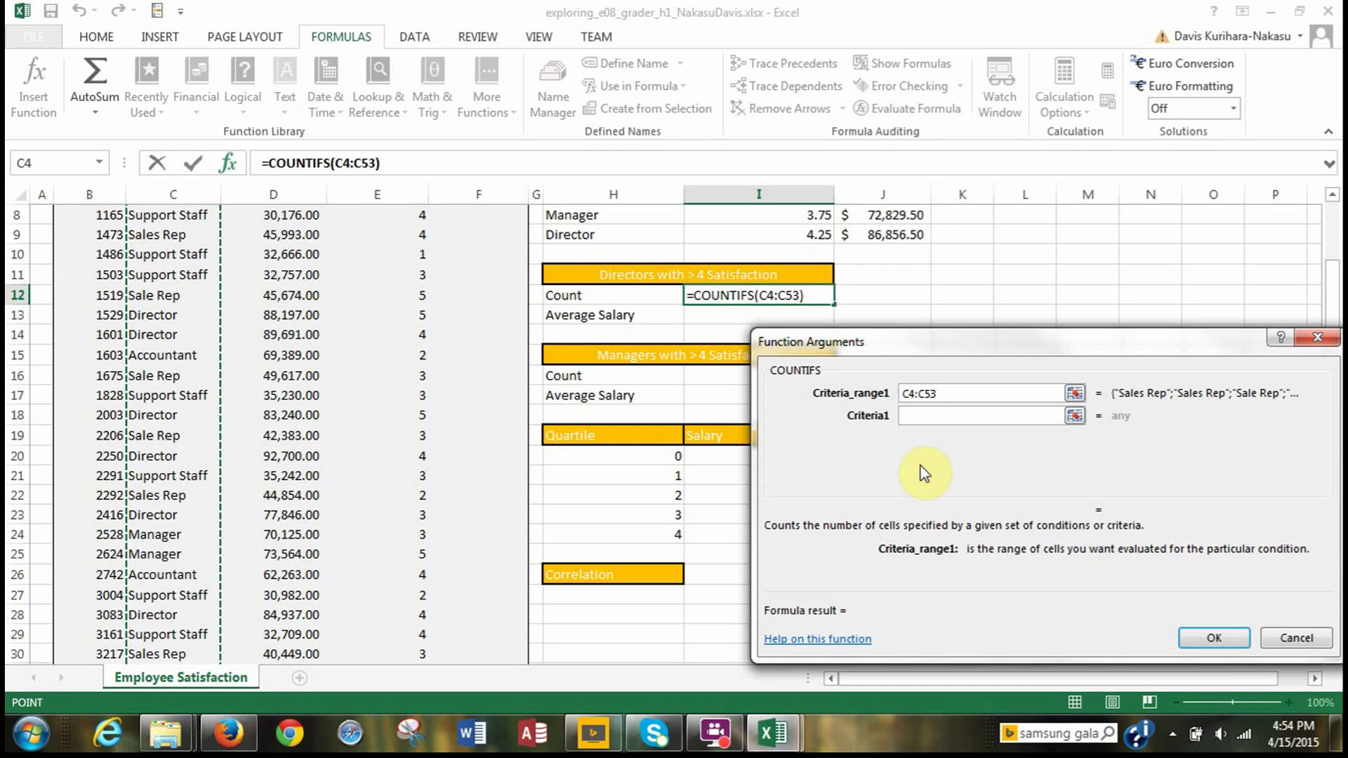
{"action": "left_click", "coordinate": [906, 414]}
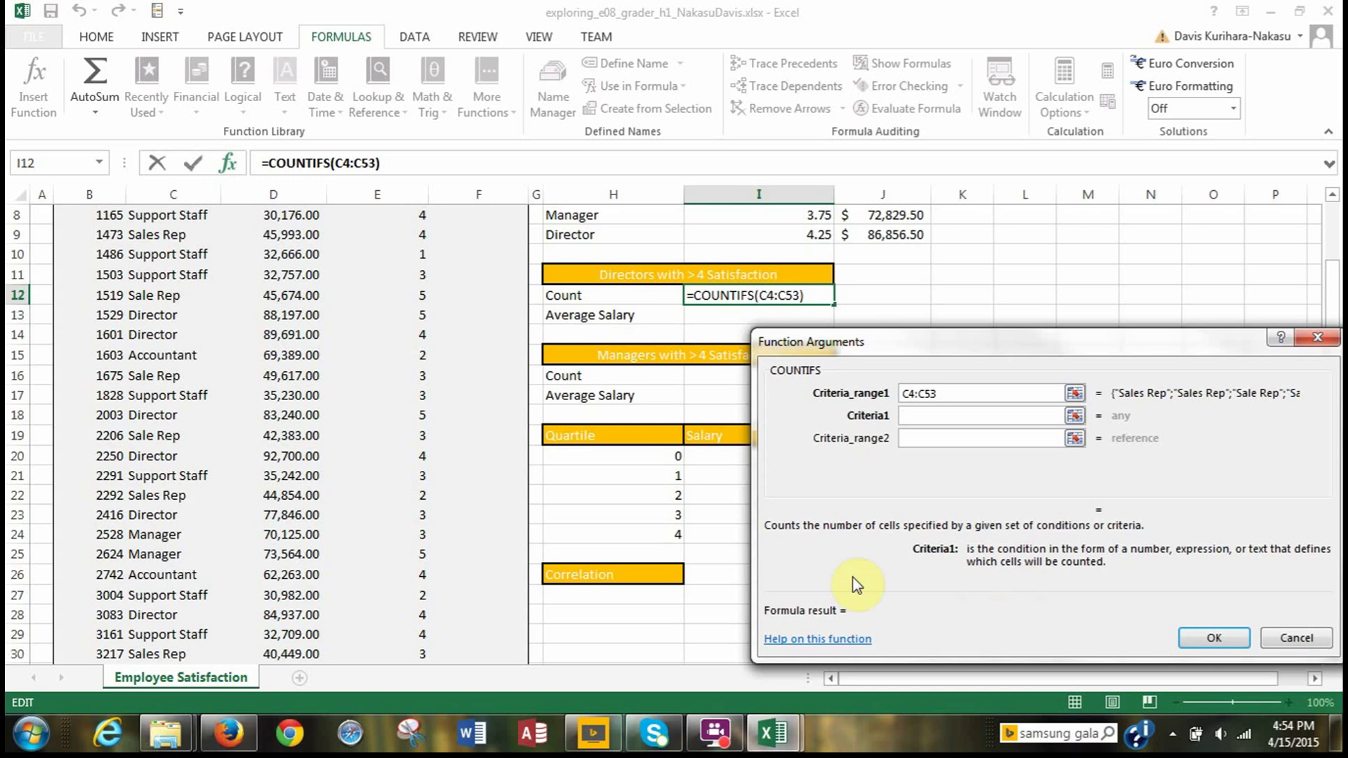
{"action": "scroll", "coordinate": [218, 509], "scroll_direction": "up", "scroll_amount": 3}
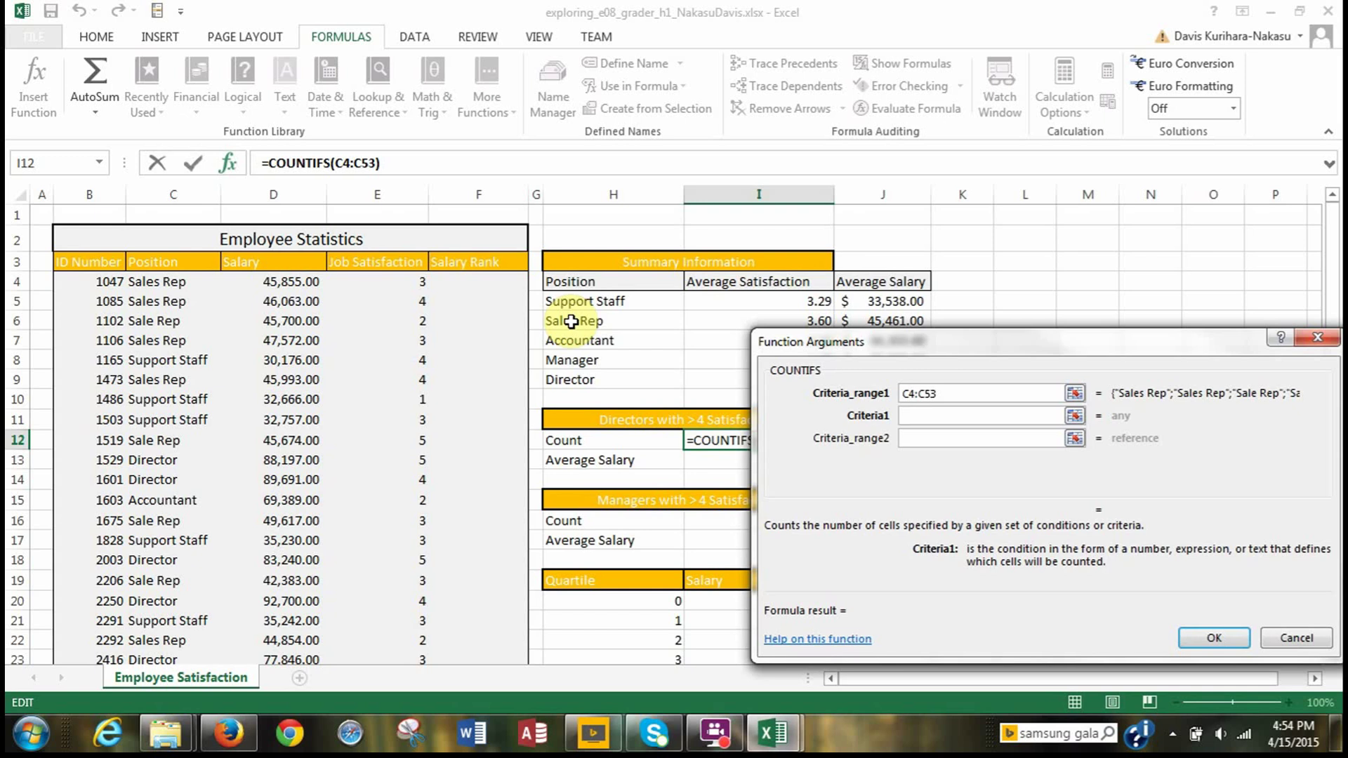
Use H9 (Director) as Criteria1, Job Satisfaction E4:E53 as Criteria_range2, and >= as Criteria2
{"action": "left_click", "coordinate": [560, 381]}
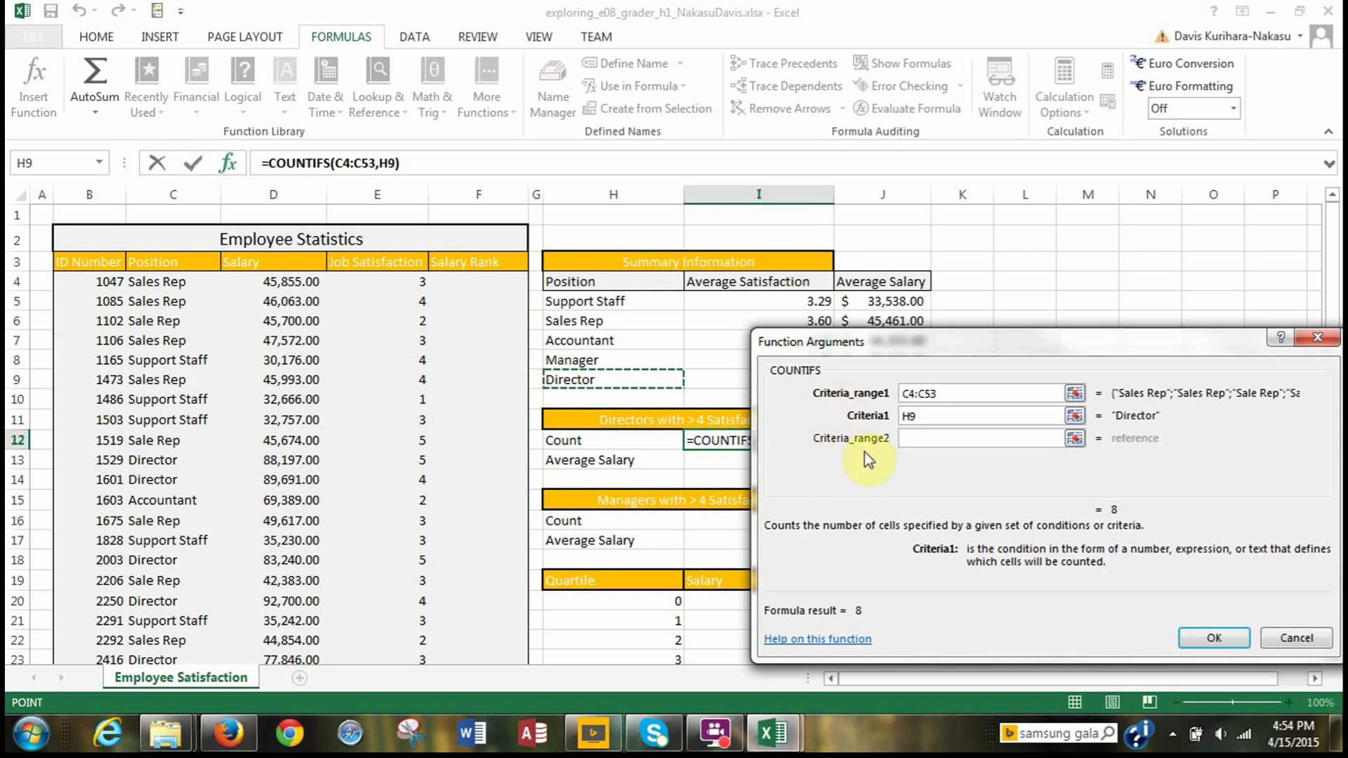
{"action": "left_click", "coordinate": [909, 437]}
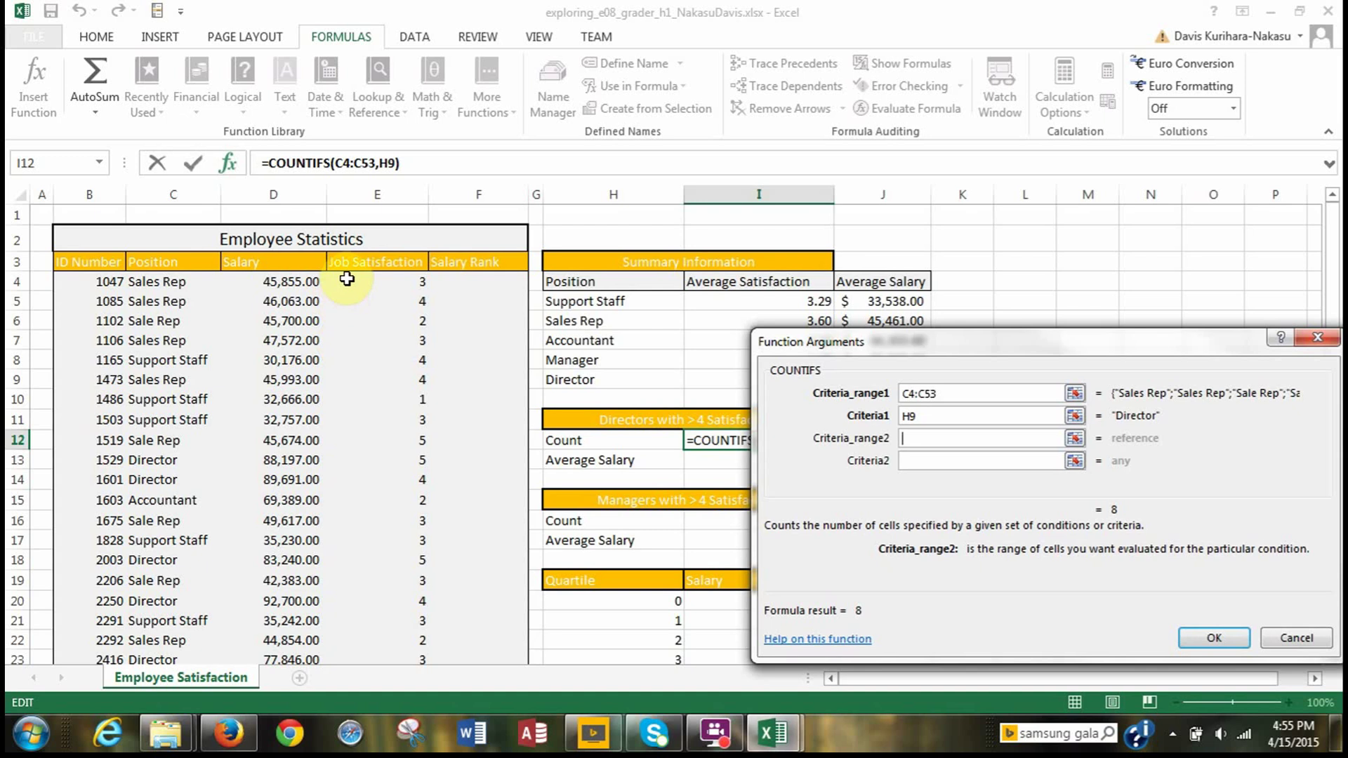
{"action": "left_click", "coordinate": [382, 281]}
{"action": "left_click_drag", "start_coordinate": [382, 281], "coordinate": [385, 627]}
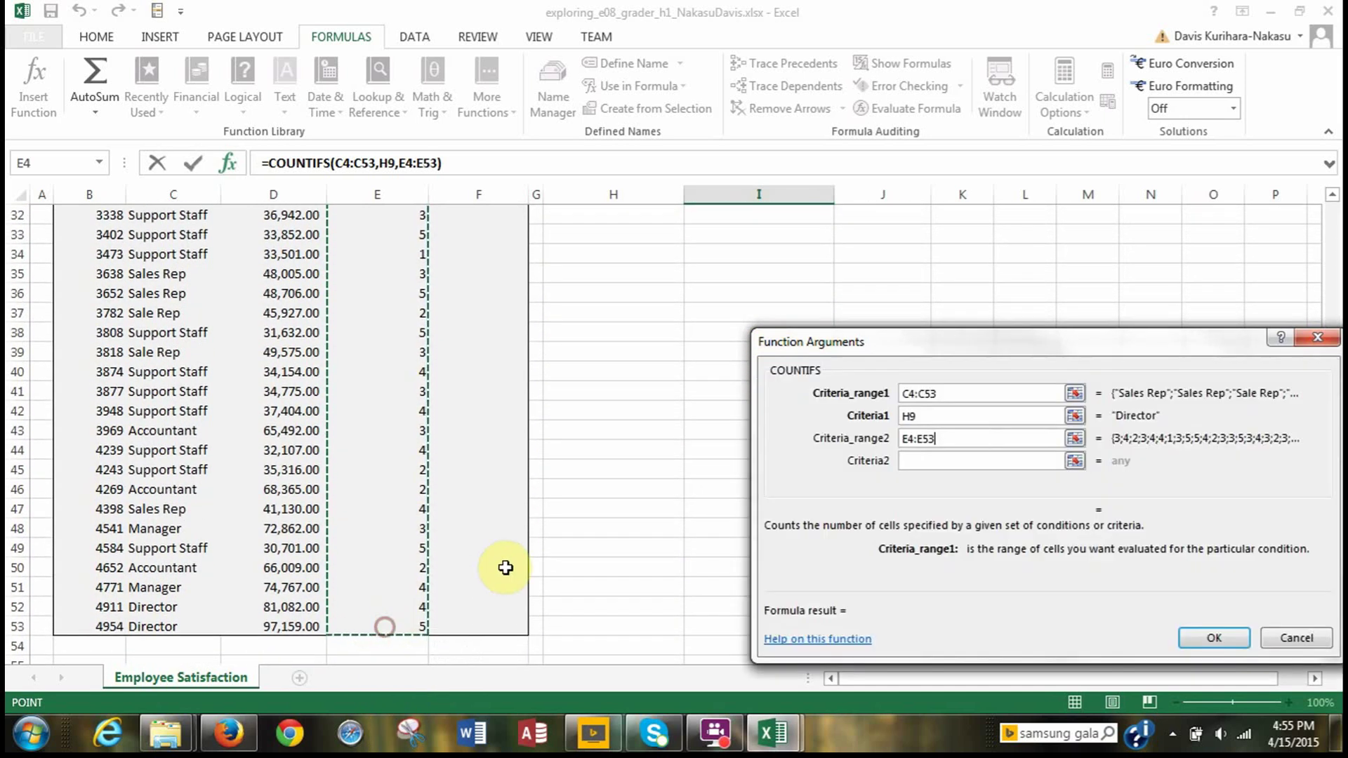
{"action": "left_click", "coordinate": [918, 460]}
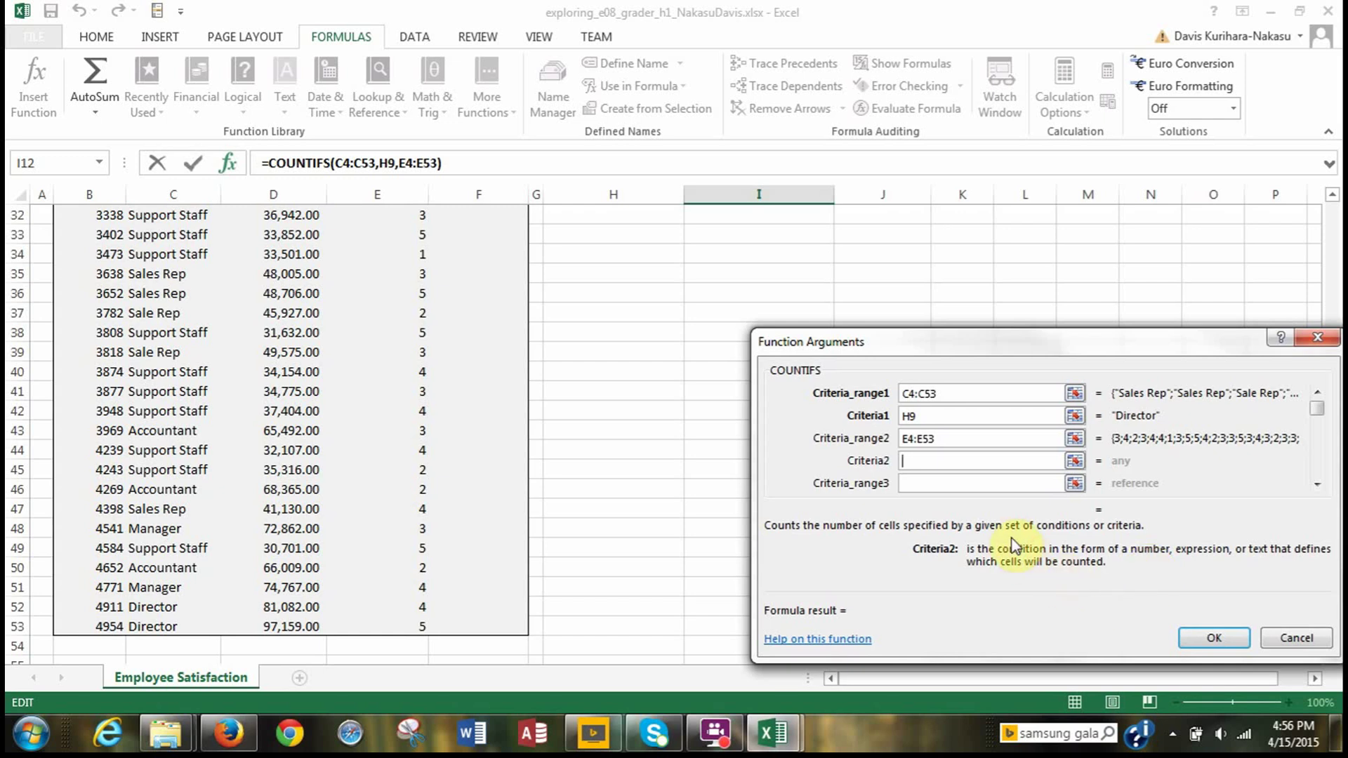
{"action": "type", "text": ">="}
{"action": "left_click", "coordinate": [1186, 639]}
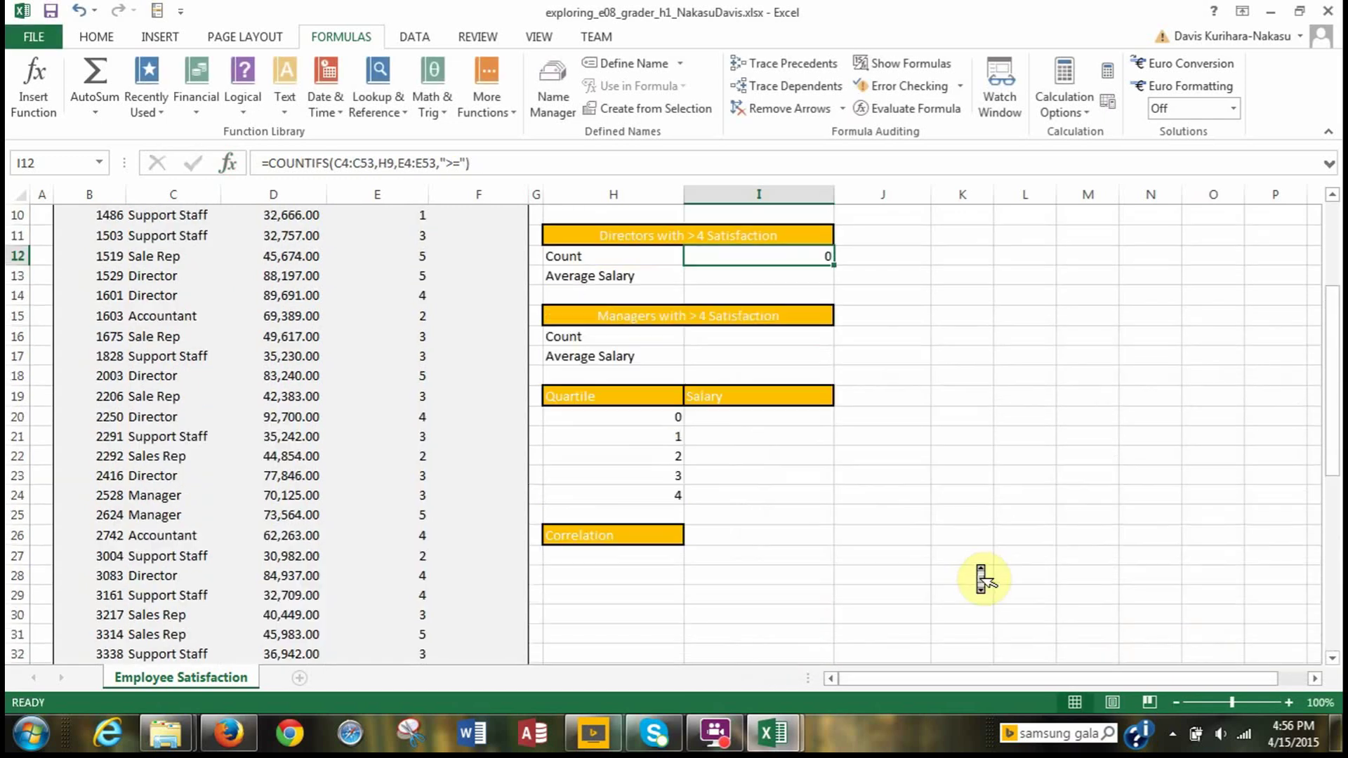
{"action": "scroll", "coordinate": [985, 580], "scroll_direction": "up", "scroll_amount": 2}
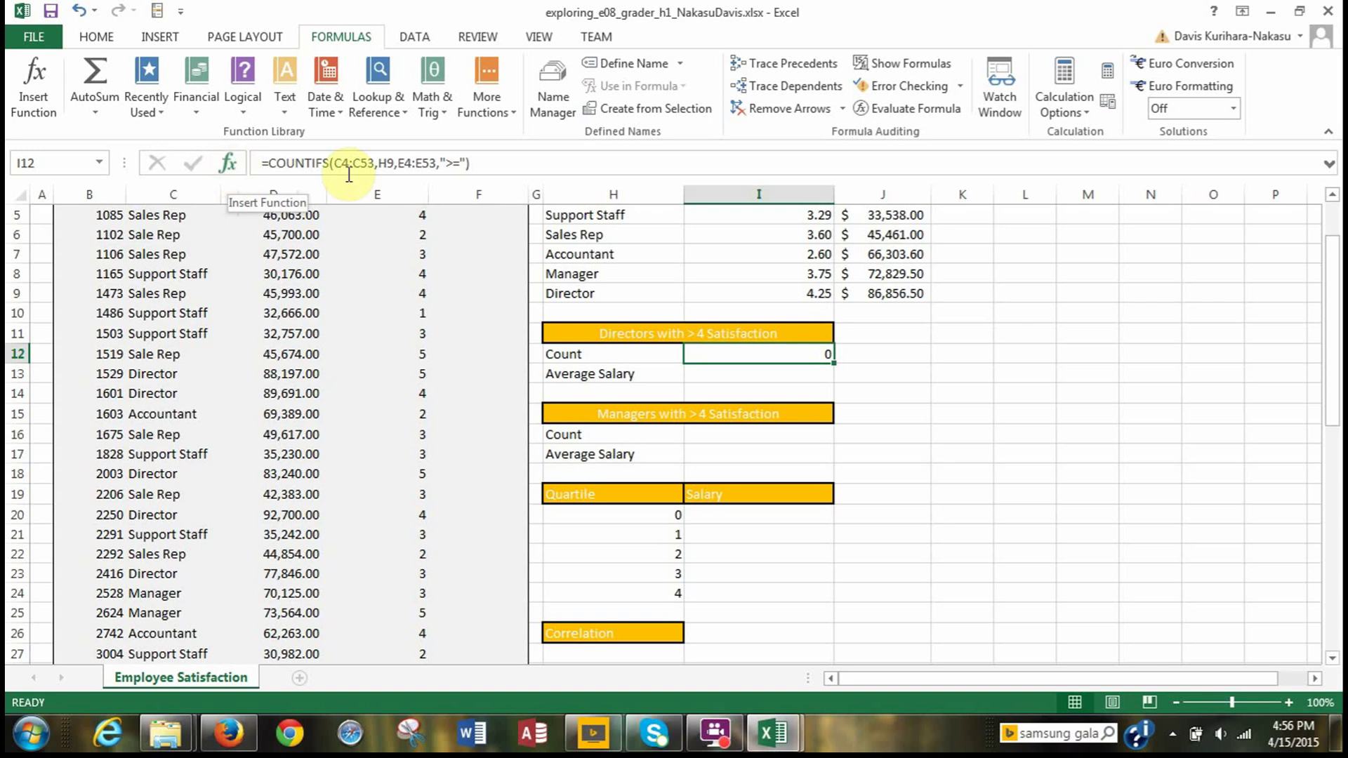
{"action": "left_click", "coordinate": [235, 176]}
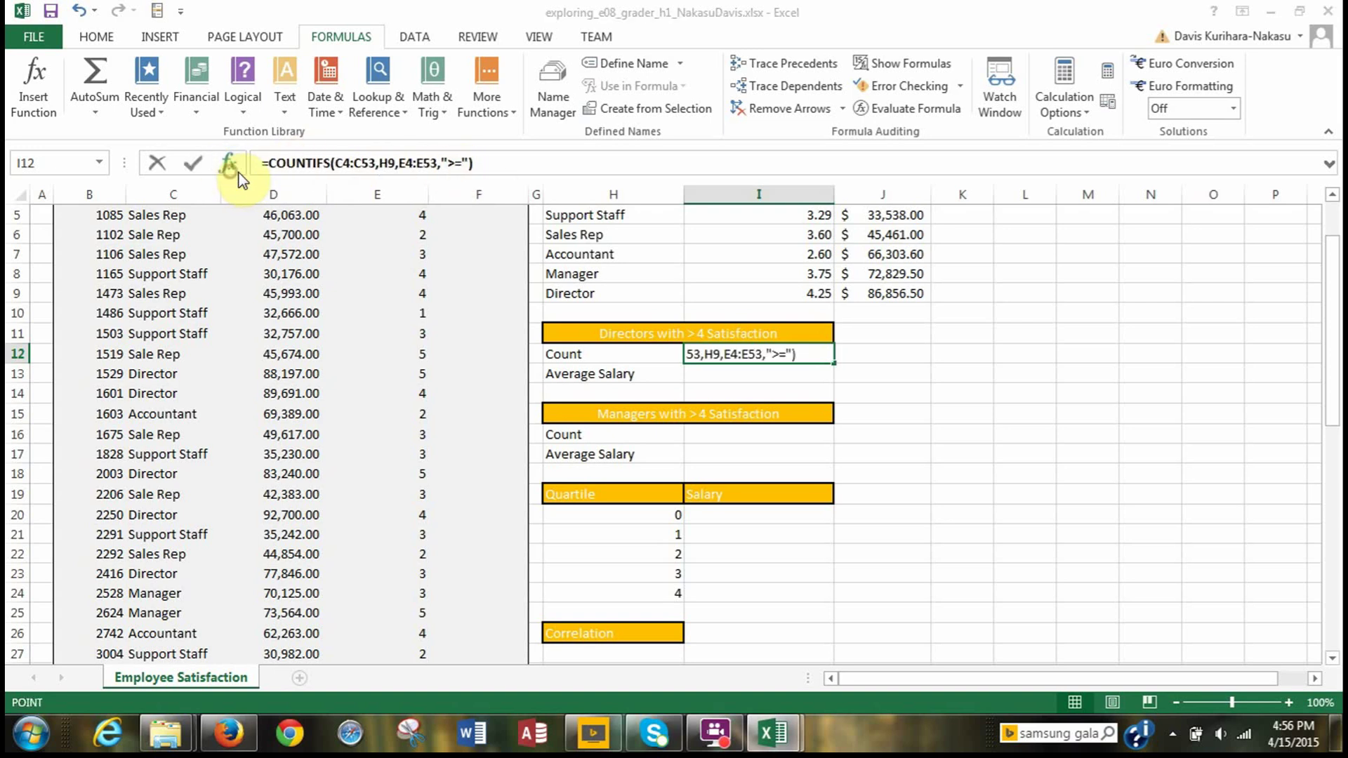
{"action": "left_click", "coordinate": [921, 465]}
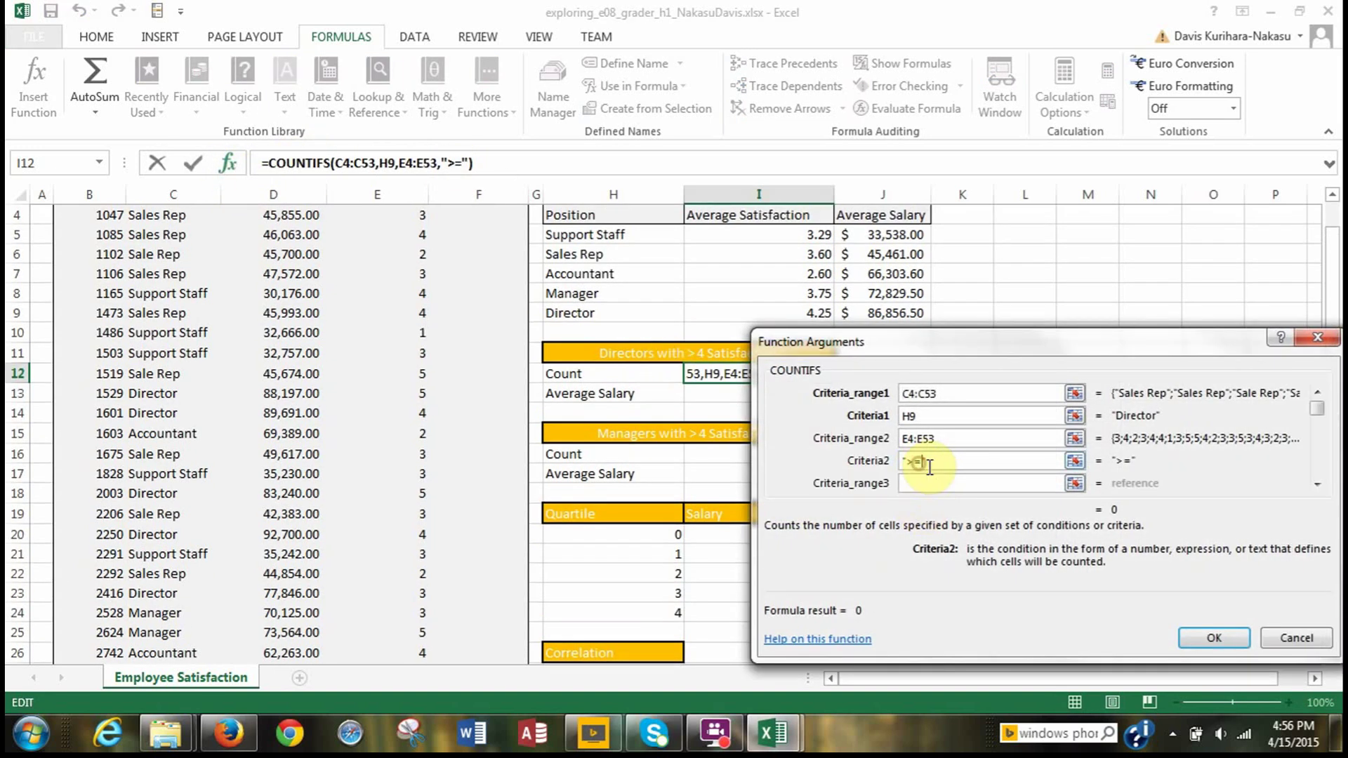
{"action": "type", "text": "4"}
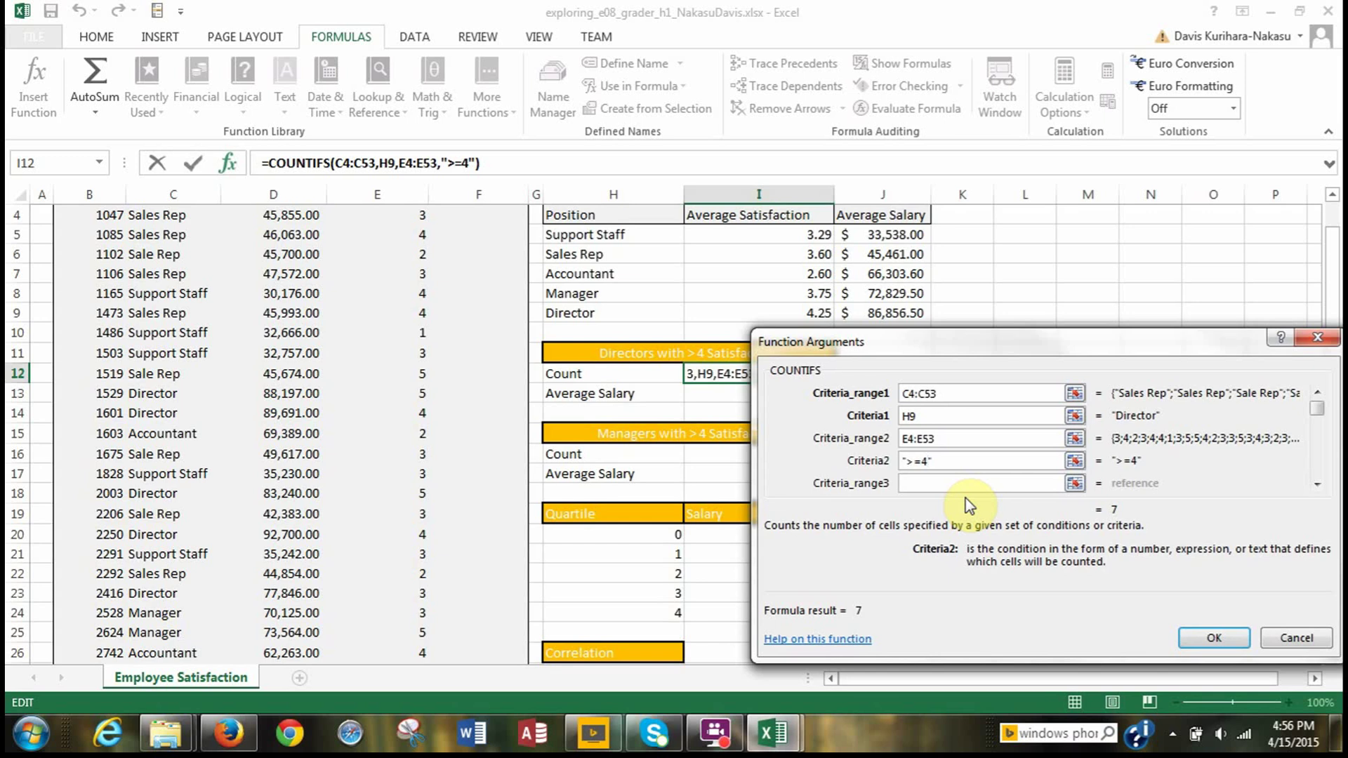
{"action": "left_click", "coordinate": [925, 462]}
{"action": "left_click", "coordinate": [1206, 641]}
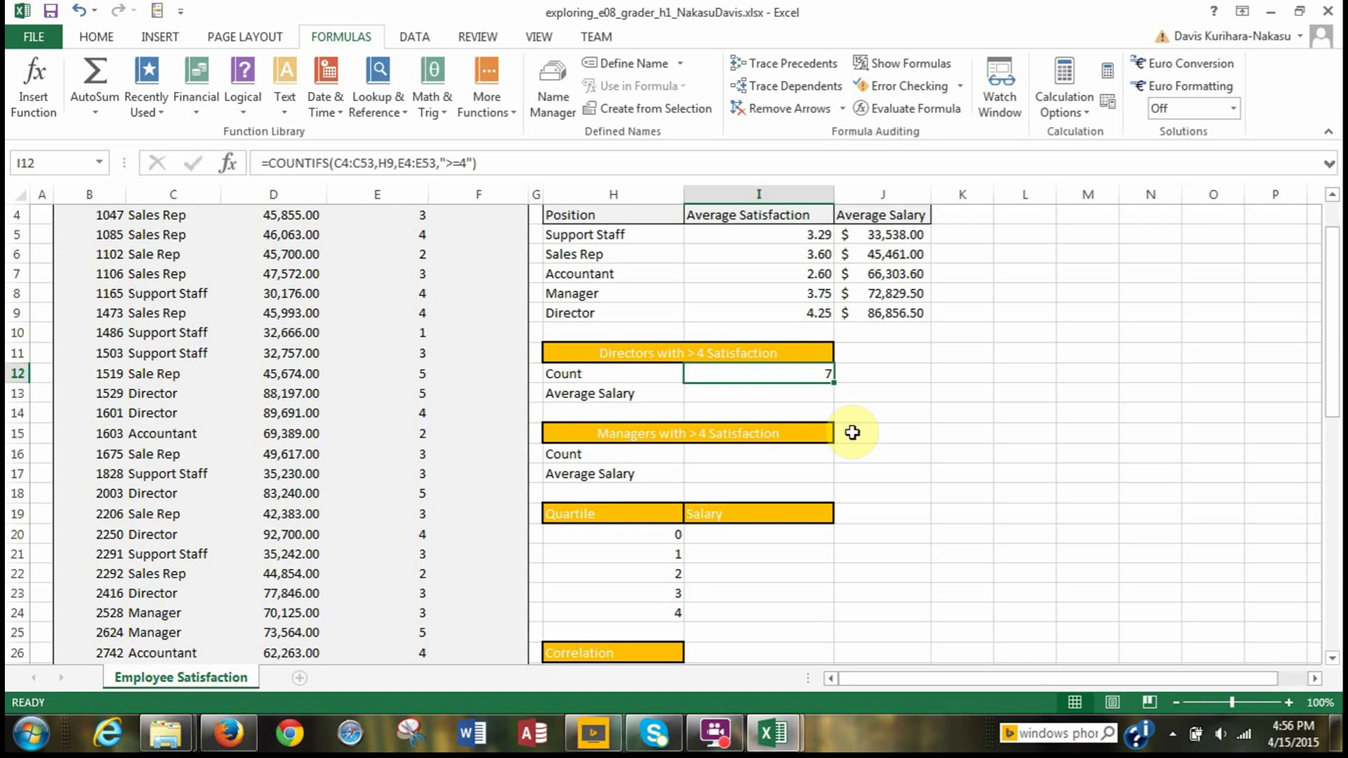
{"action": "left_click", "coordinate": [722, 393]}
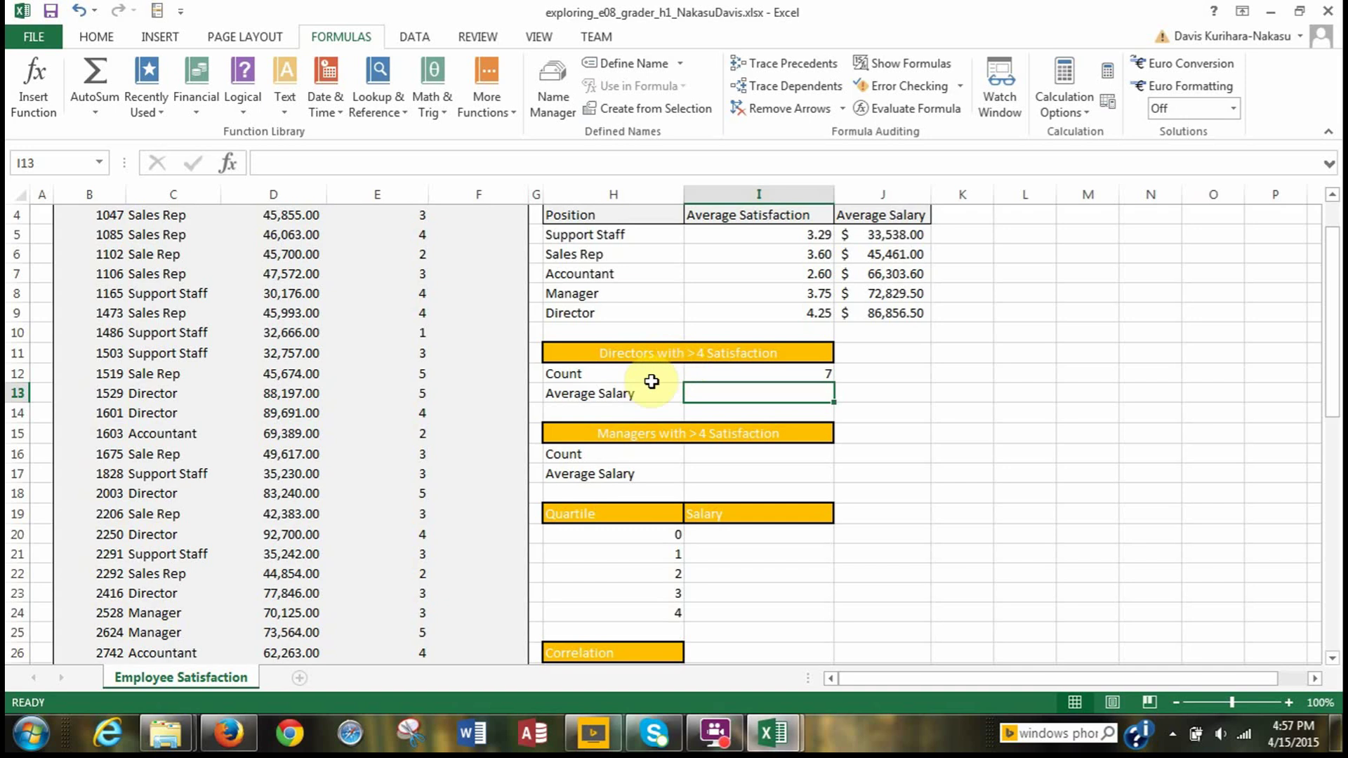
{"action": "left_click", "coordinate": [715, 374]}
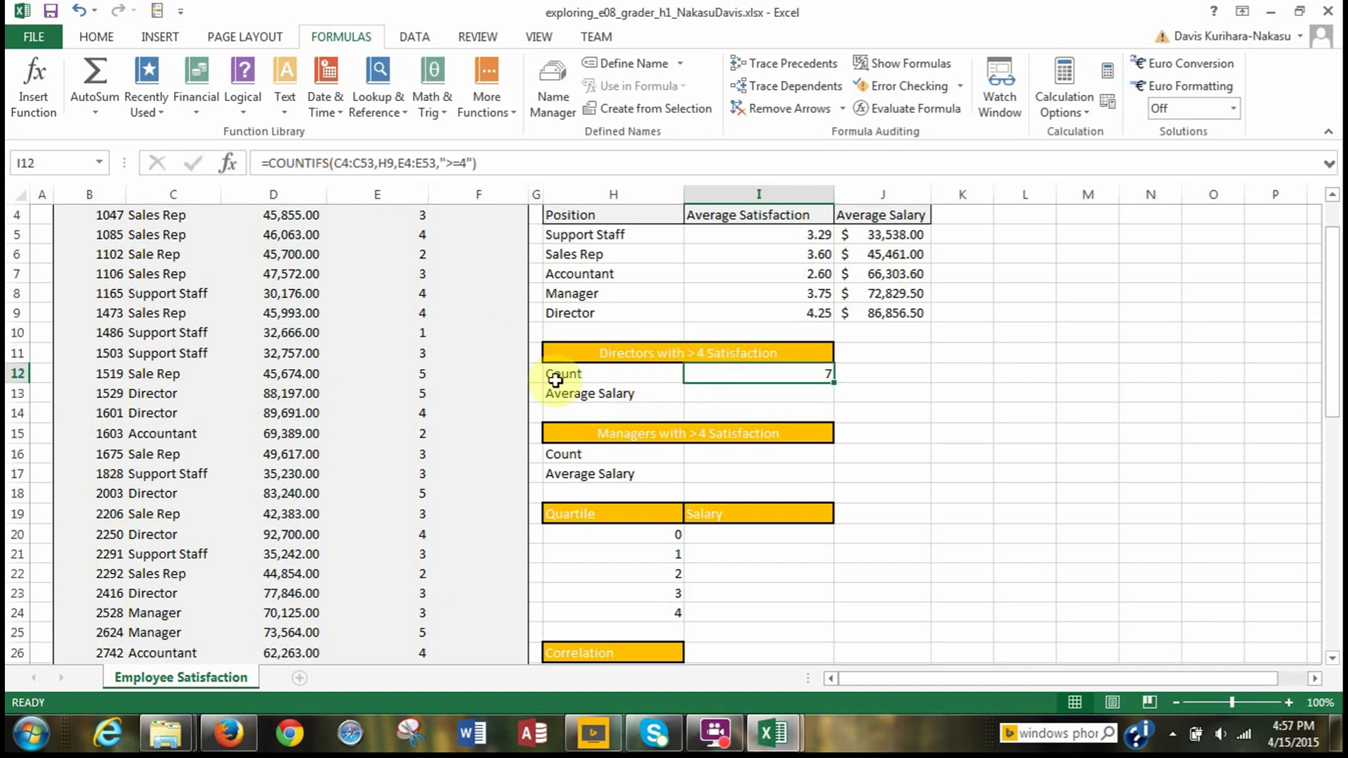
{"action": "left_click", "coordinate": [711, 397]}
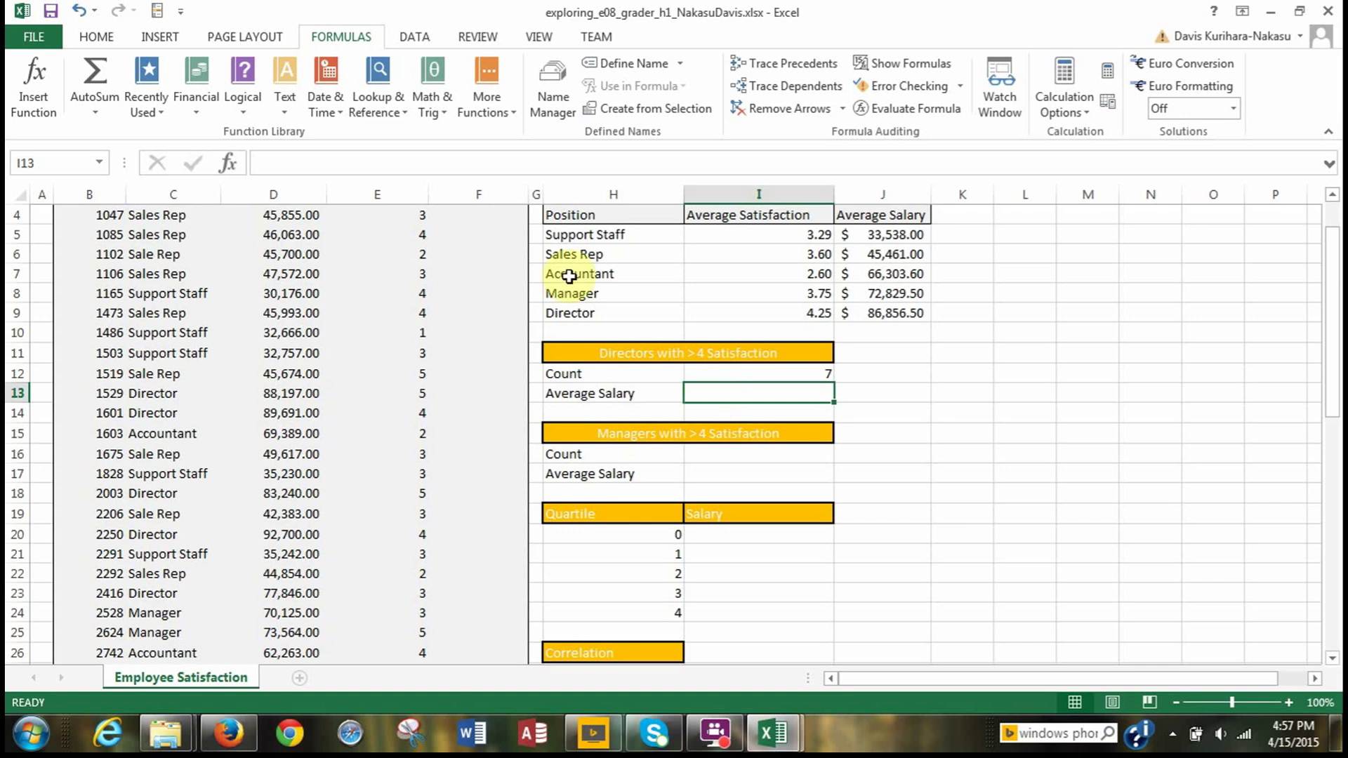
Search for 'averageifs' and insert the AVERAGEIFS function into I13
{"action": "left_click", "coordinate": [39, 113]}
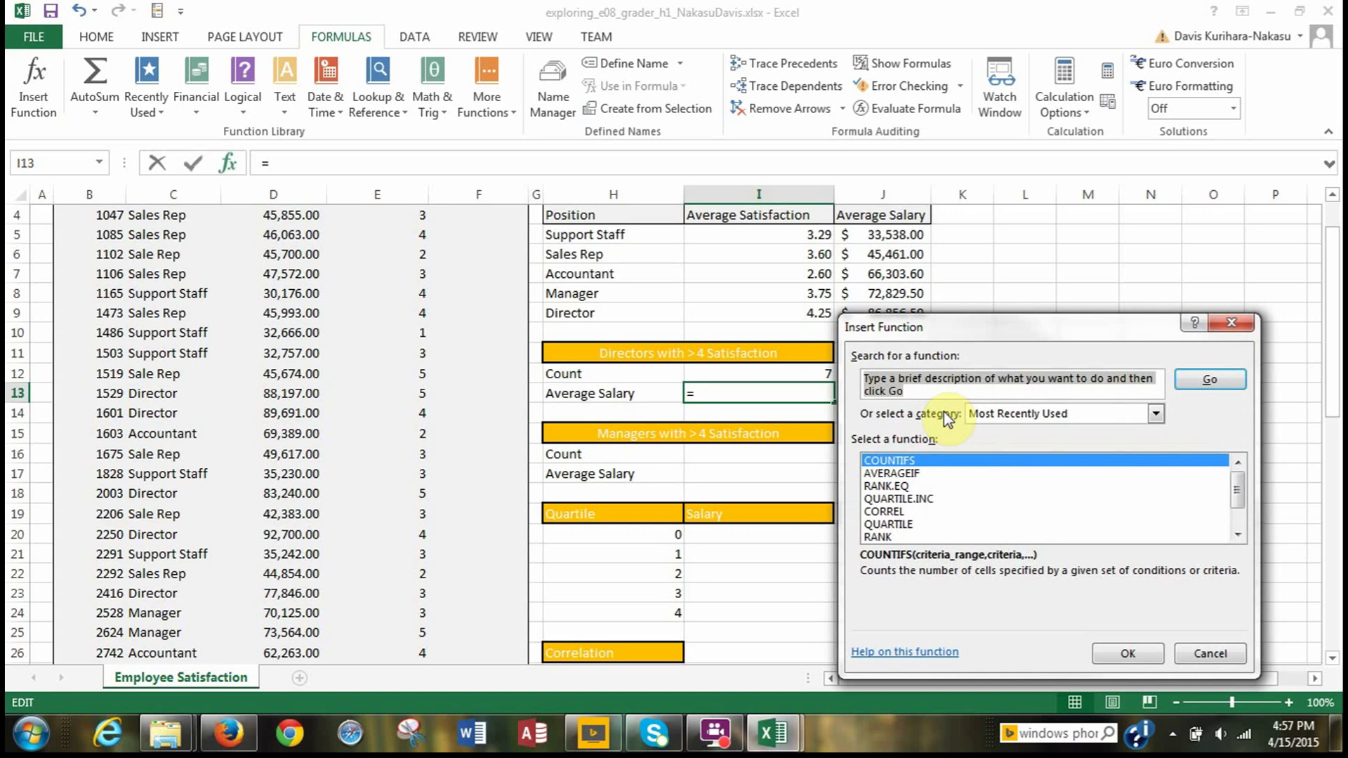
{"action": "type", "text": "averagei"}
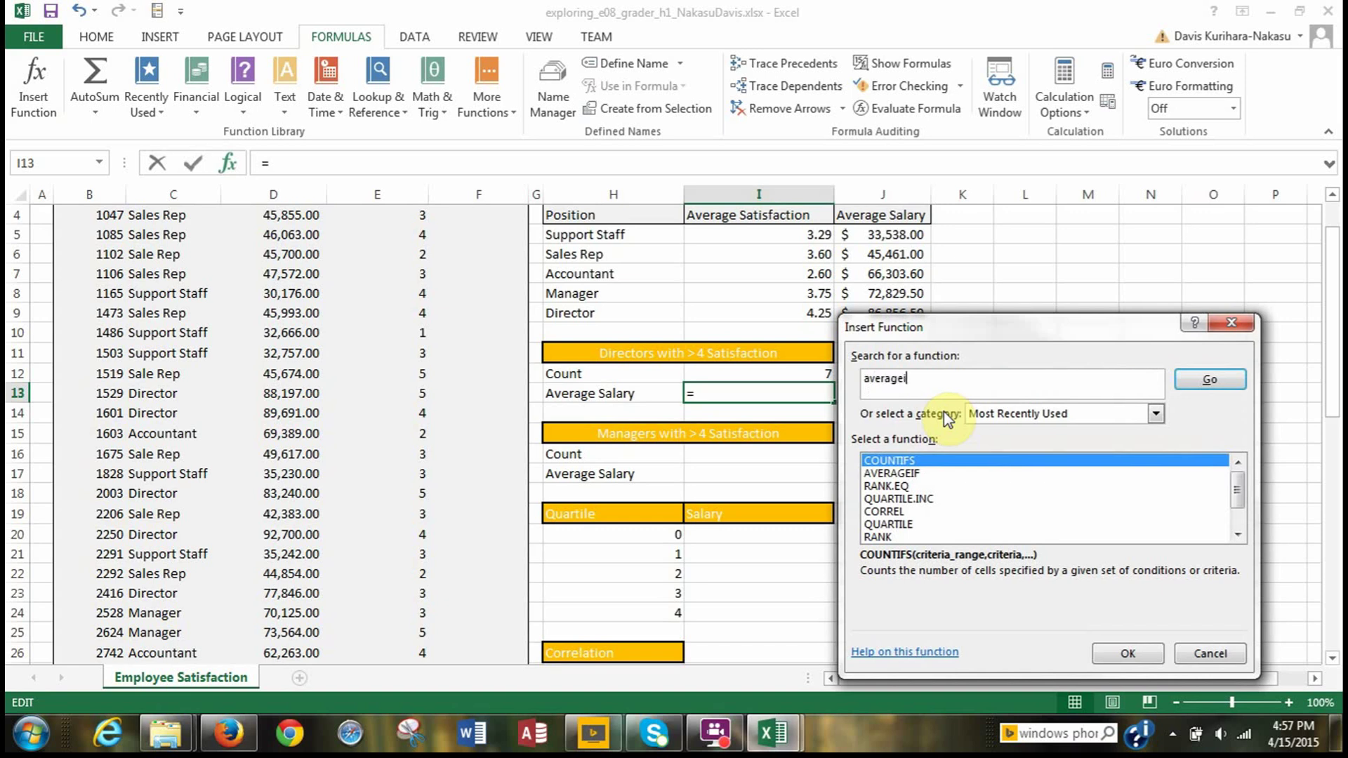
{"action": "type", "text": "fs"}
{"action": "left_click", "coordinate": [1210, 380]}
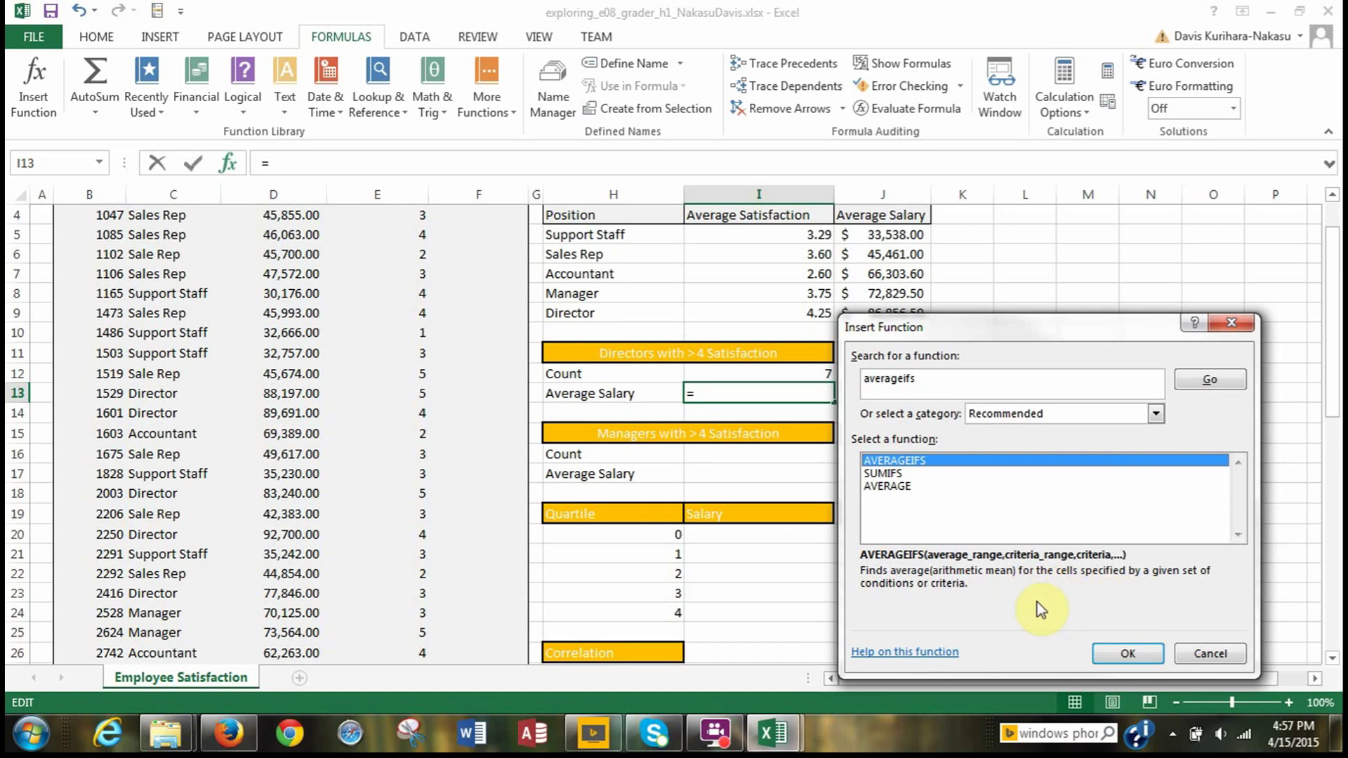
{"action": "left_click", "coordinate": [1112, 655]}
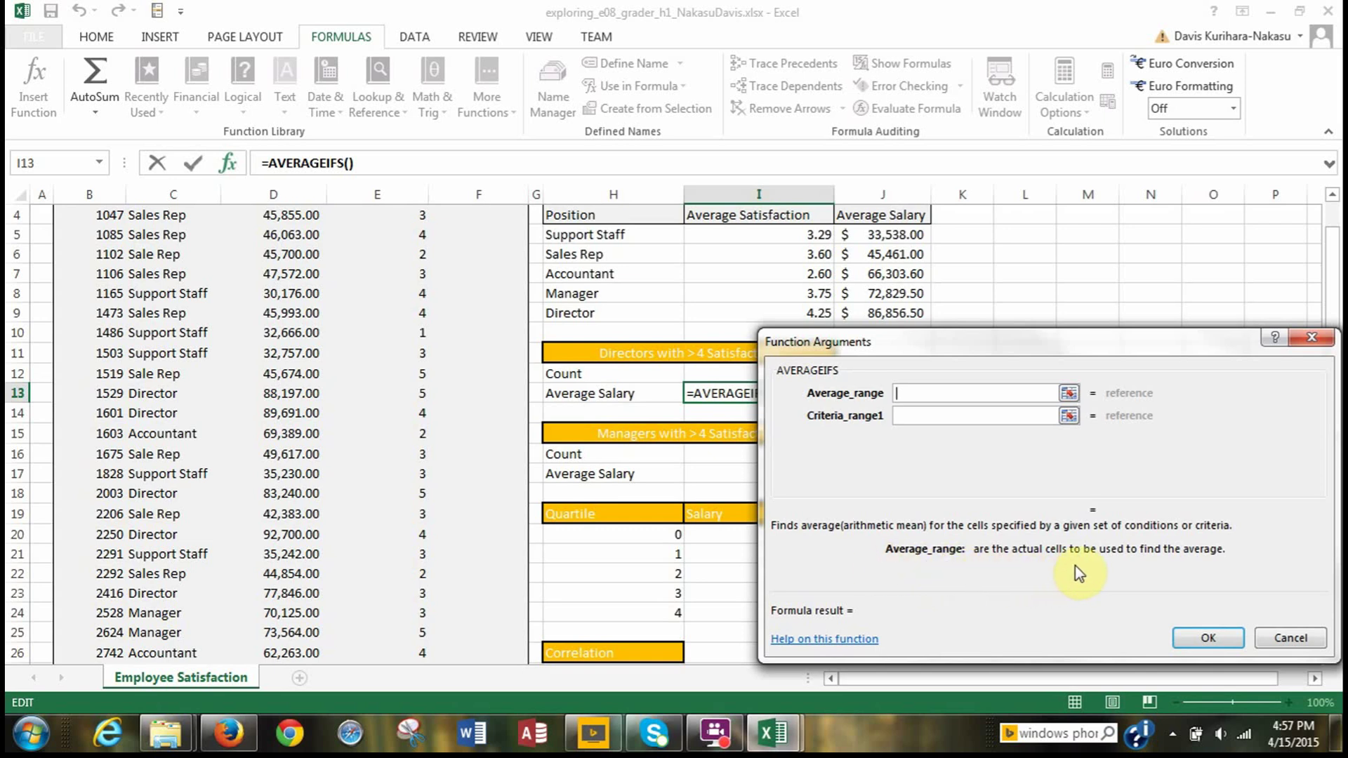
Set Average_range to the Salary column D4:D53
{"action": "scroll", "coordinate": [404, 489], "scroll_direction": "up", "scroll_amount": 1}
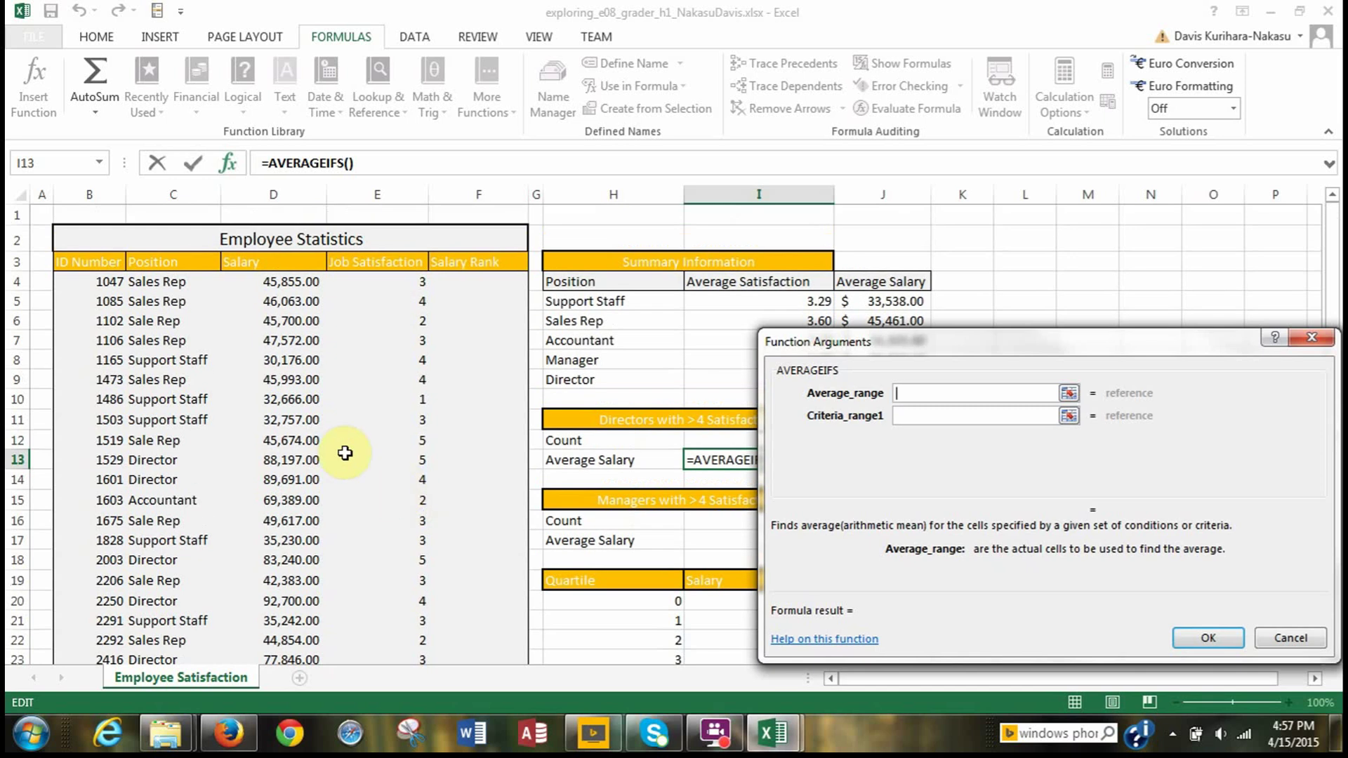
{"action": "left_click_drag", "start_coordinate": [263, 281], "coordinate": [278, 616]}
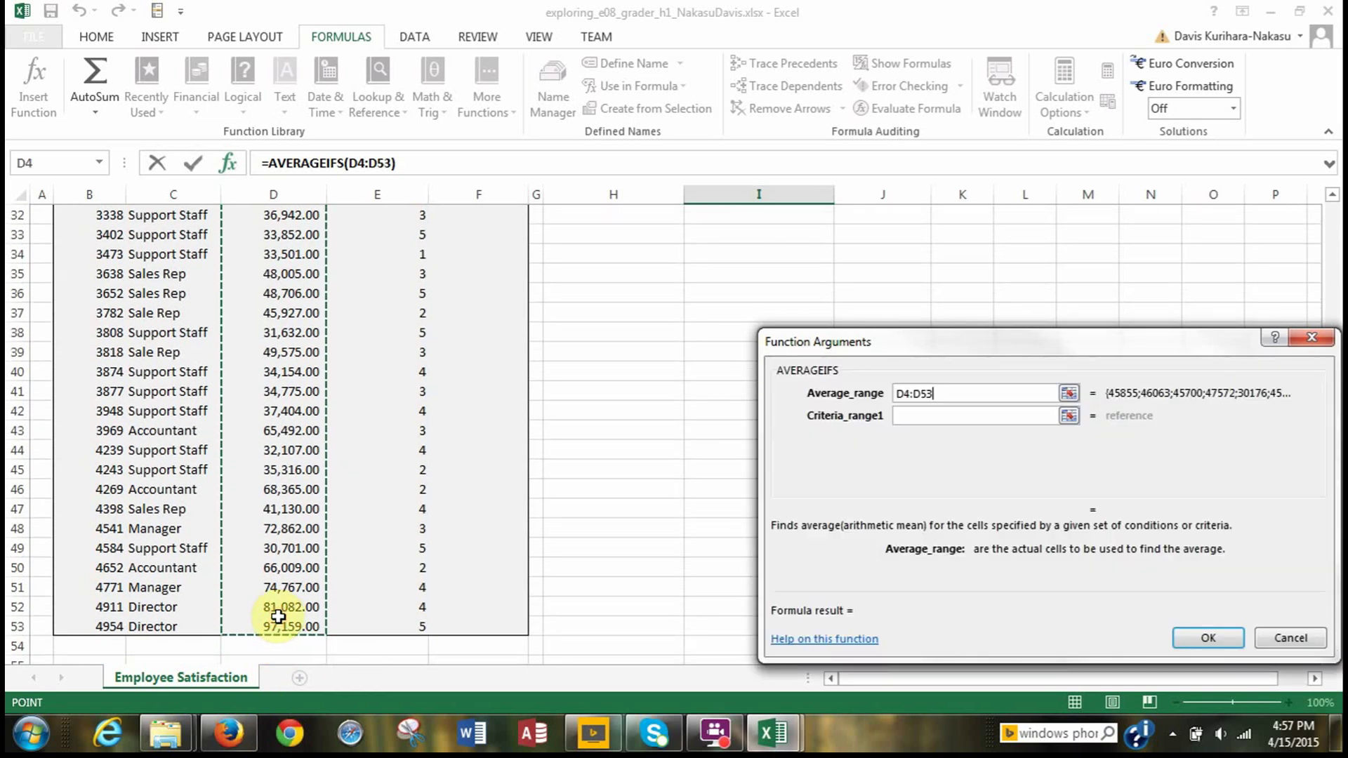
{"action": "scroll", "coordinate": [633, 425], "scroll_direction": "up", "scroll_amount": 7}
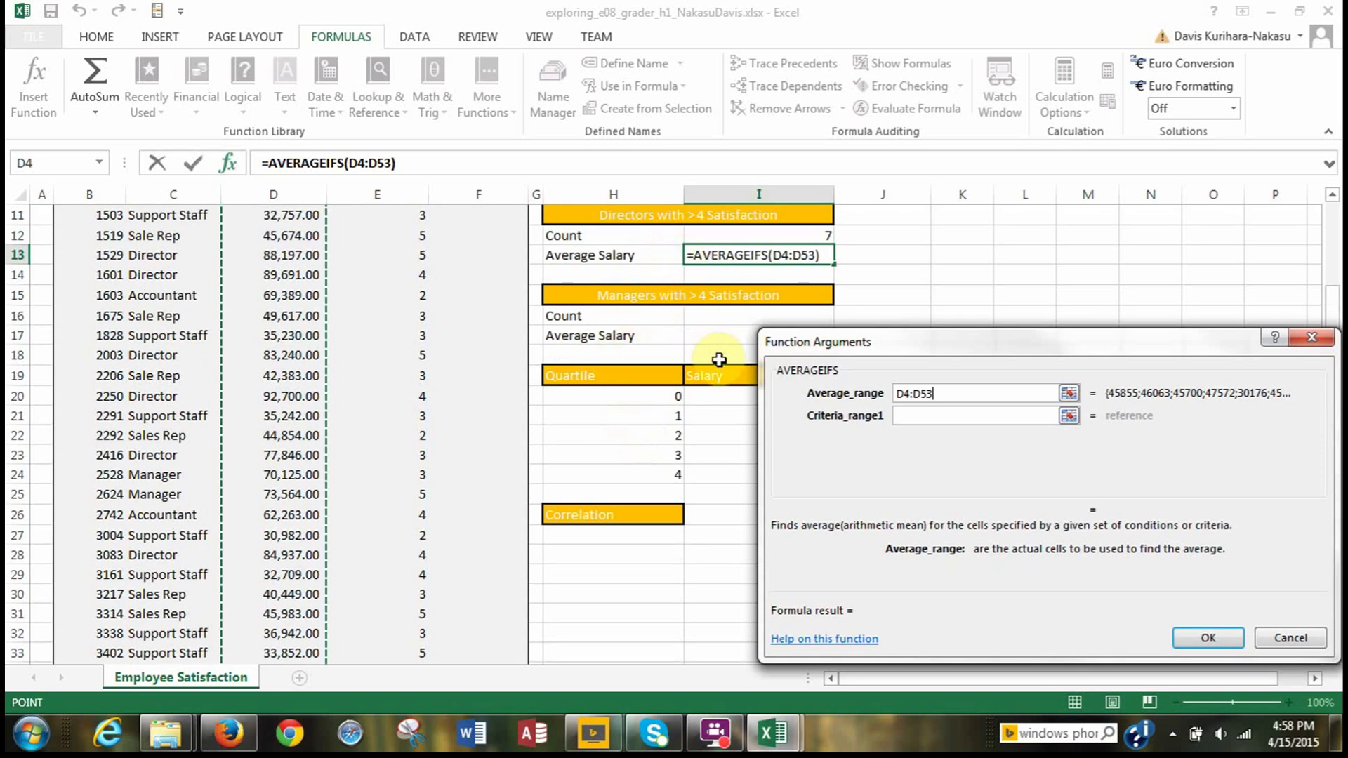
Set Criteria_range1 to the Position column C4:C53
{"action": "left_click", "coordinate": [913, 416]}
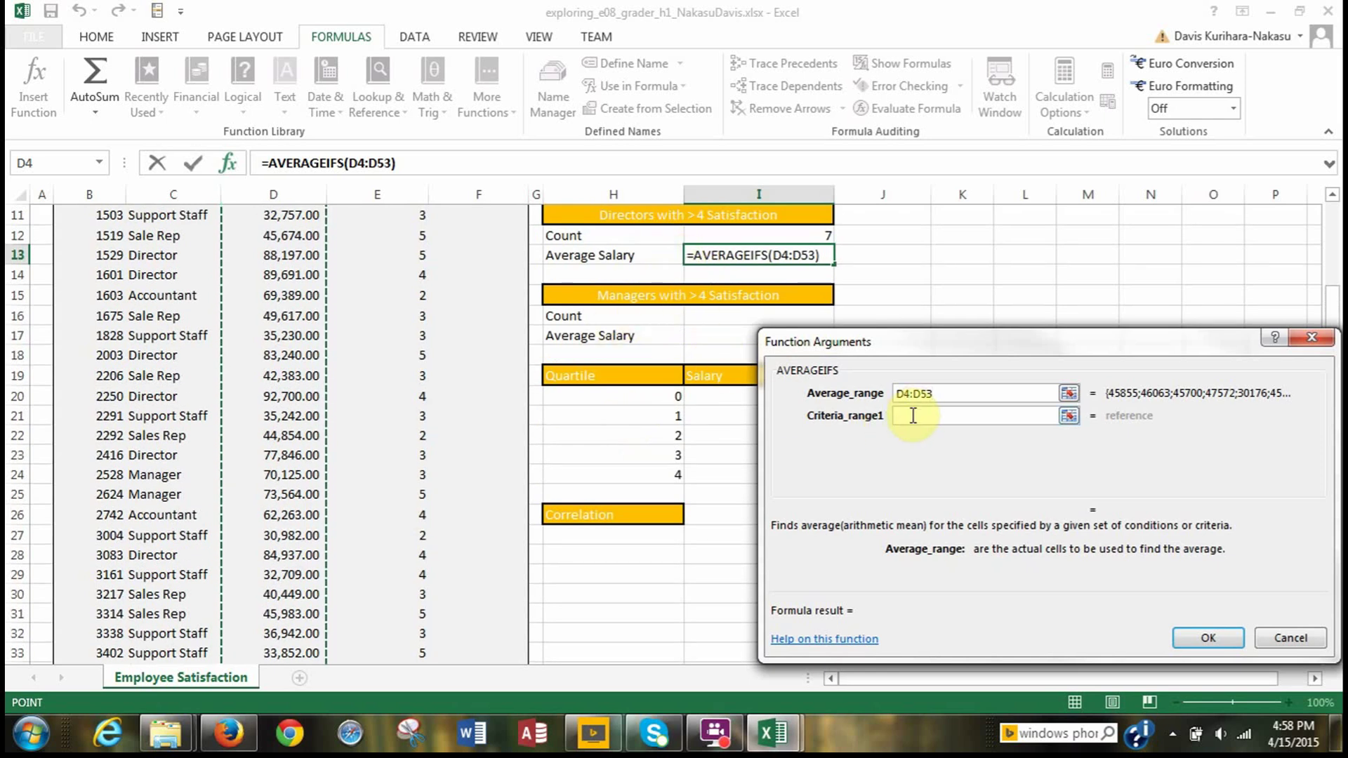
{"action": "left_click", "coordinate": [913, 416]}
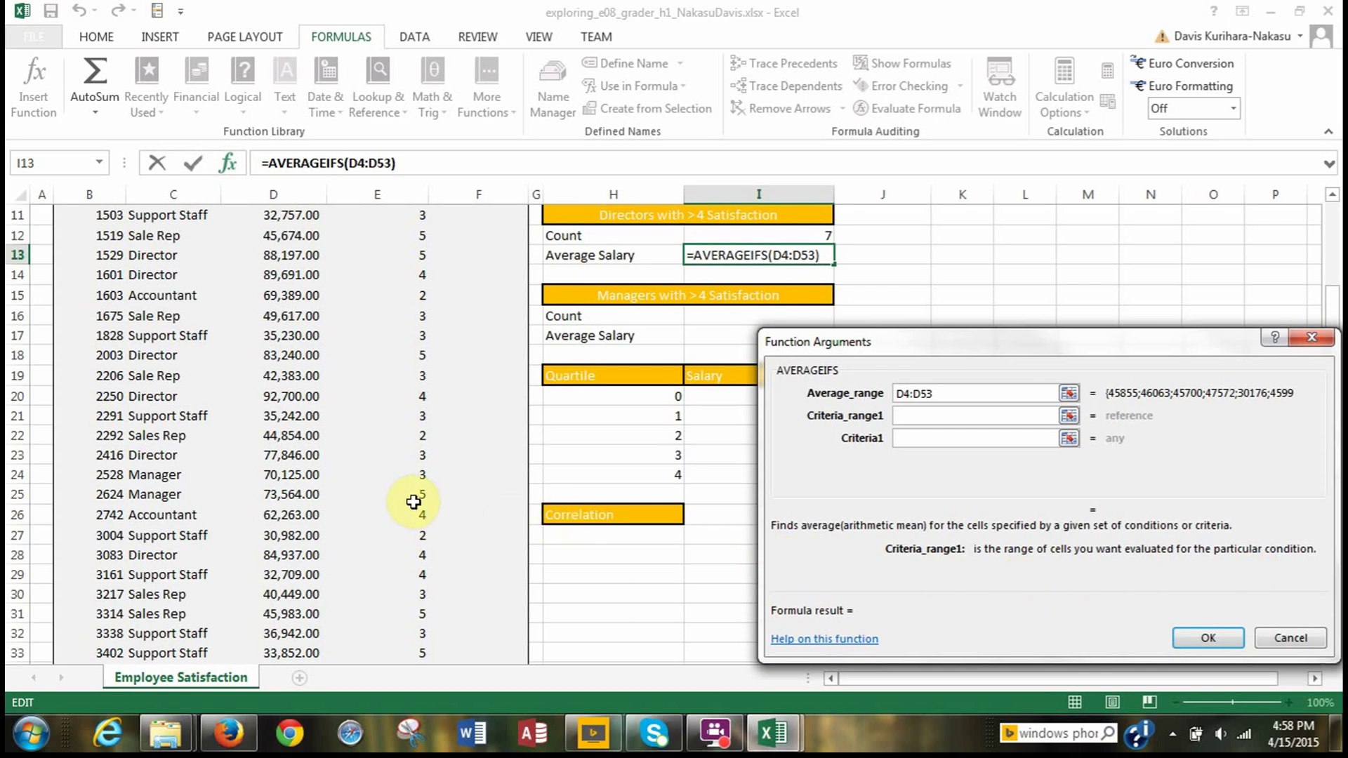
{"action": "scroll", "coordinate": [413, 502], "scroll_direction": "up", "scroll_amount": 4}
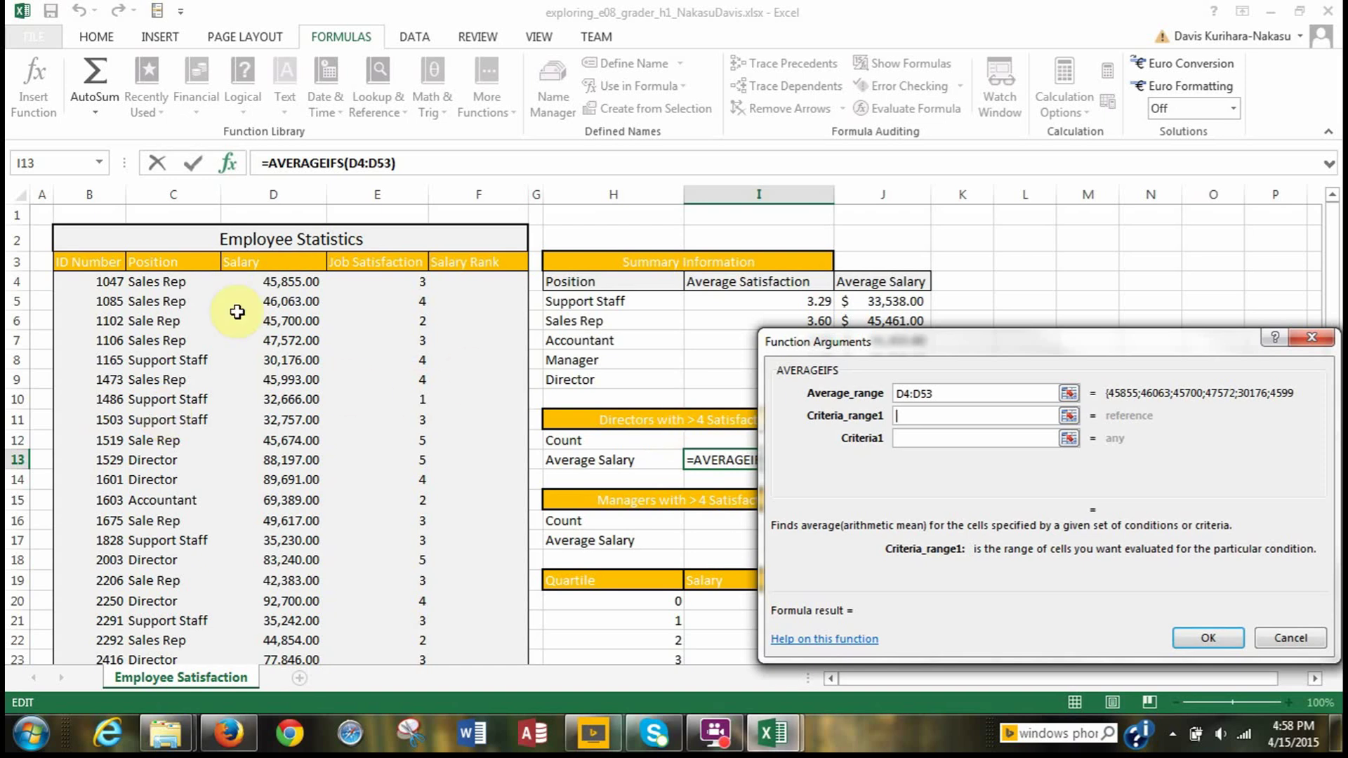
{"action": "left_click_drag", "start_coordinate": [151, 280], "coordinate": [157, 623]}
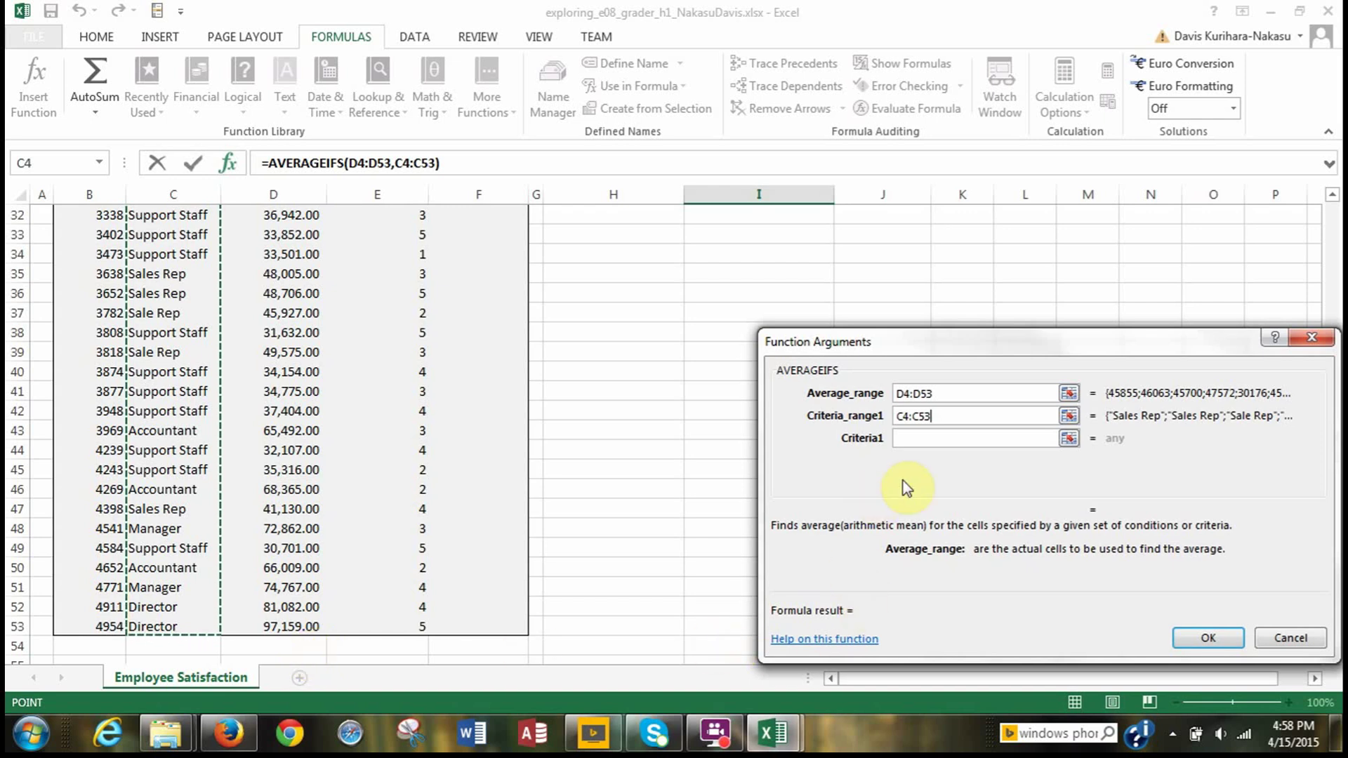
{"action": "left_click", "coordinate": [907, 439]}
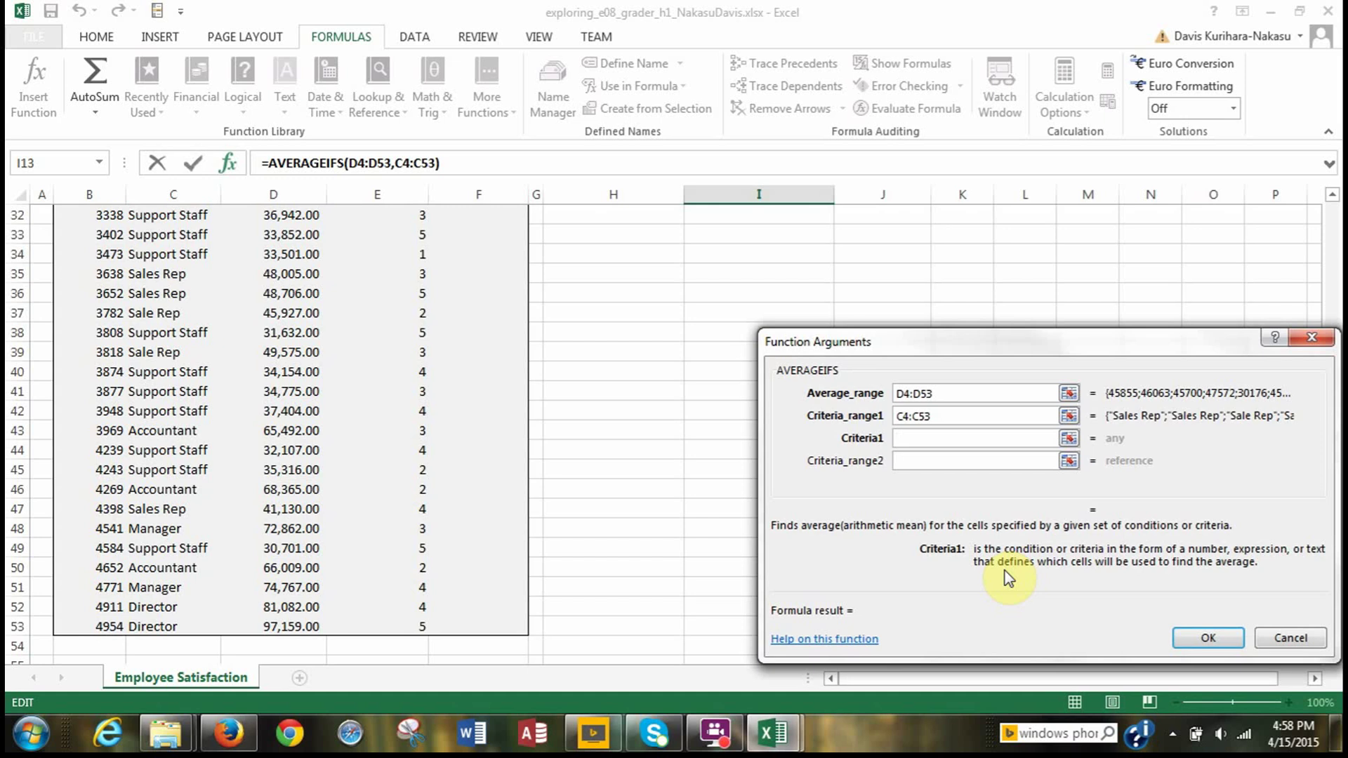
Set Criteria1 to the Director label in H9
{"action": "scroll", "coordinate": [606, 513], "scroll_direction": "up", "scroll_amount": 2}
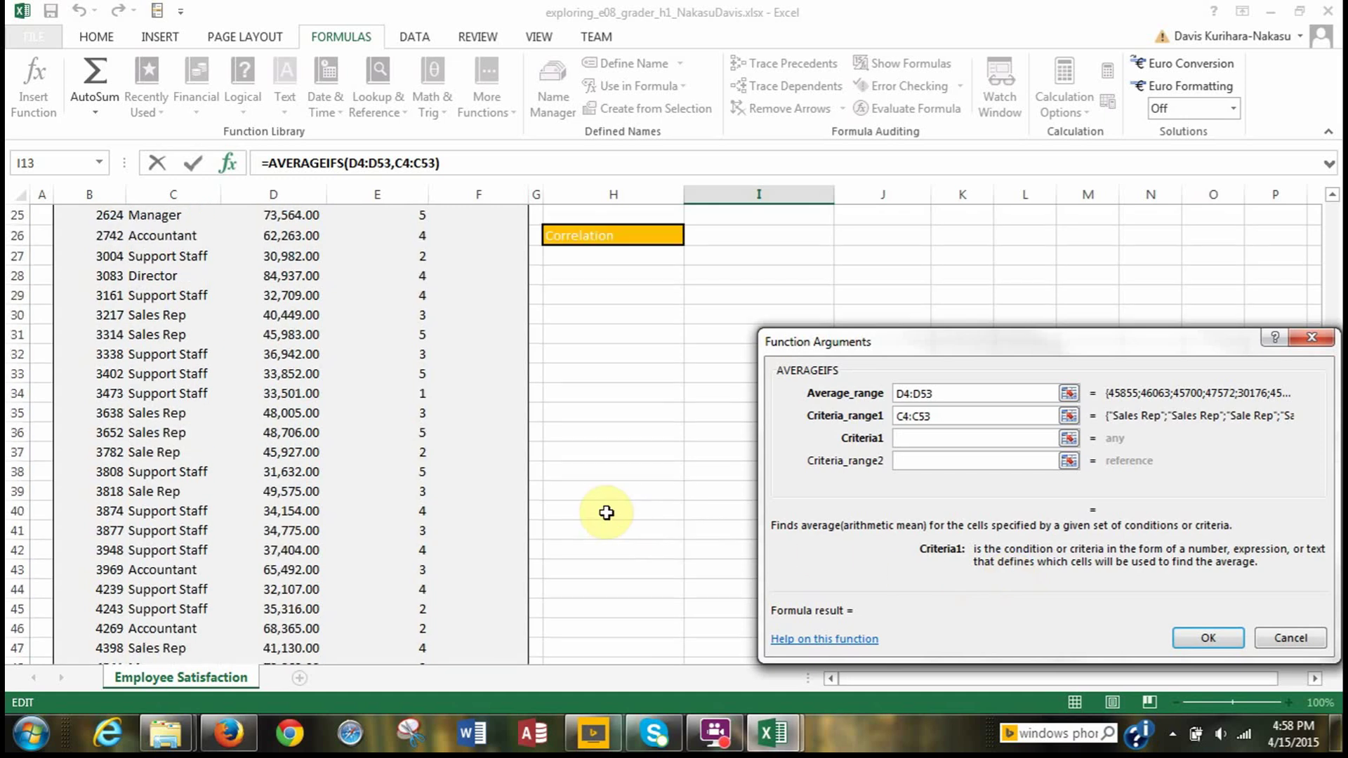
{"action": "scroll", "coordinate": [607, 513], "scroll_direction": "up", "scroll_amount": 6}
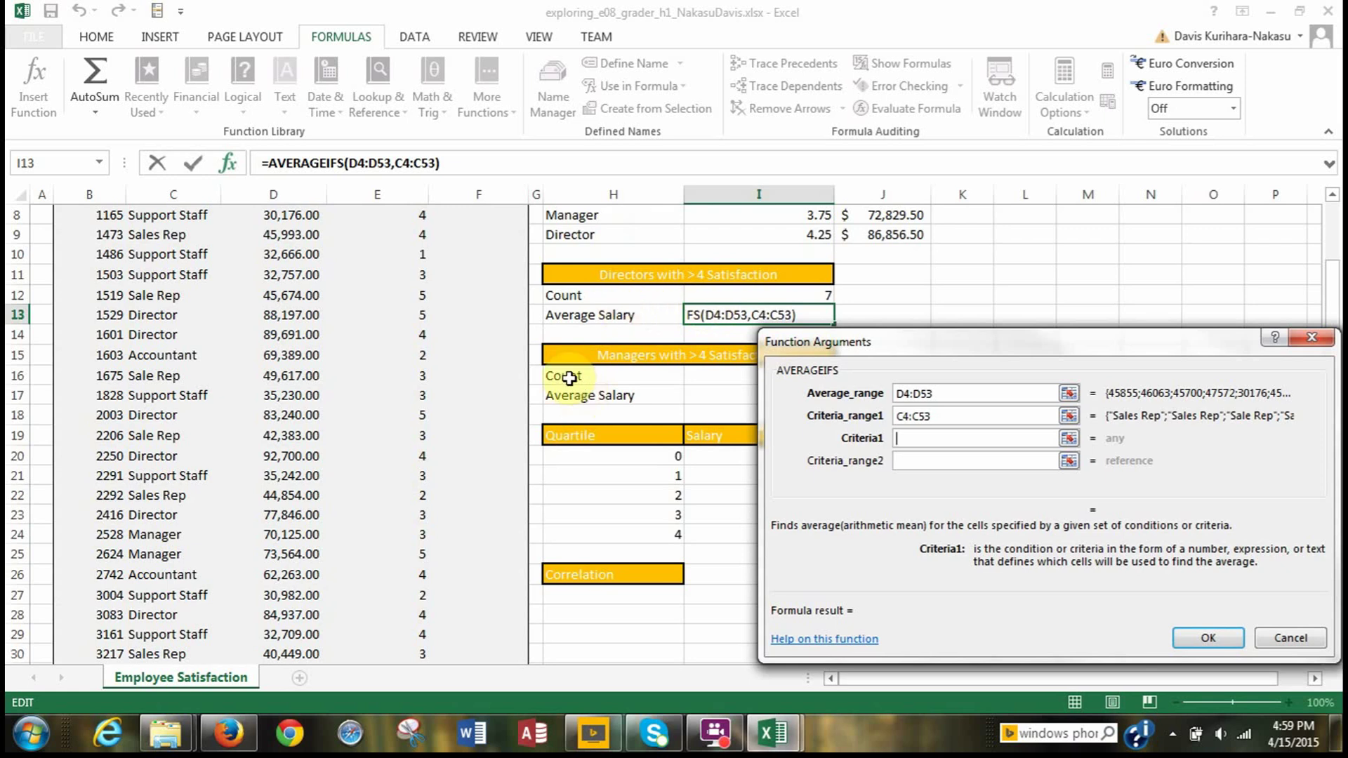
{"action": "scroll", "coordinate": [565, 375], "scroll_direction": "up", "scroll_amount": 1}
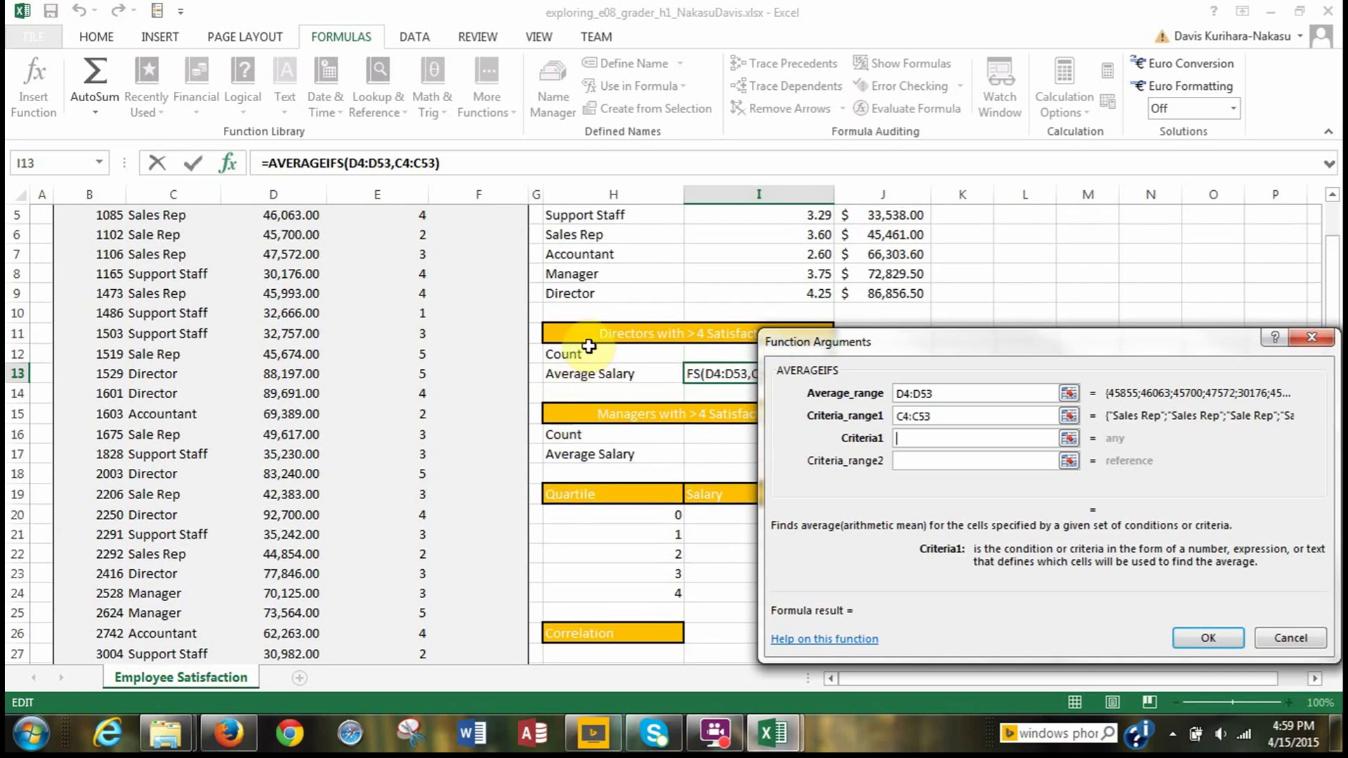
{"action": "left_click", "coordinate": [572, 293]}
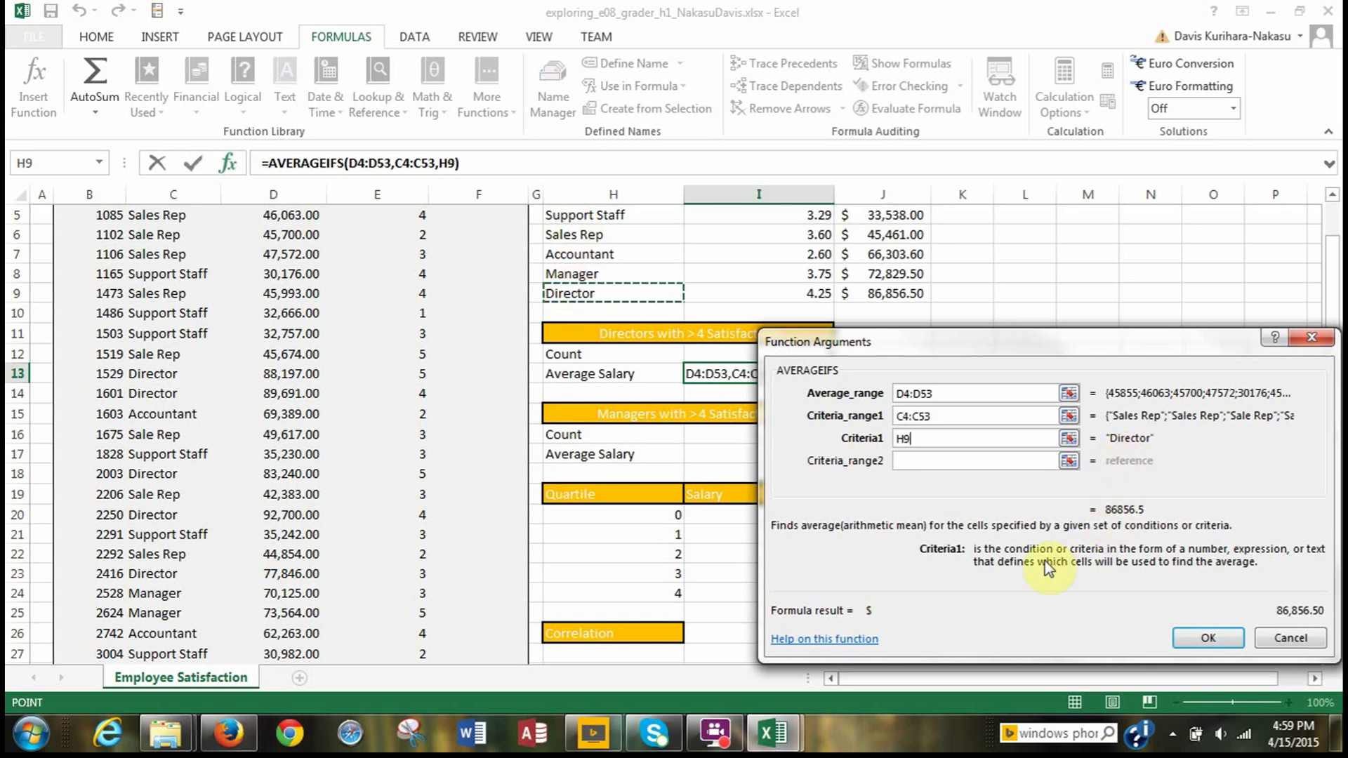
{"action": "left_click", "coordinate": [905, 461]}
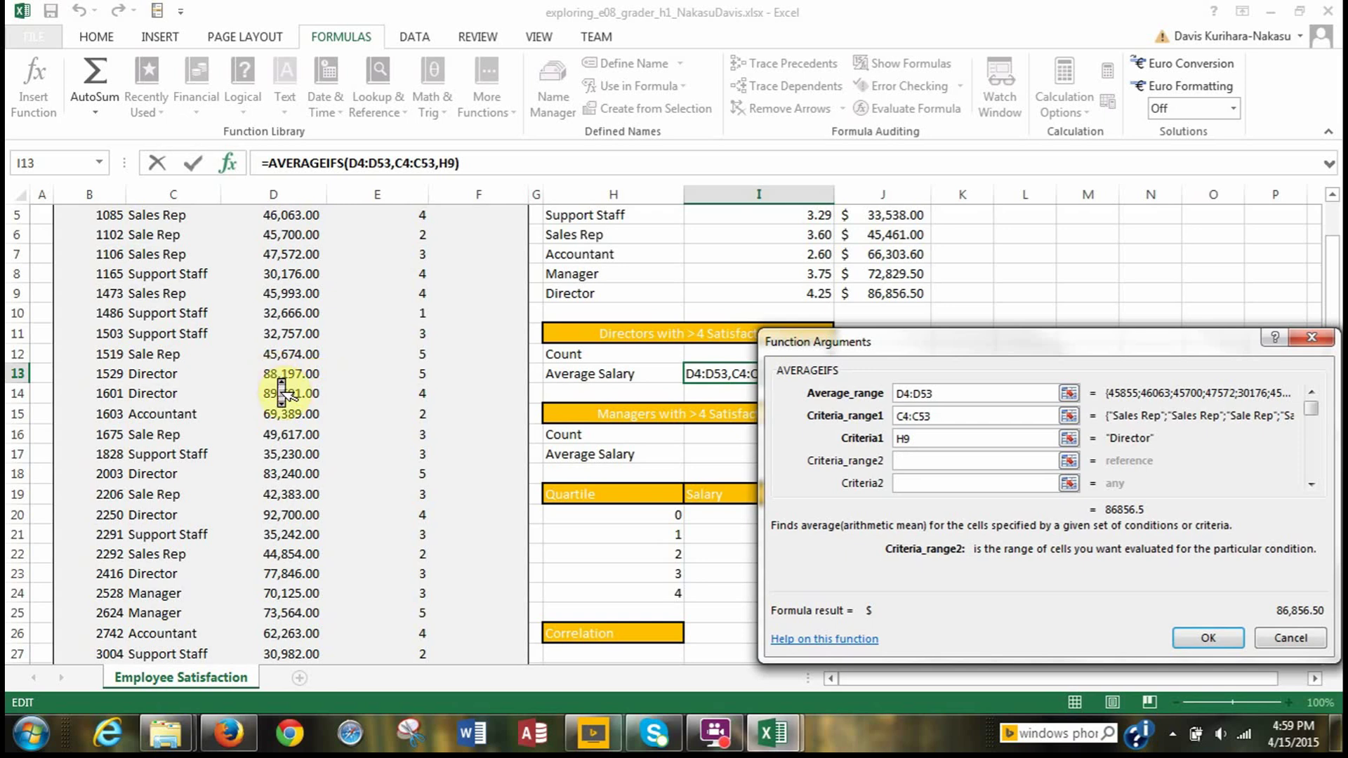
{"action": "scroll", "coordinate": [281, 392], "scroll_direction": "up", "scroll_amount": 2}
{"action": "scroll", "coordinate": [282, 392], "scroll_direction": "down", "scroll_amount": 1}
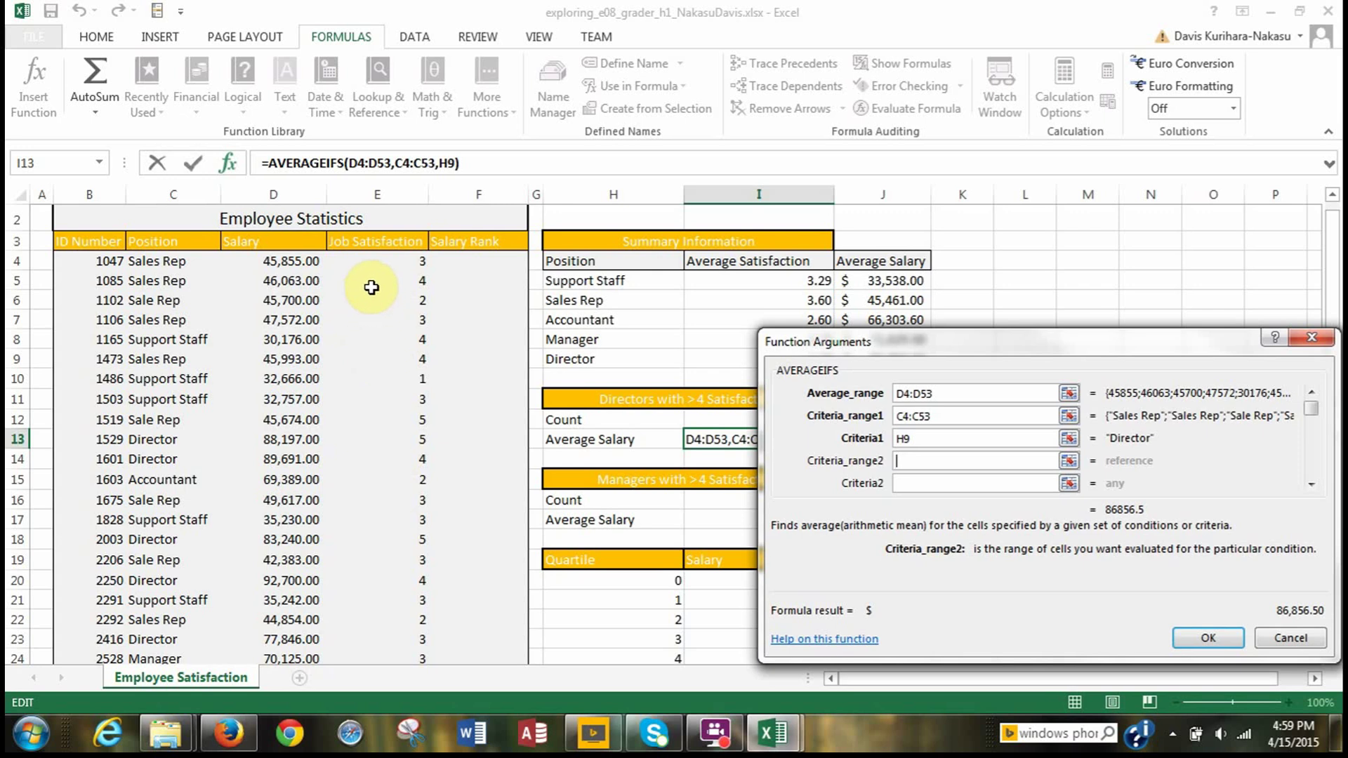
Set Criteria_range2 to Job Satisfaction E4:E53 with Criteria2 >=4
{"action": "left_click_drag", "start_coordinate": [365, 261], "coordinate": [391, 627]}
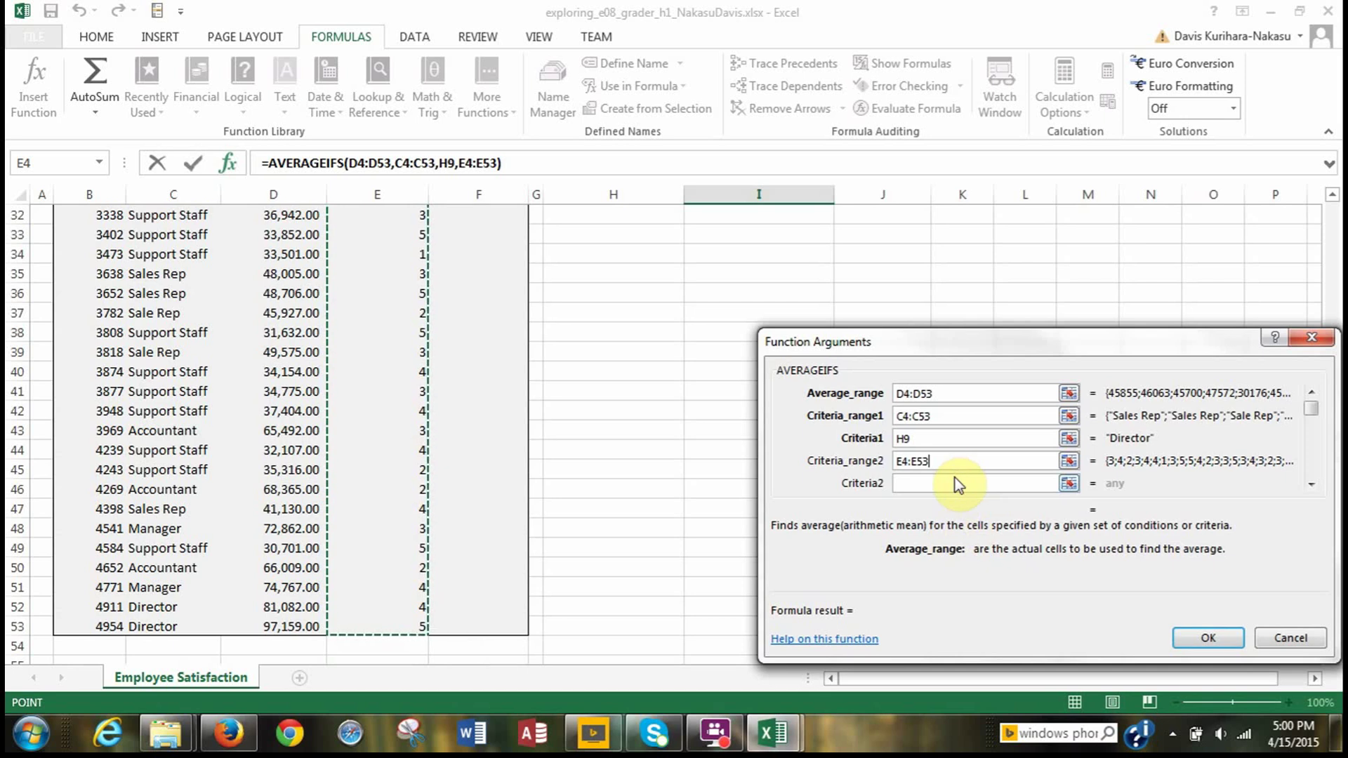
{"action": "left_click", "coordinate": [913, 483]}
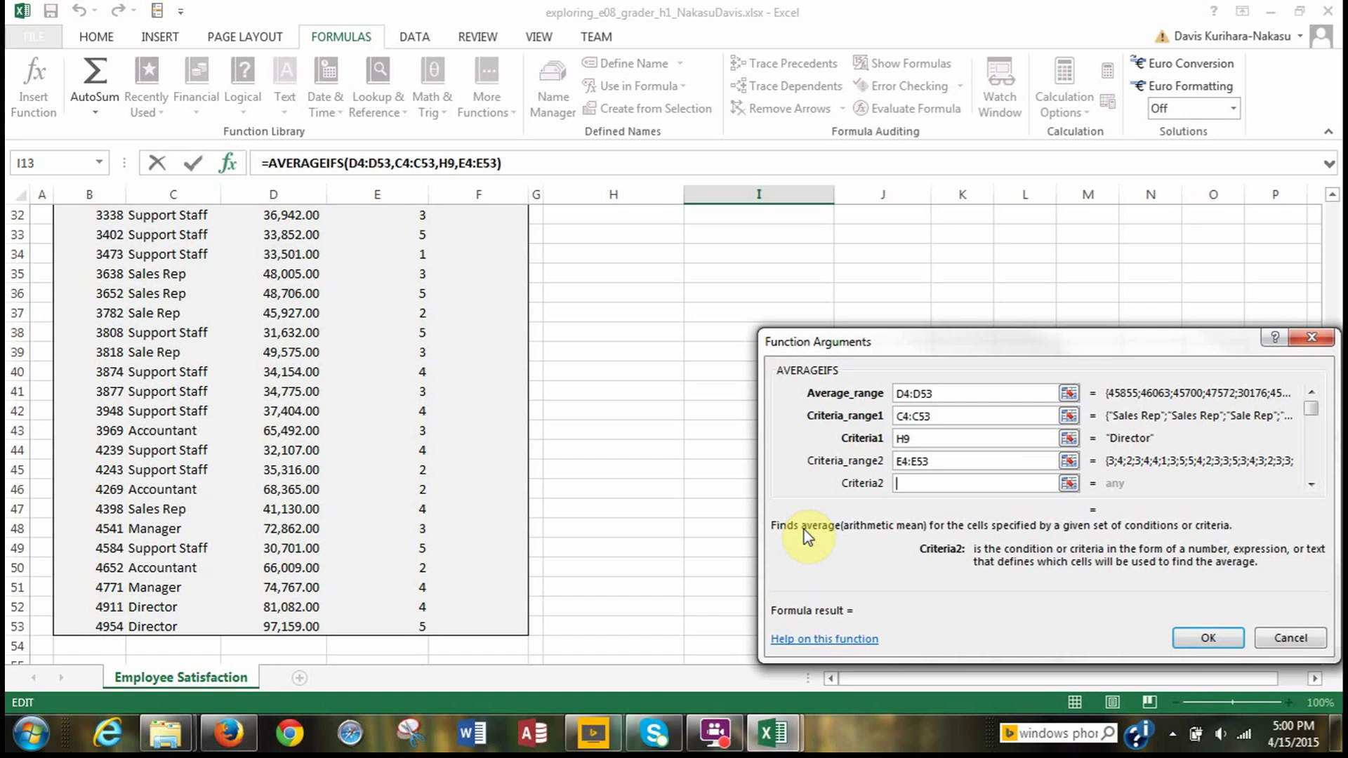
{"action": "type", "text": ">=4"}
Confirm the AVERAGEIFS formula so I13 shows $88,143.71, then select the Managers Count cell I16
{"action": "left_click", "coordinate": [1199, 641]}
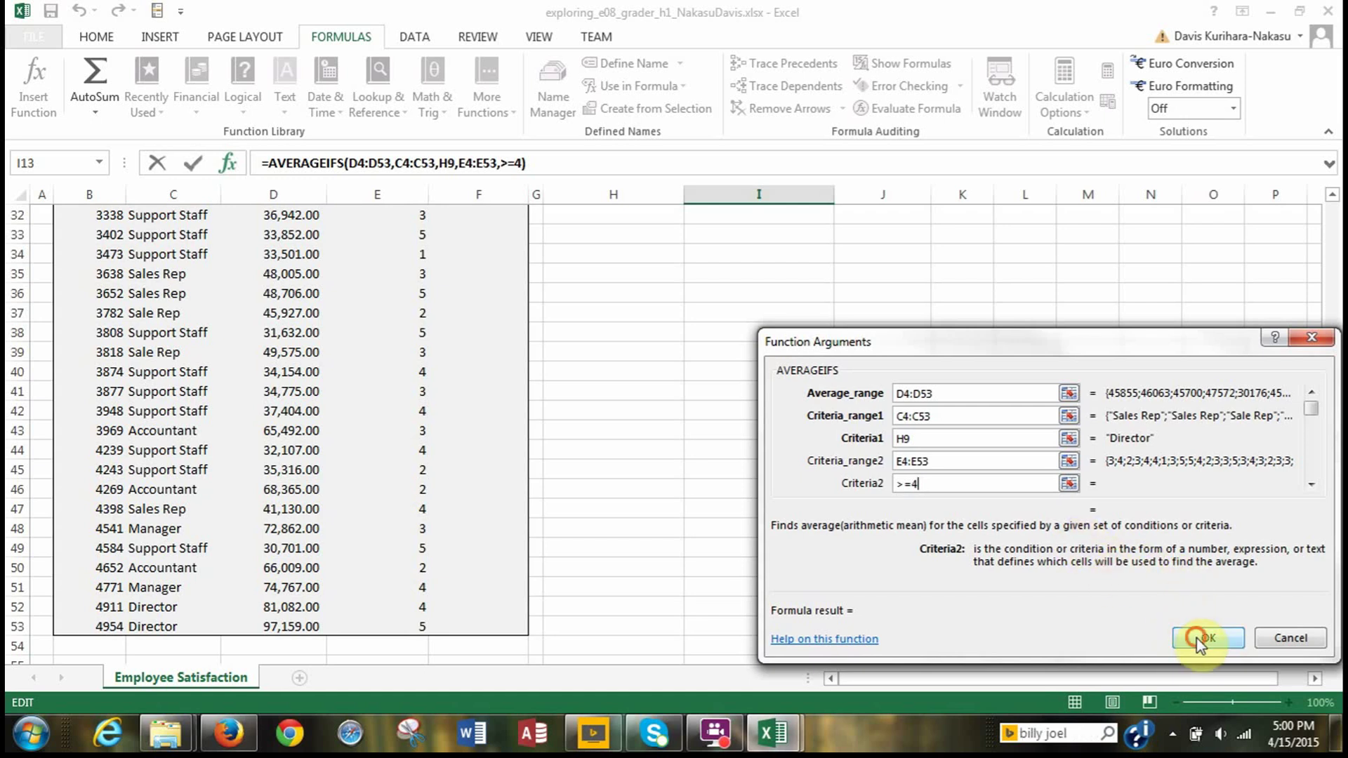
{"action": "scroll", "coordinate": [1194, 635], "scroll_direction": "up", "scroll_amount": 9}
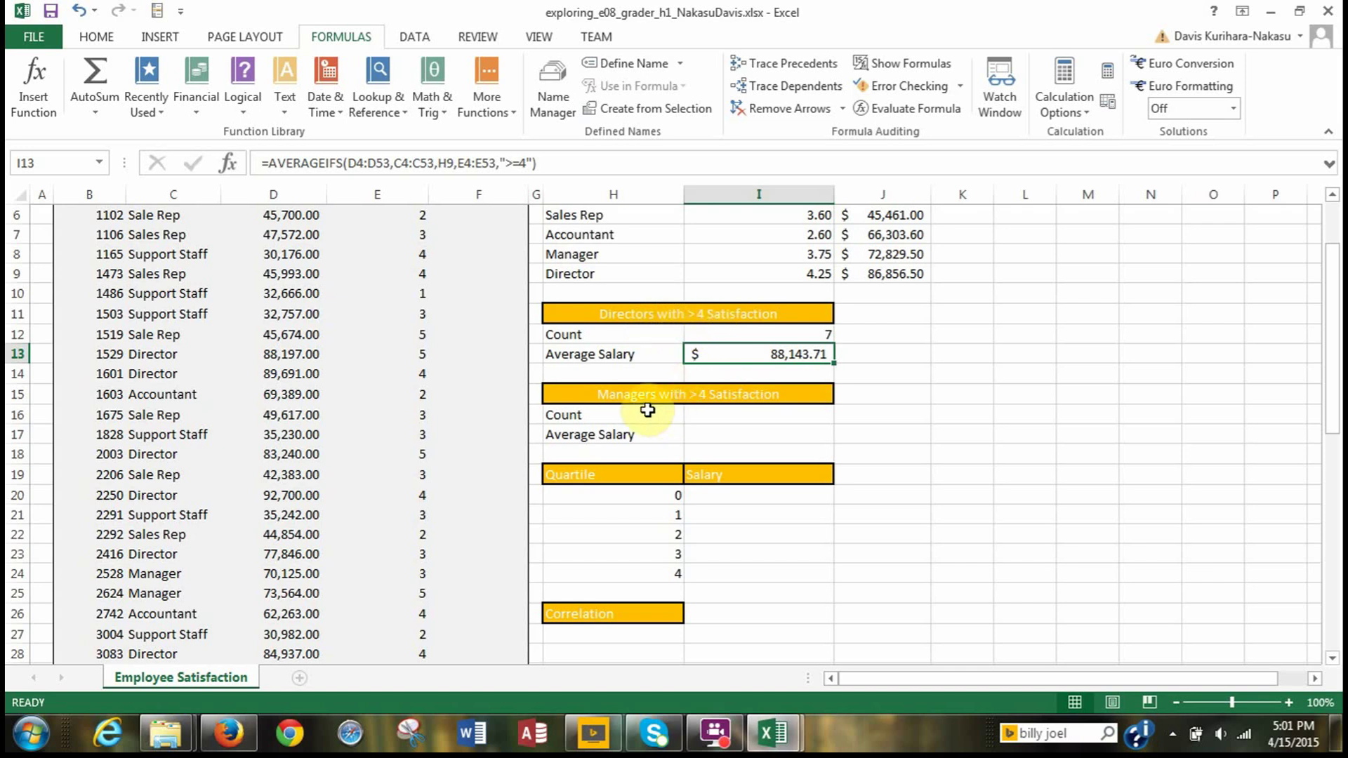
{"action": "scroll", "coordinate": [801, 407], "scroll_direction": "up", "scroll_amount": 2}
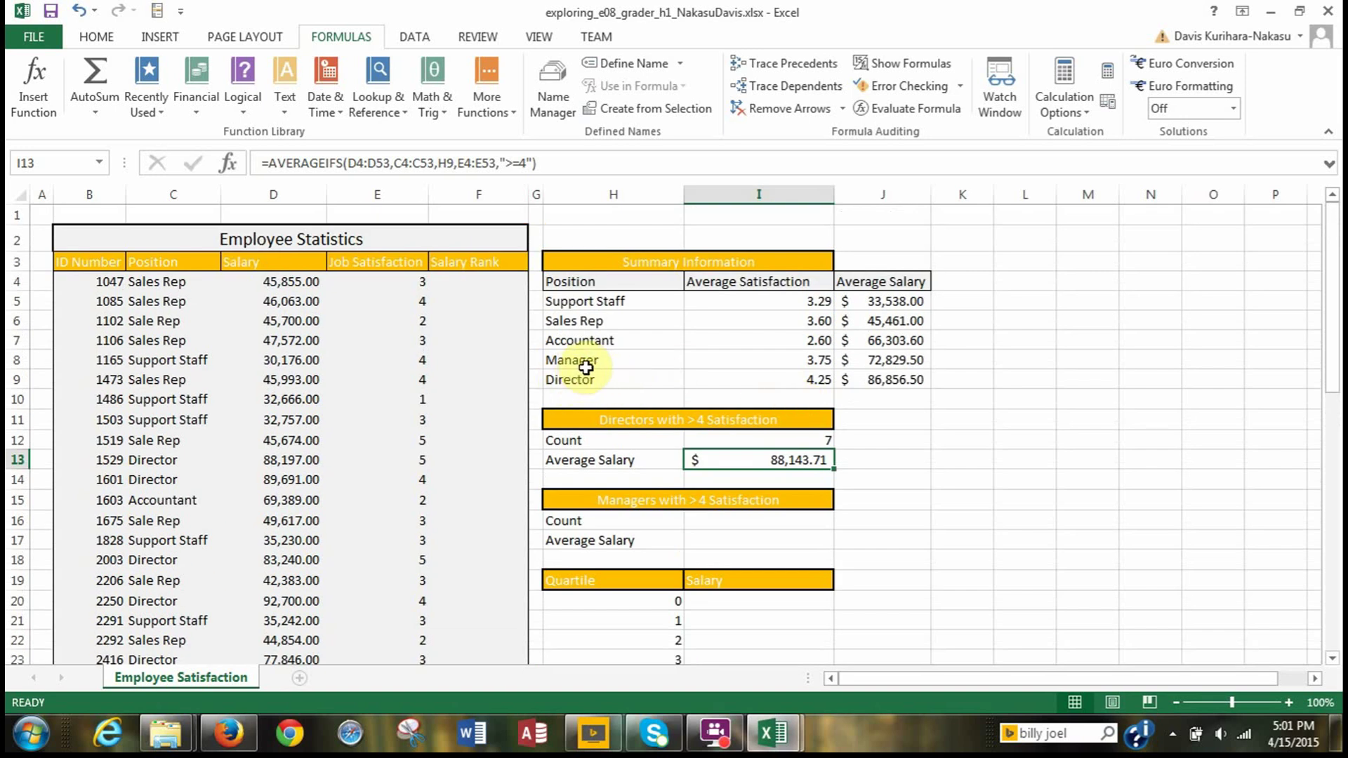
{"action": "scroll", "coordinate": [612, 428], "scroll_direction": "down", "scroll_amount": 2}
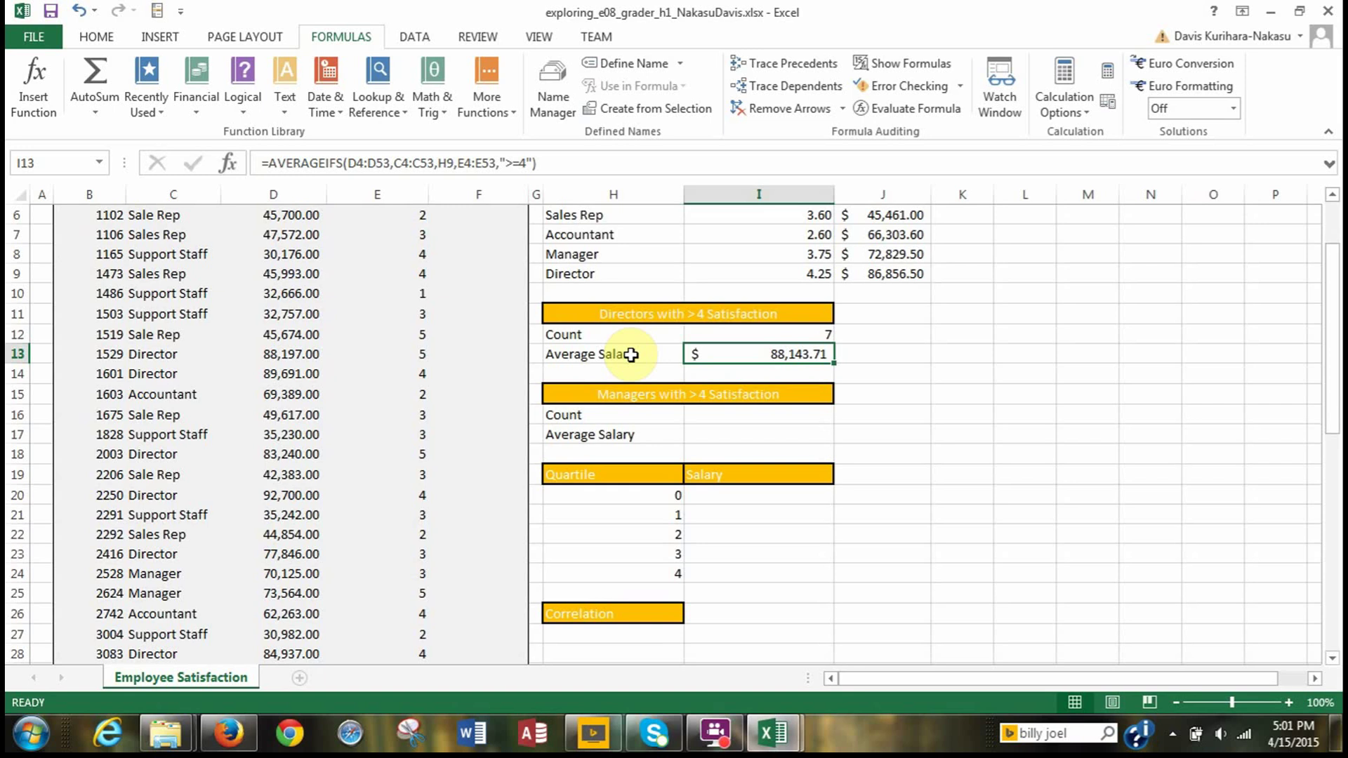
{"action": "left_click", "coordinate": [703, 418]}
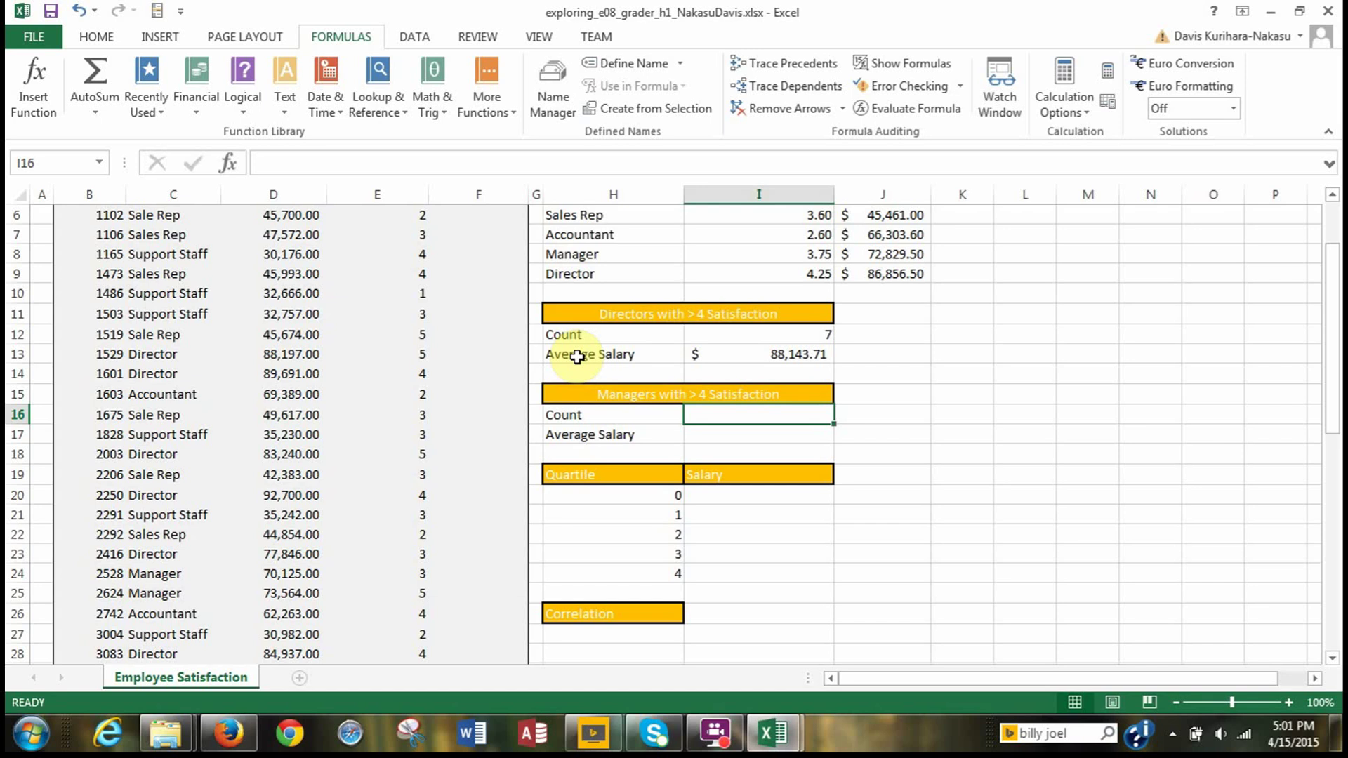
Insert a COUNTIFS in I16 with criteria range C4:C53 and criterion H8 (Manager)
{"action": "left_click", "coordinate": [34, 93]}
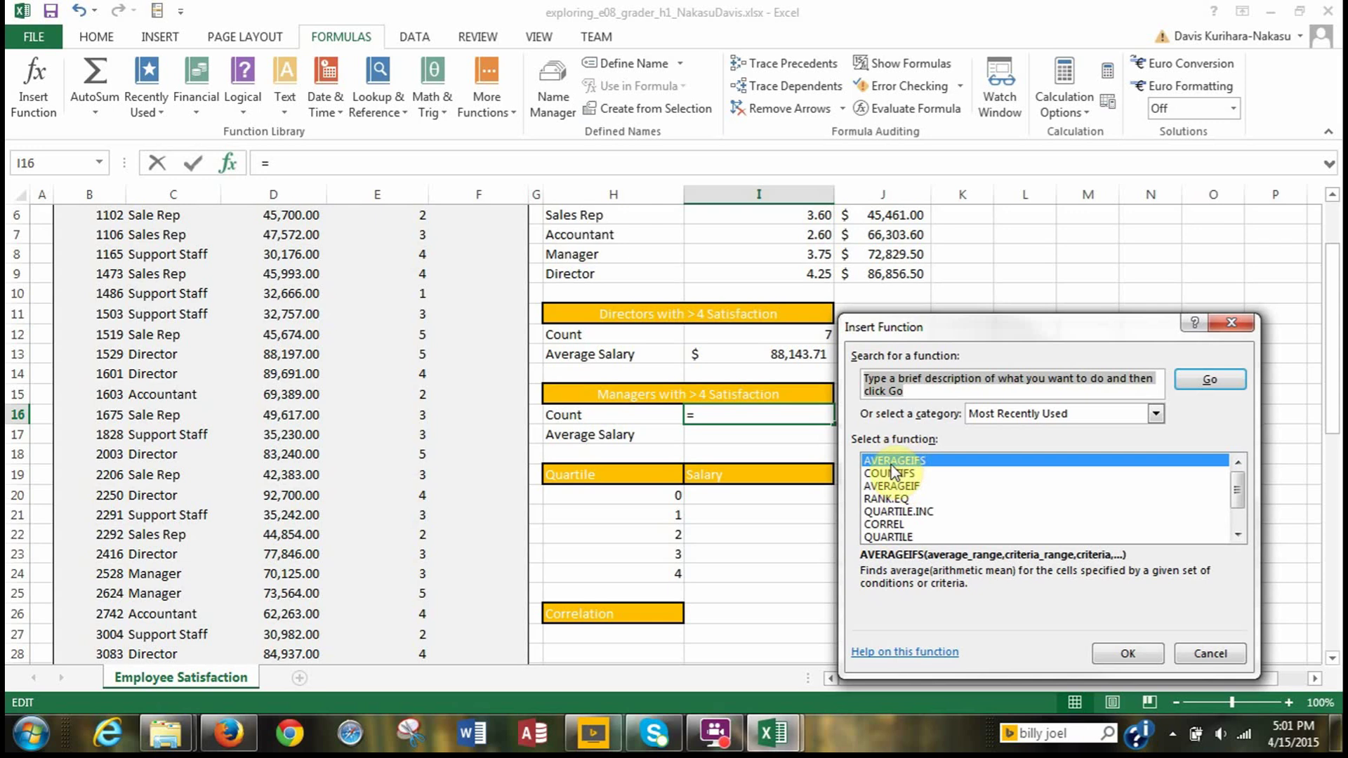
{"action": "left_click", "coordinate": [889, 474]}
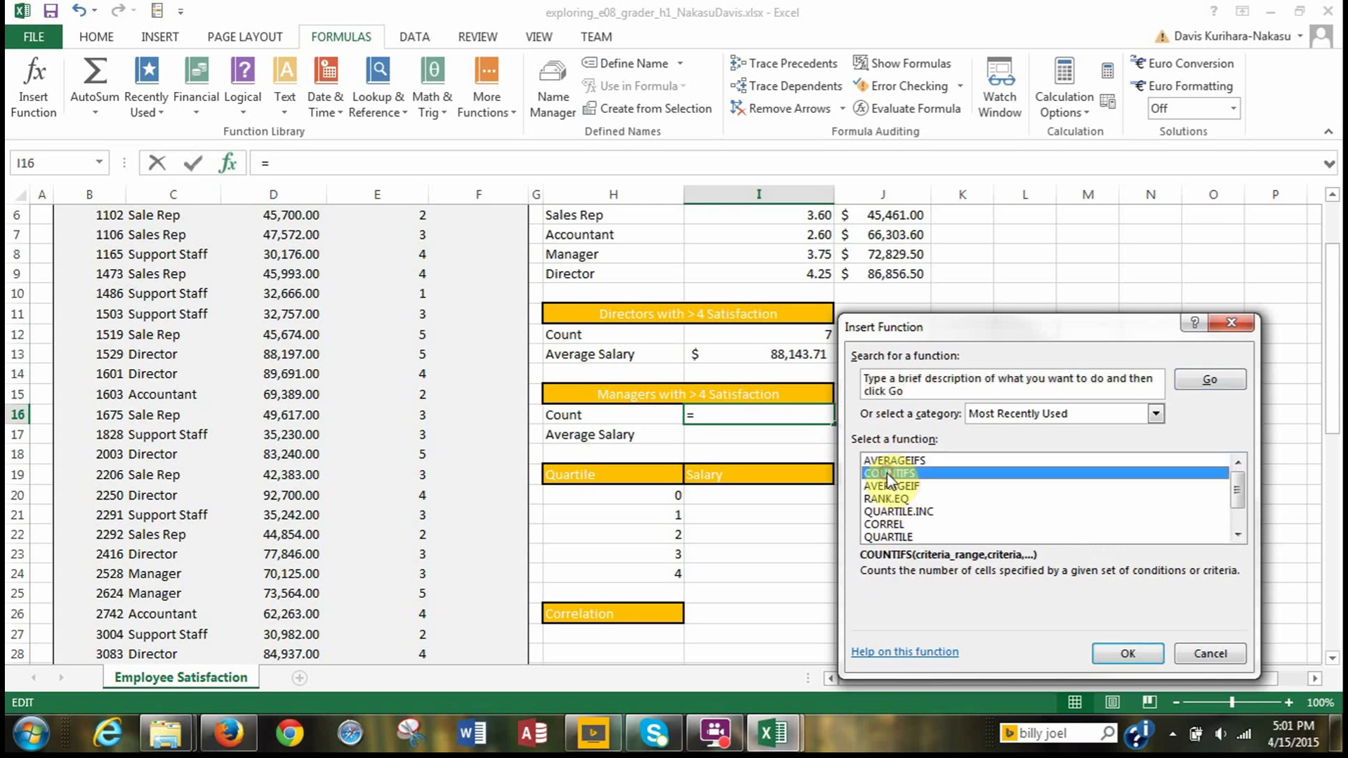
{"action": "left_click", "coordinate": [1112, 656]}
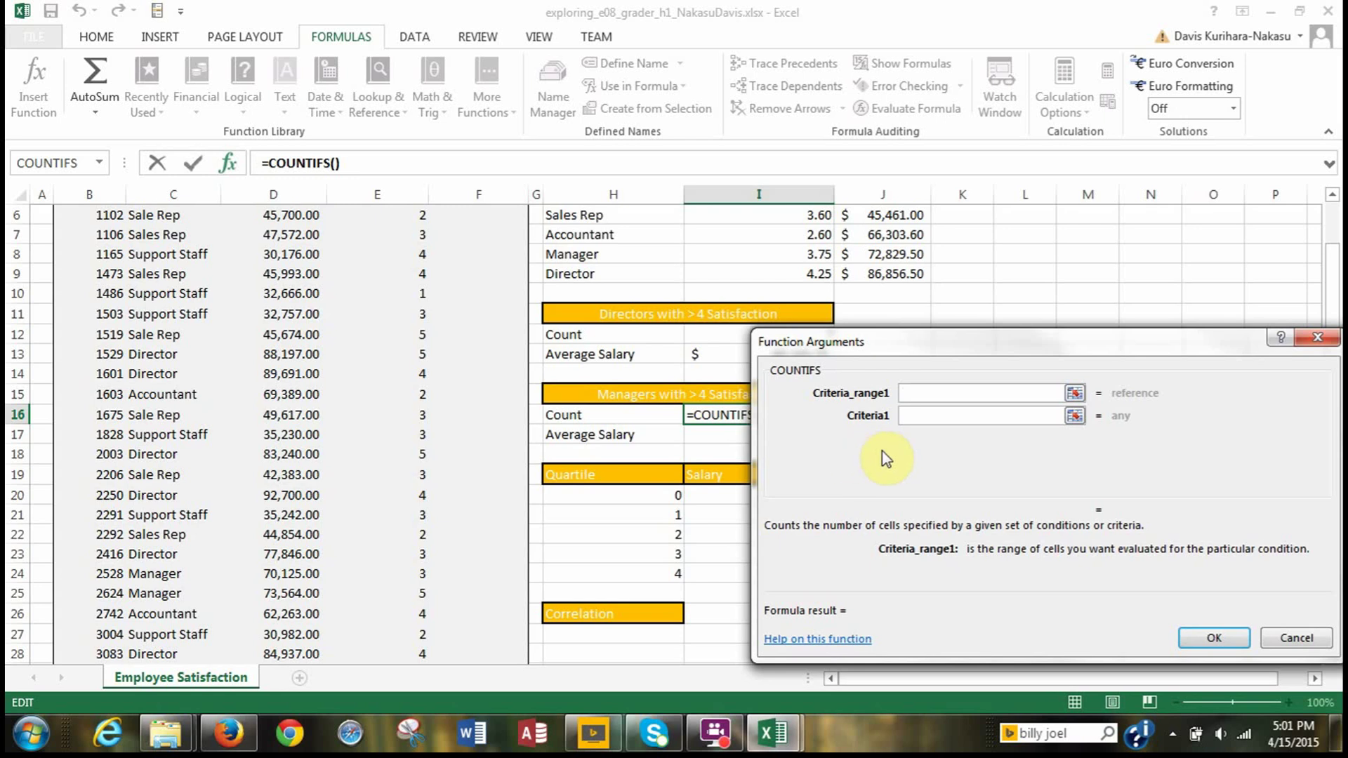
{"action": "scroll", "coordinate": [176, 302], "scroll_direction": "up", "scroll_amount": 2}
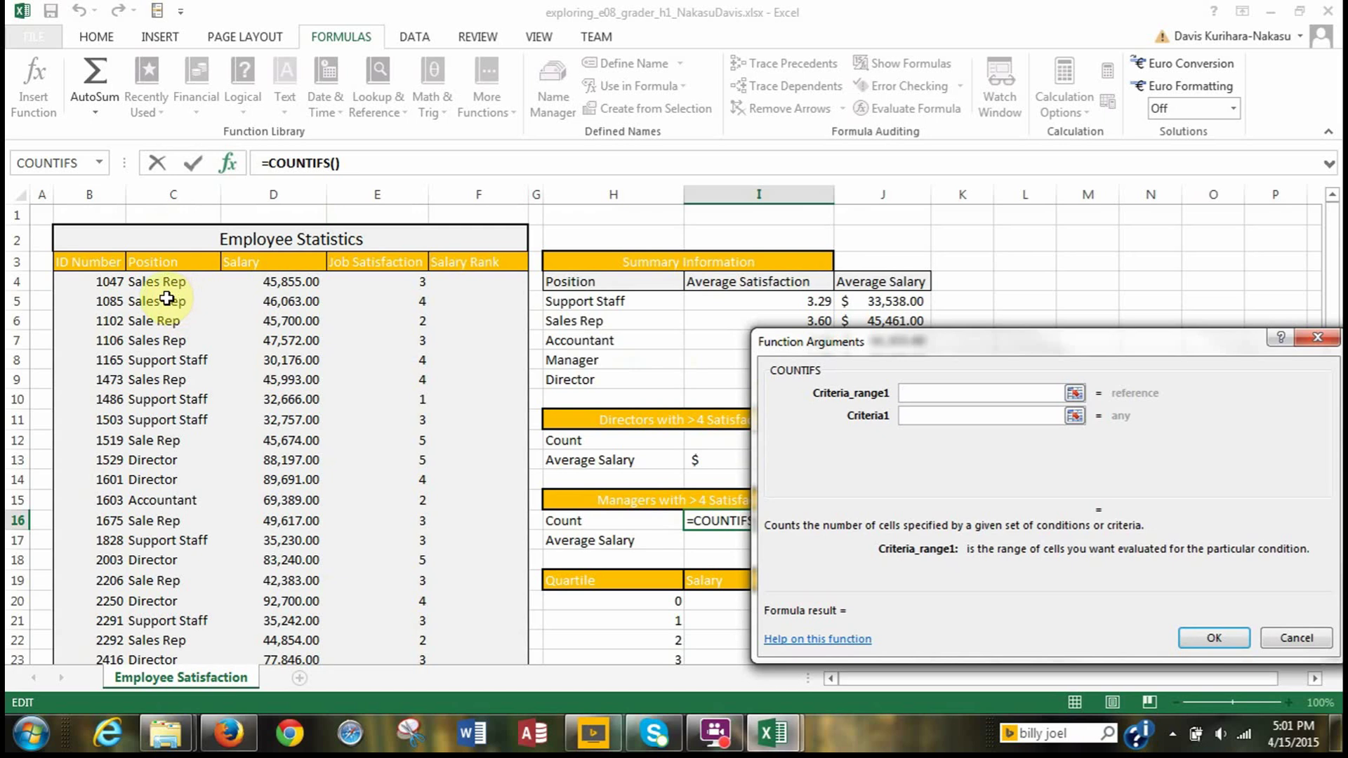
{"action": "left_click_drag", "start_coordinate": [166, 282], "coordinate": [151, 645]}
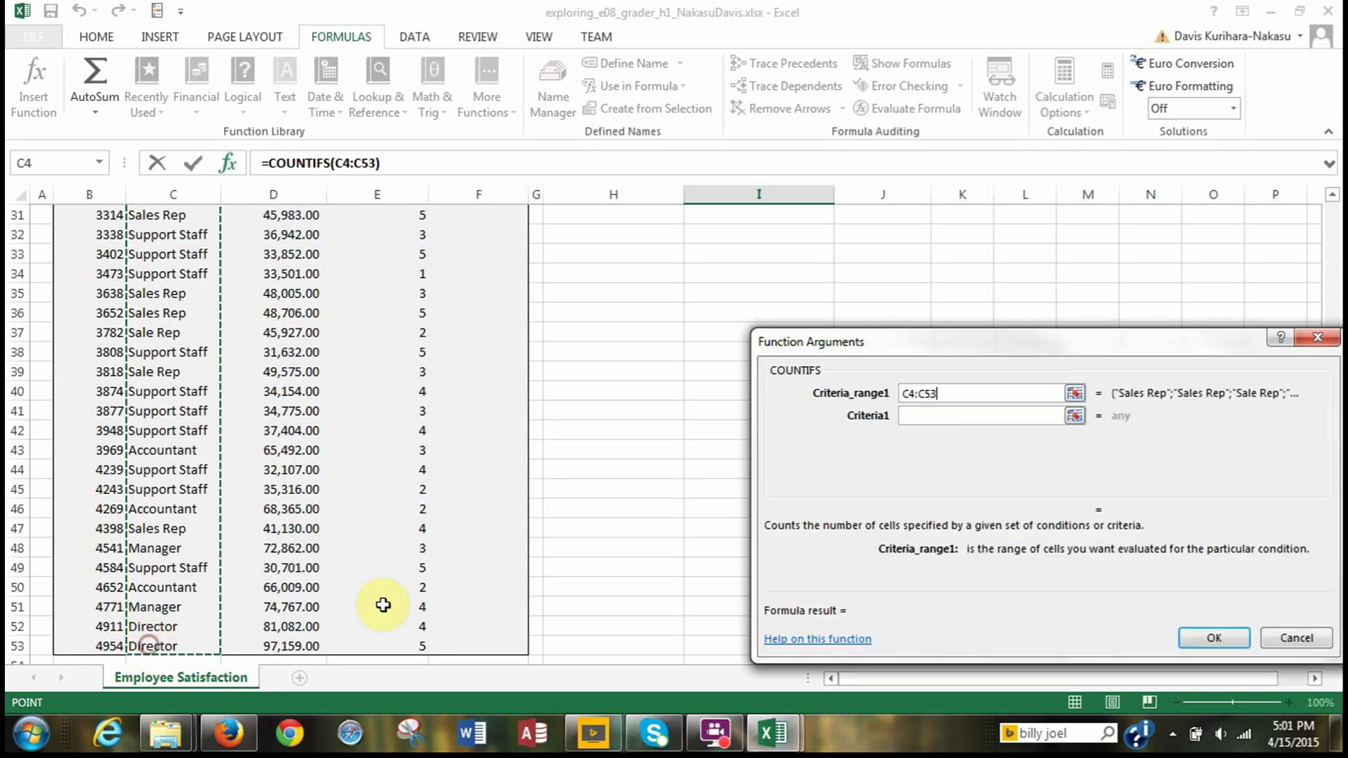
{"action": "left_click", "coordinate": [910, 418]}
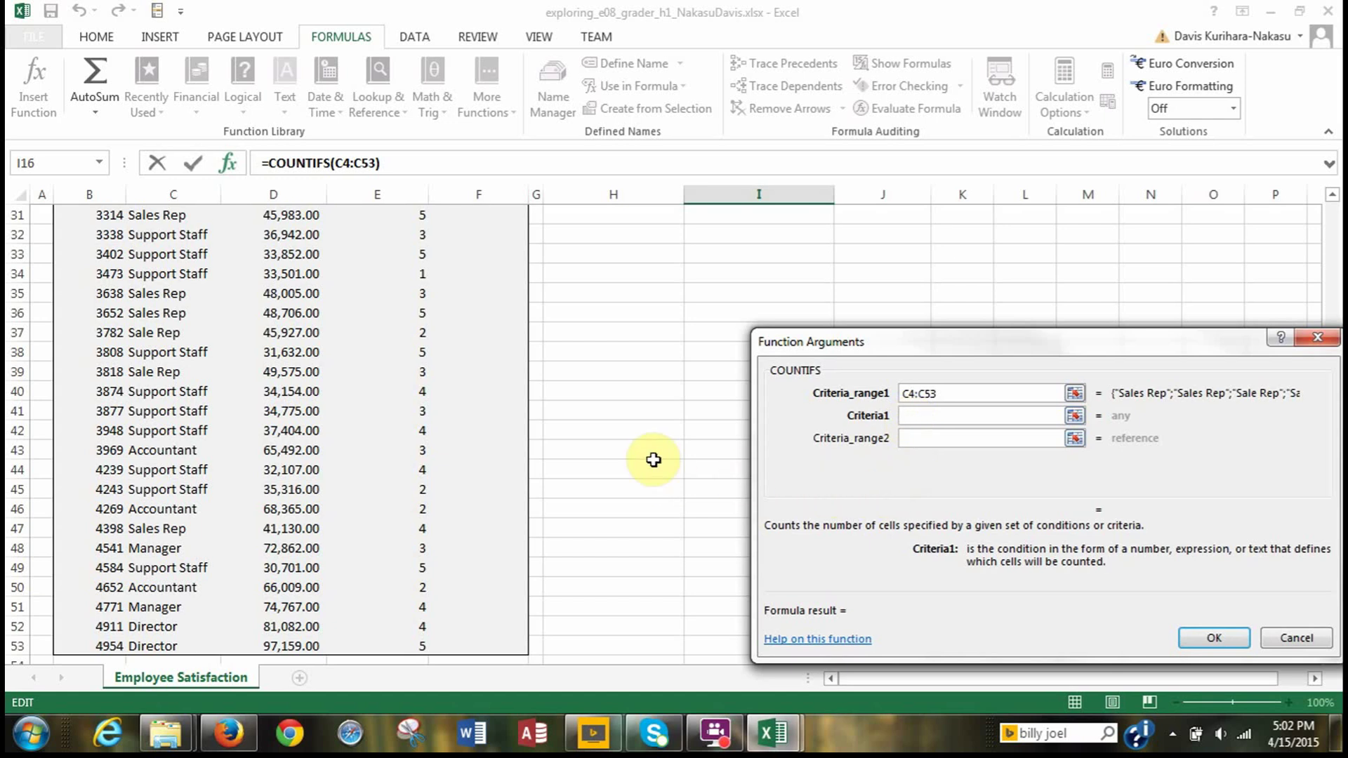
{"action": "scroll", "coordinate": [653, 460], "scroll_direction": "up", "scroll_amount": 2}
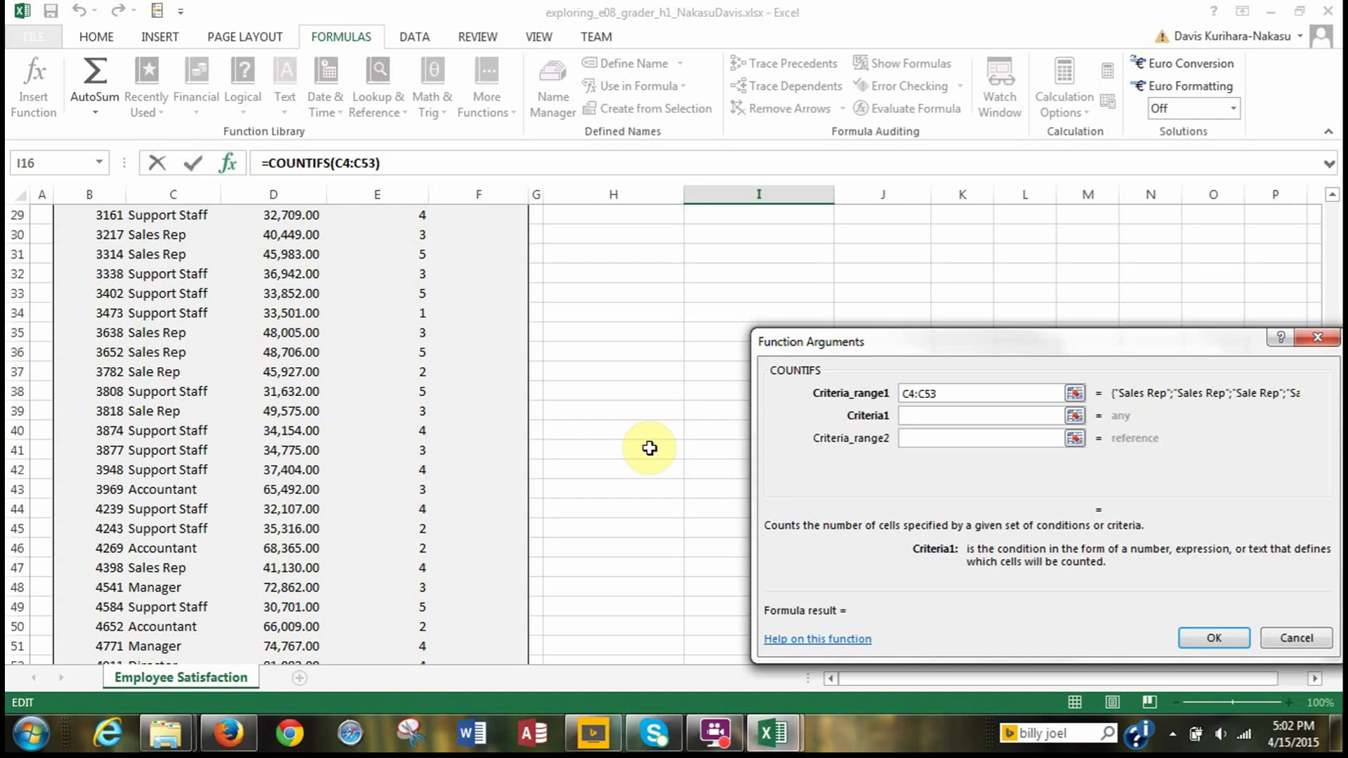
{"action": "scroll", "coordinate": [650, 448], "scroll_direction": "up", "scroll_amount": 6}
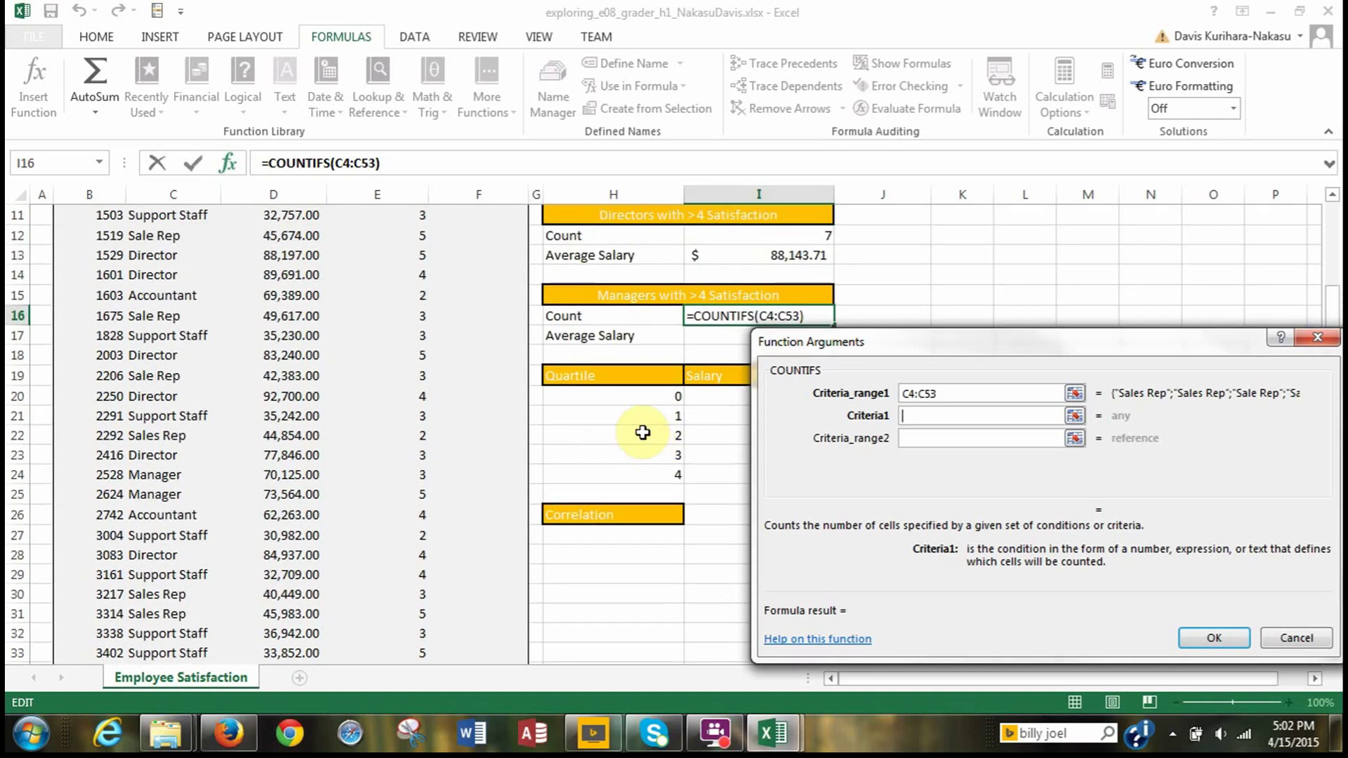
{"action": "scroll", "coordinate": [643, 433], "scroll_direction": "up", "scroll_amount": 1}
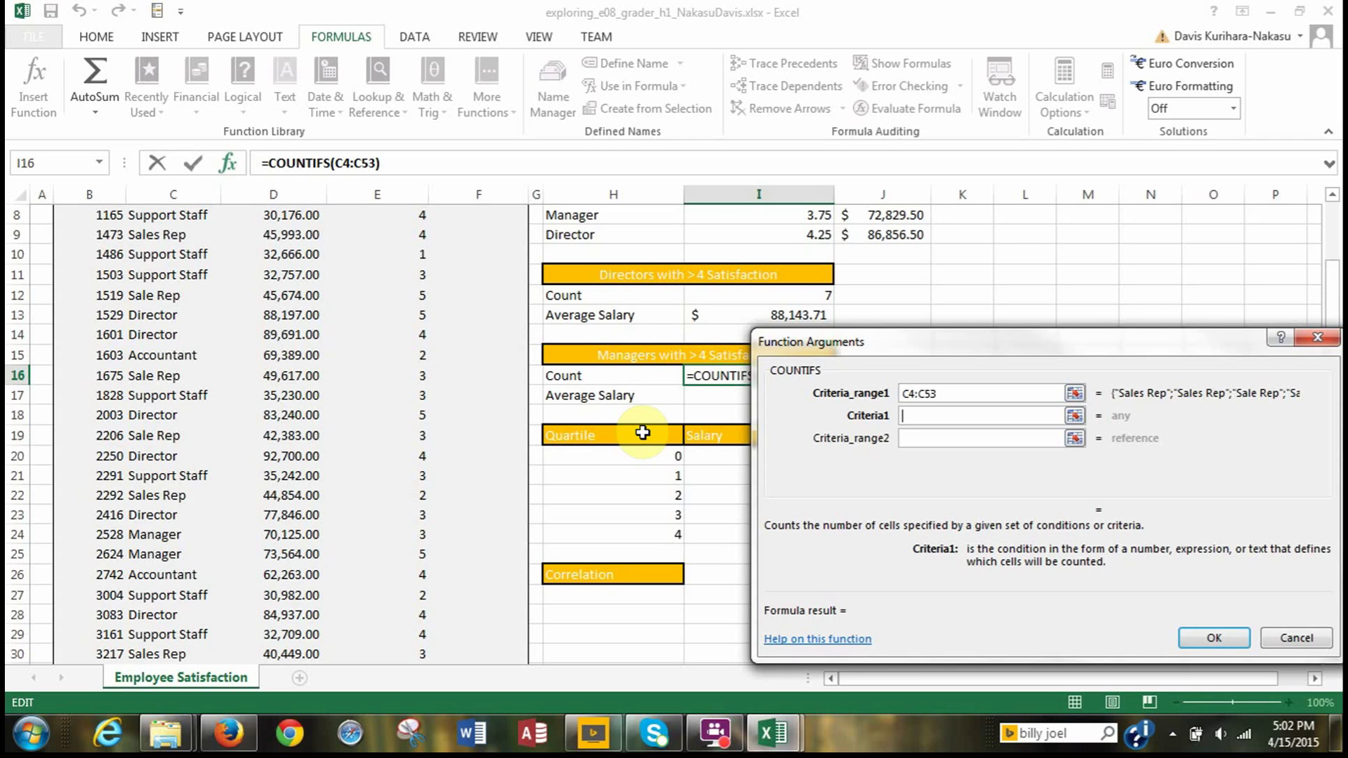
{"action": "scroll", "coordinate": [586, 382], "scroll_direction": "up", "scroll_amount": 1}
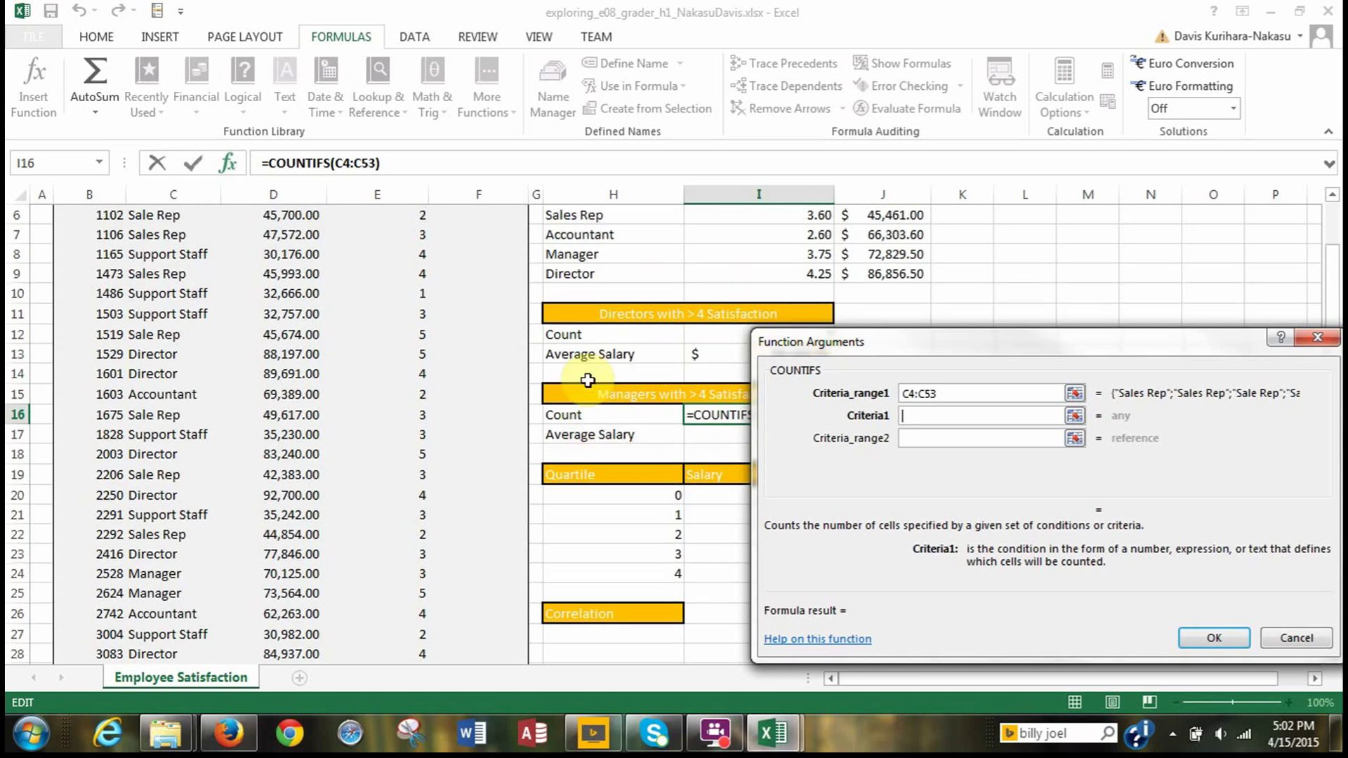
{"action": "left_click", "coordinate": [570, 259]}
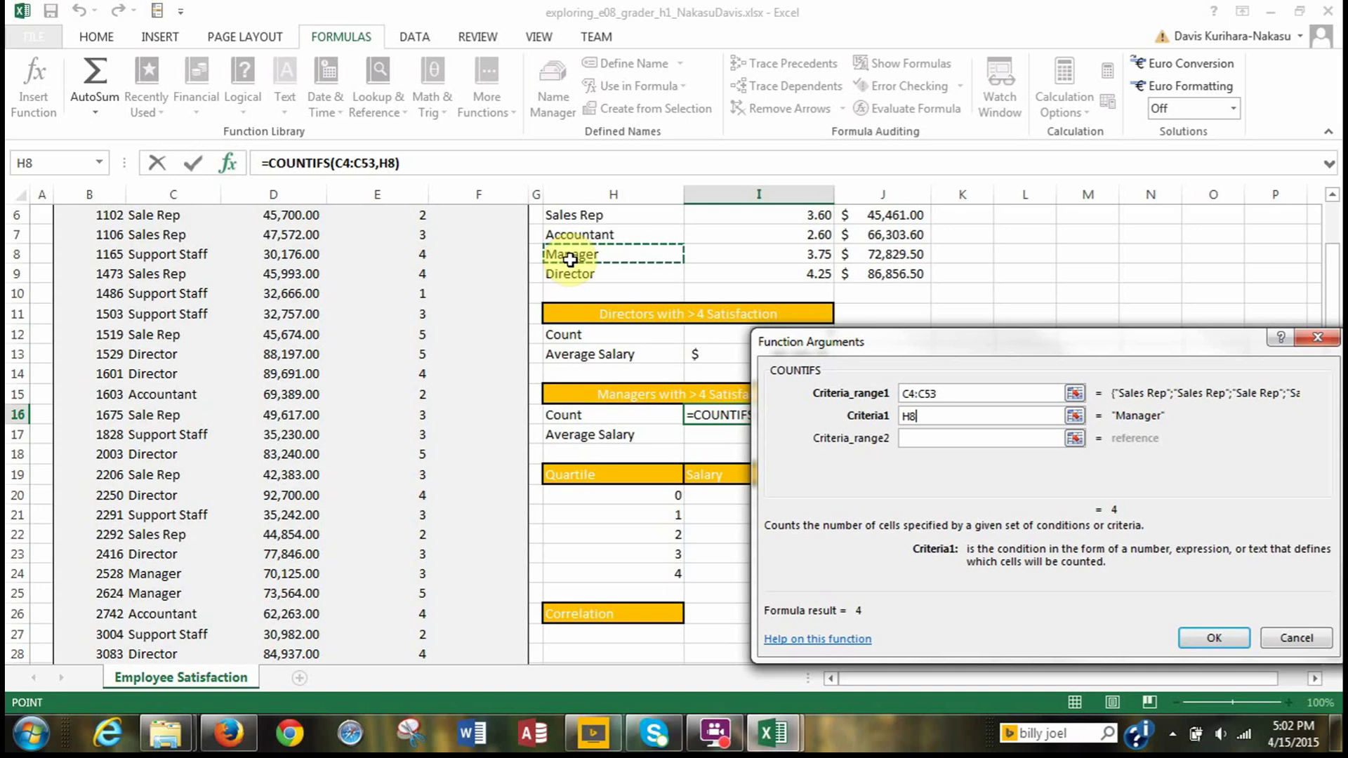
Add Job Satisfaction E4:E53 as the second criteria range with the condition >=4
{"action": "left_click", "coordinate": [903, 438]}
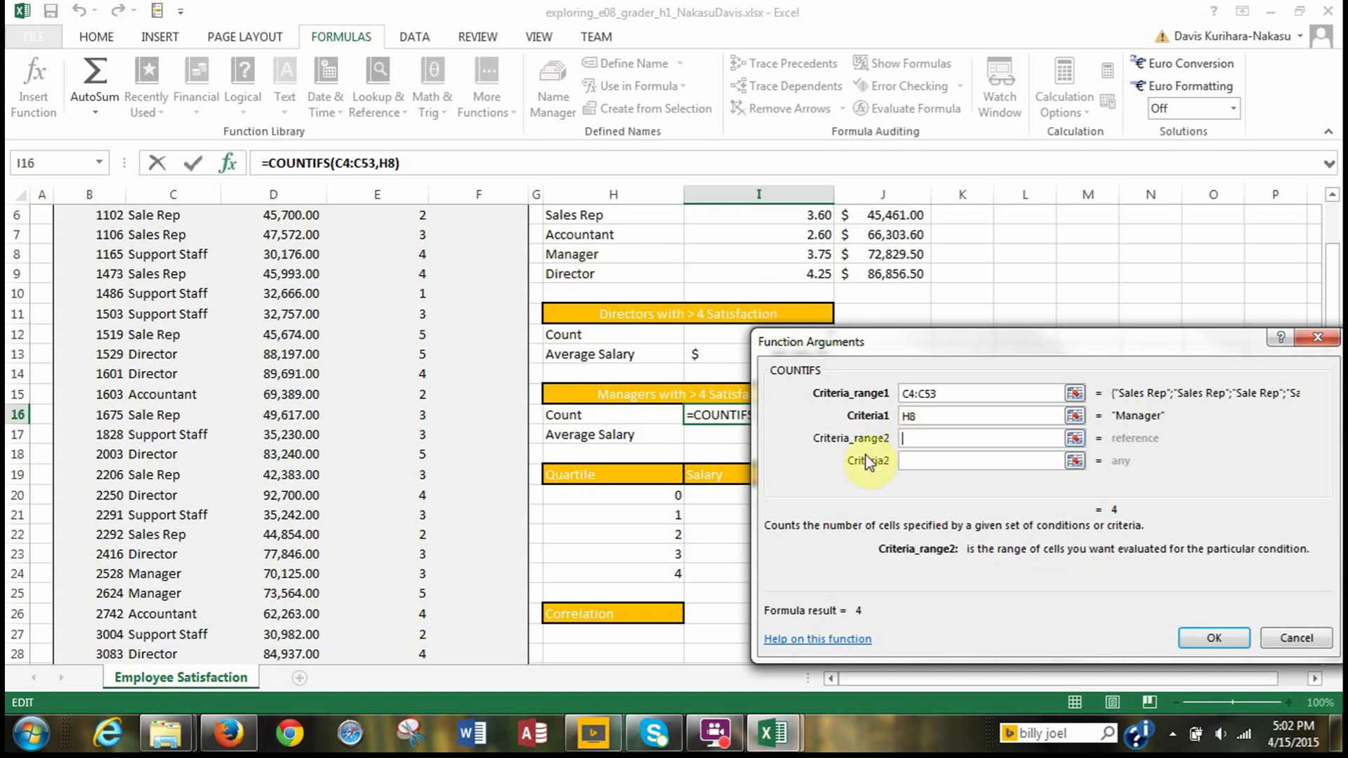
{"action": "scroll", "coordinate": [497, 483], "scroll_direction": "up", "scroll_amount": 2}
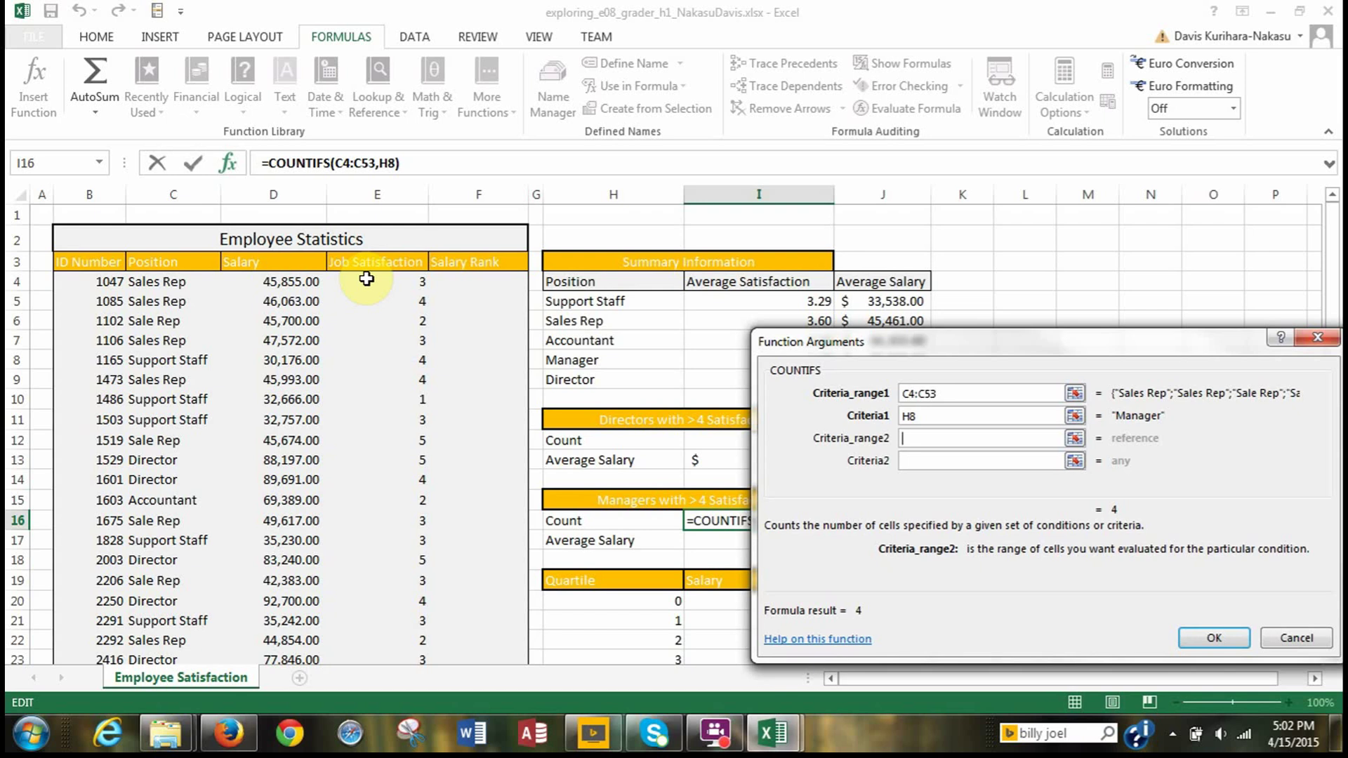
{"action": "left_click_drag", "start_coordinate": [367, 279], "coordinate": [379, 609]}
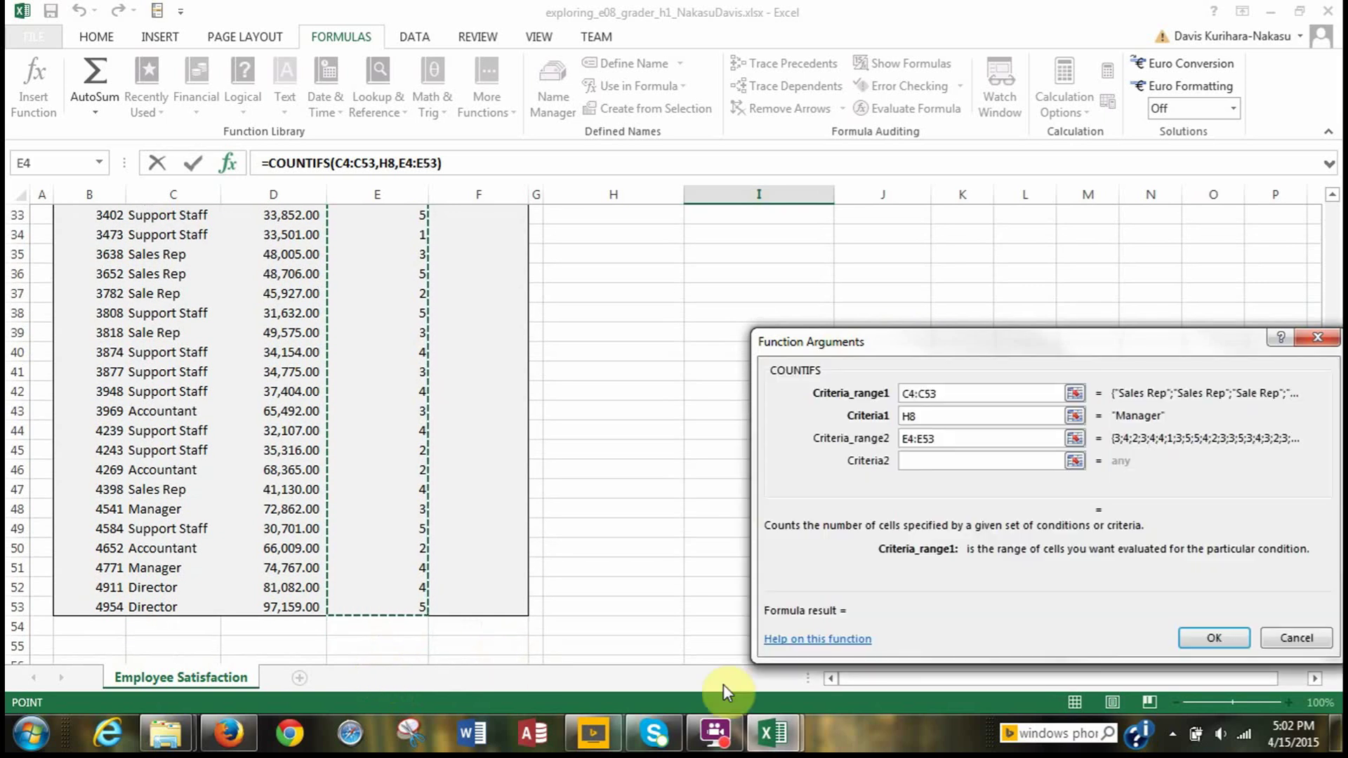
{"action": "left_click", "coordinate": [910, 465]}
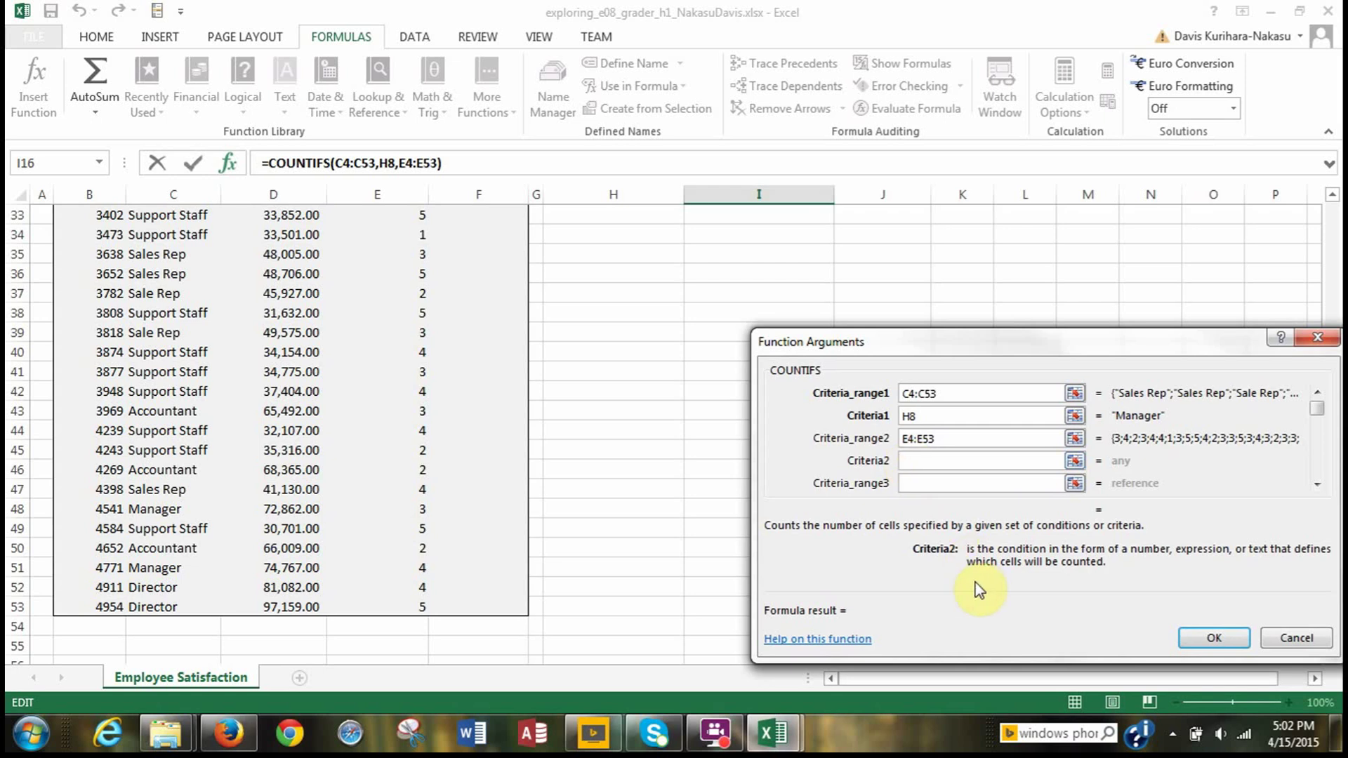
{"action": "scroll", "coordinate": [487, 443], "scroll_direction": "up", "scroll_amount": 3}
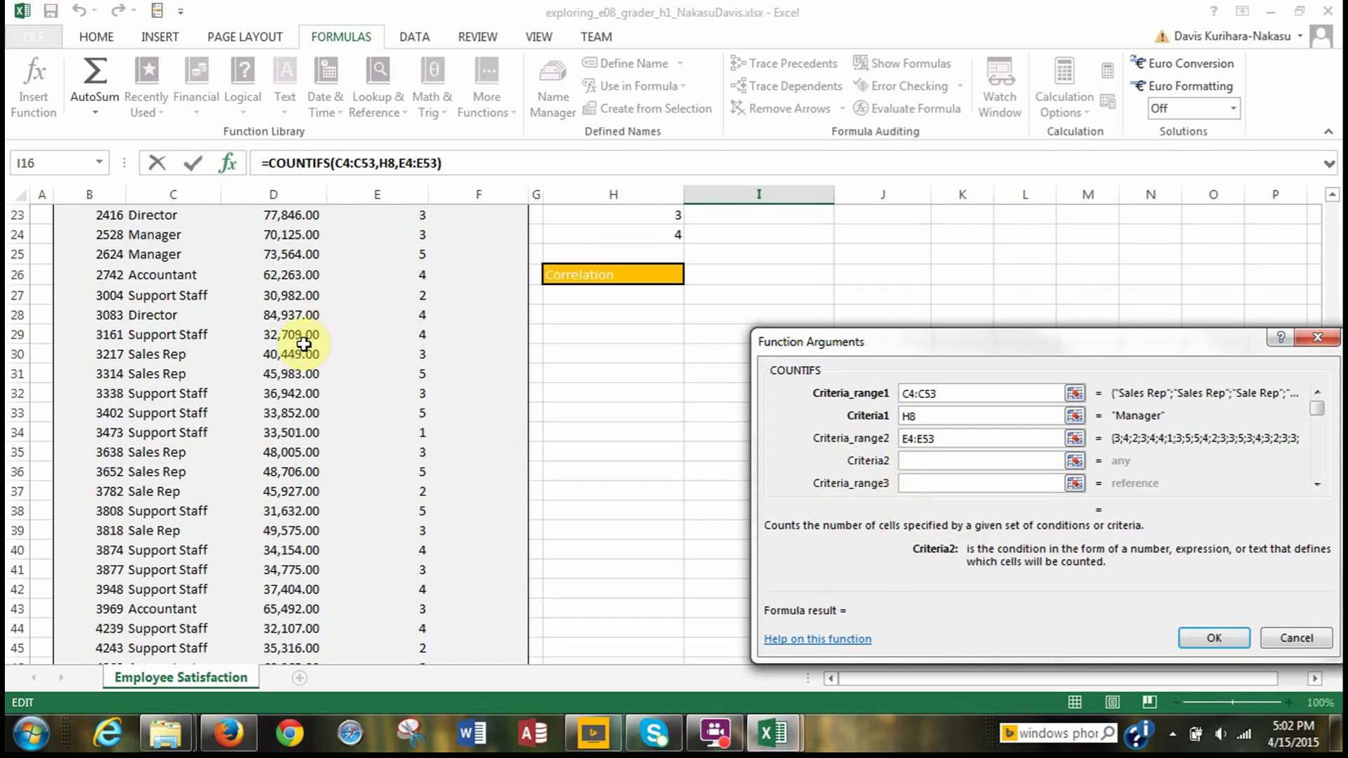
{"action": "scroll", "coordinate": [431, 371], "scroll_direction": "up", "scroll_amount": 6}
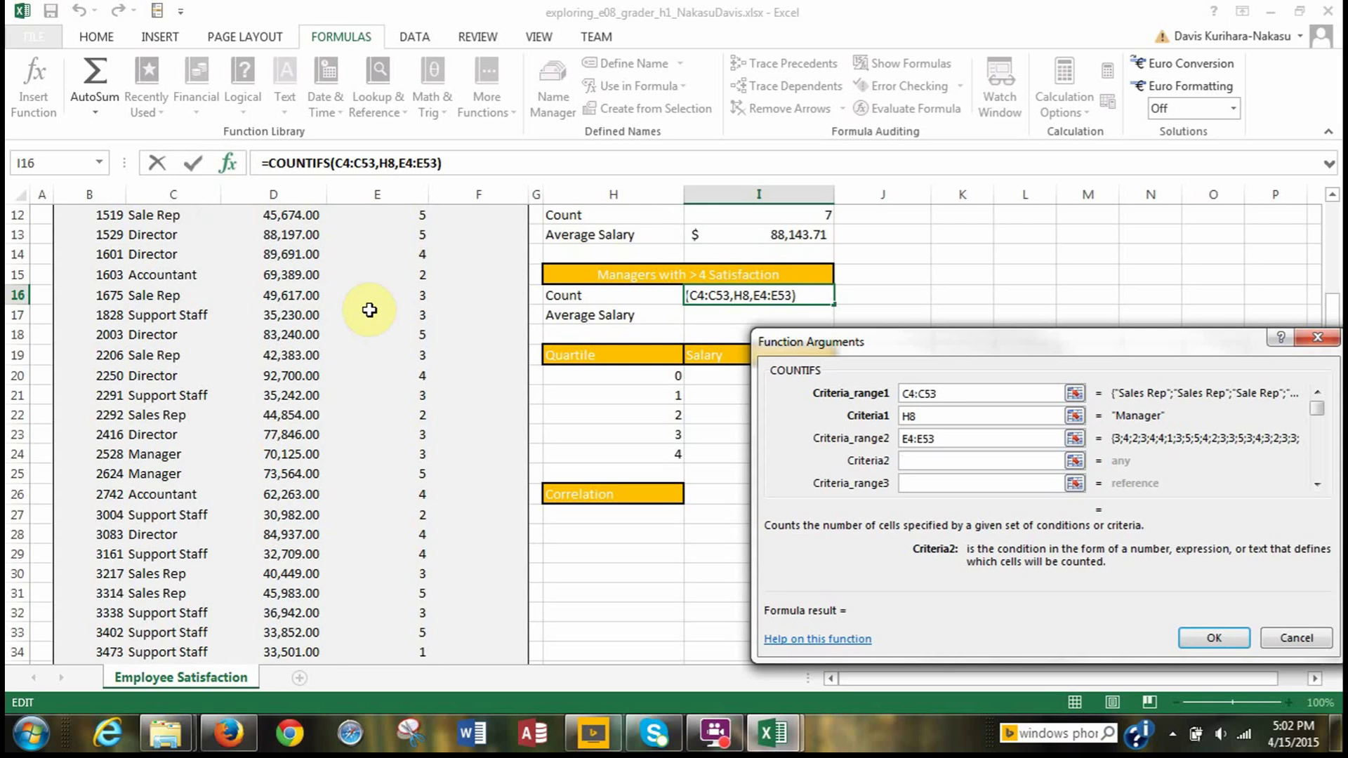
{"action": "scroll", "coordinate": [358, 271], "scroll_direction": "up", "scroll_amount": 1}
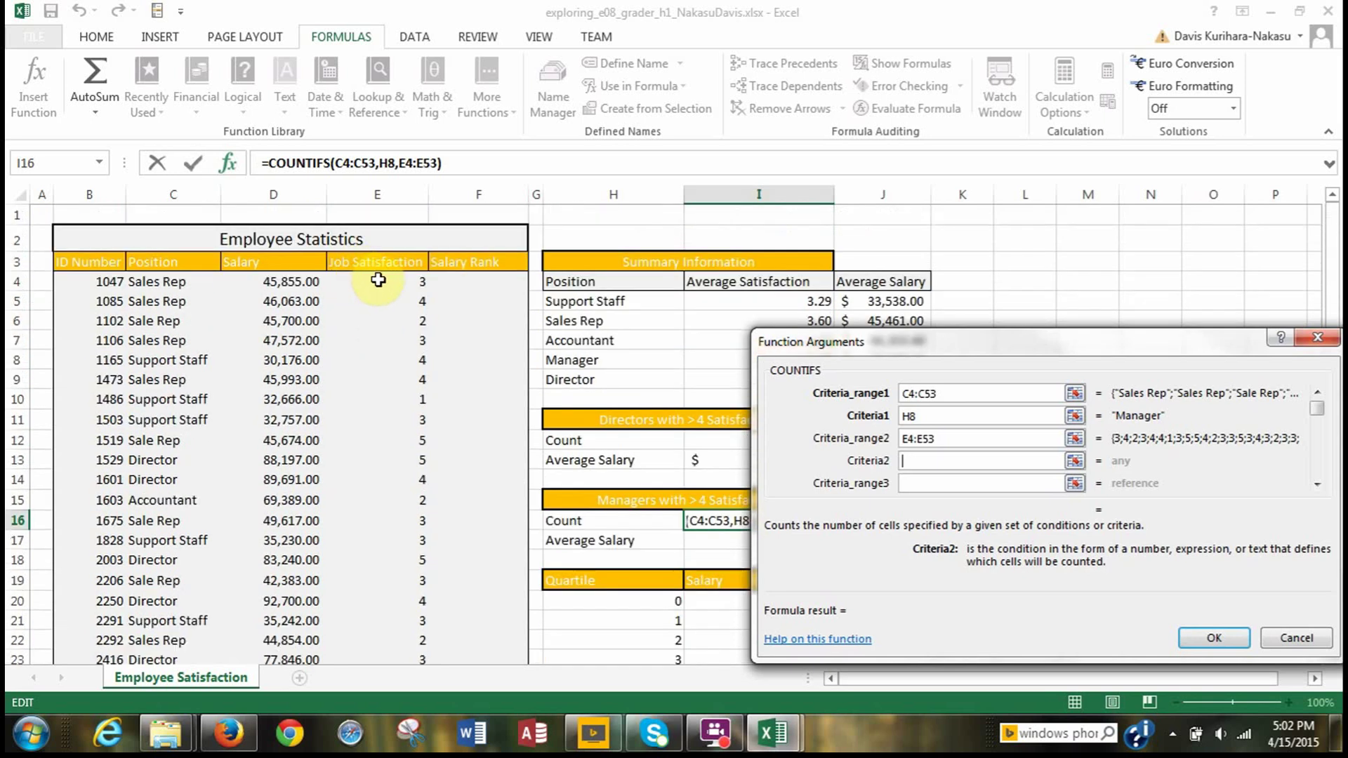
{"action": "scroll", "coordinate": [385, 464], "scroll_direction": "down", "scroll_amount": 13}
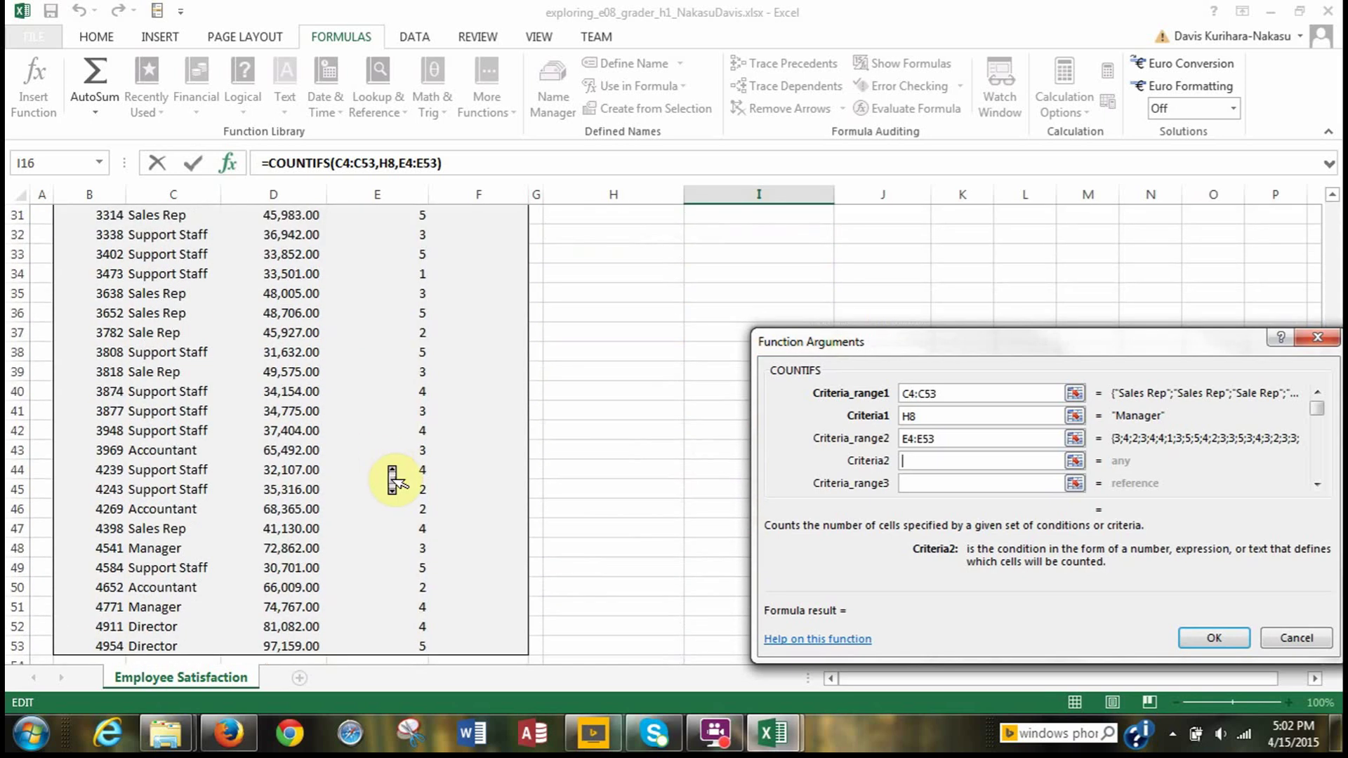
{"action": "scroll", "coordinate": [392, 480], "scroll_direction": "down", "scroll_amount": 1}
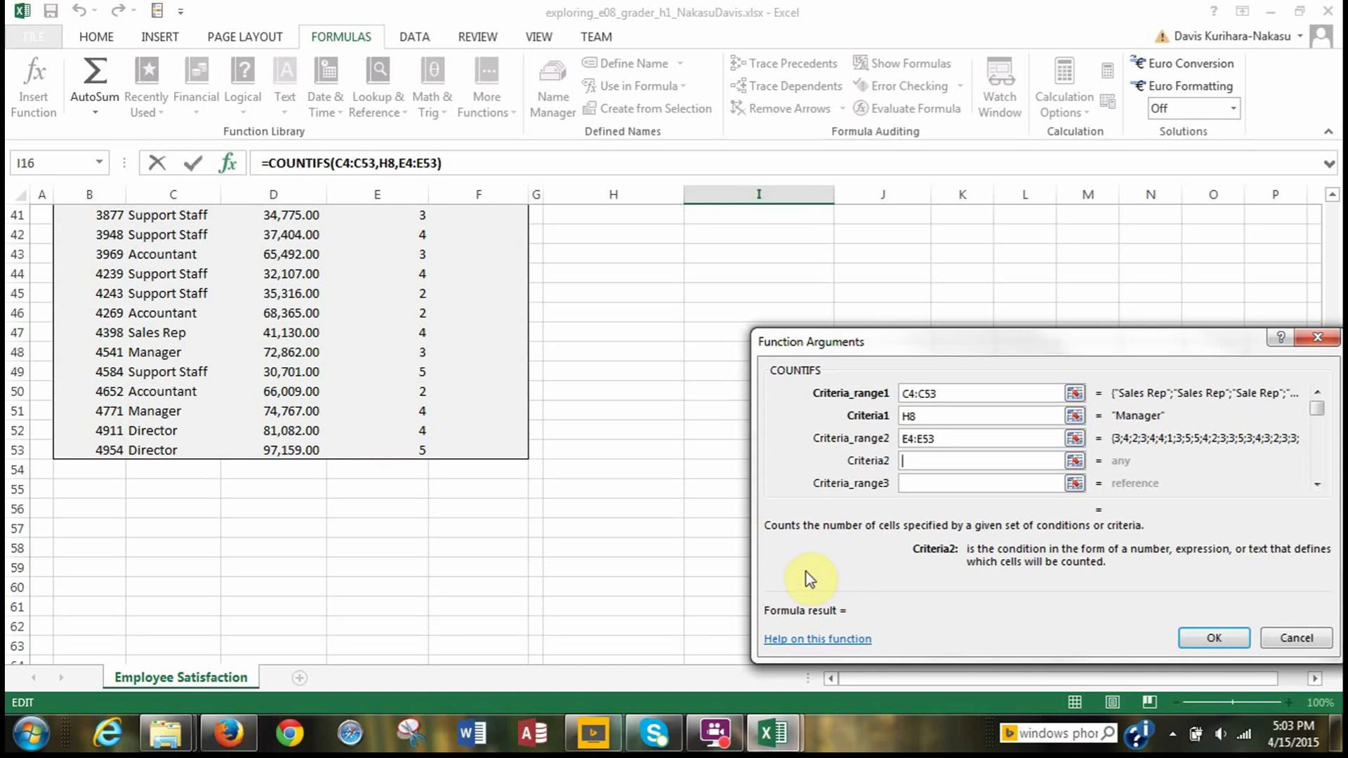
{"action": "type", "text": ">=4"}
Confirm the COUNTIFS so I16 returns 2, then select cell I17
{"action": "left_click", "coordinate": [1193, 638]}
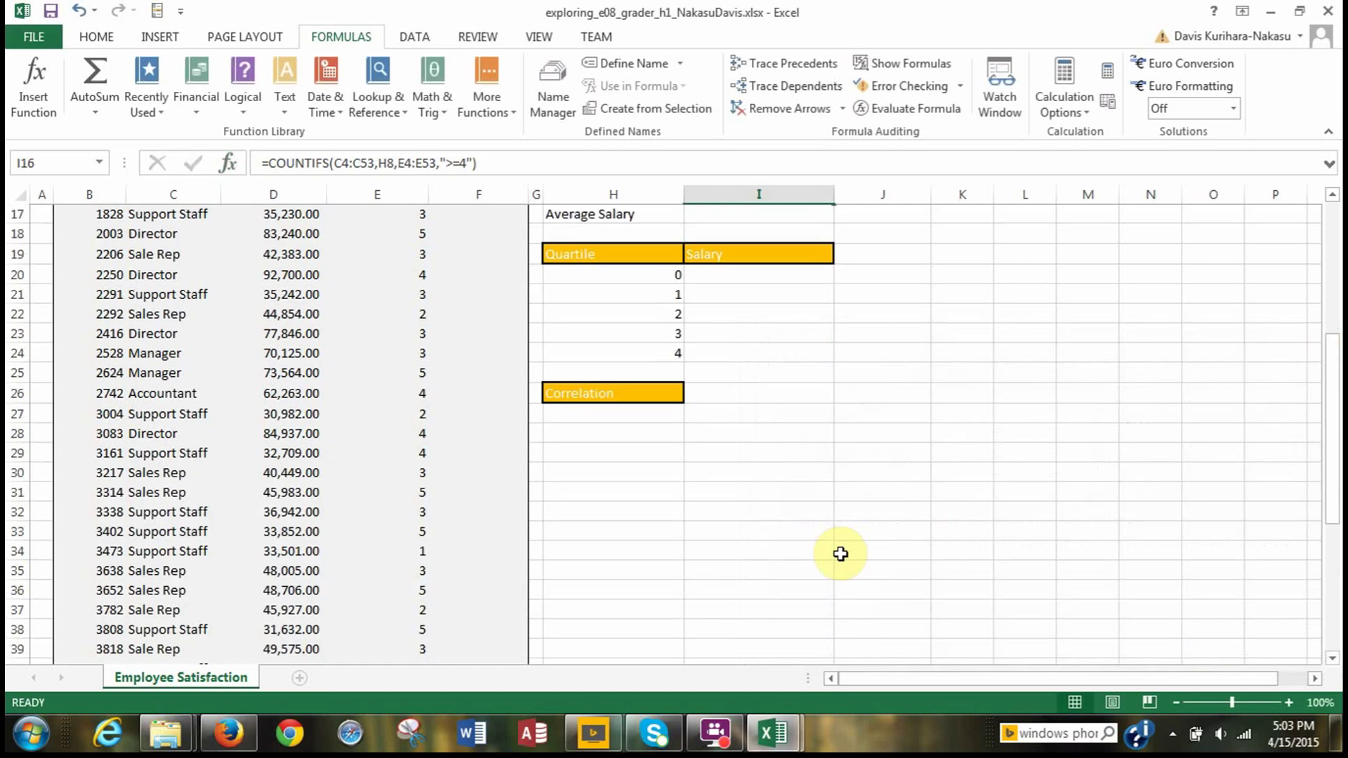
{"action": "scroll", "coordinate": [842, 554], "scroll_direction": "up", "scroll_amount": 2}
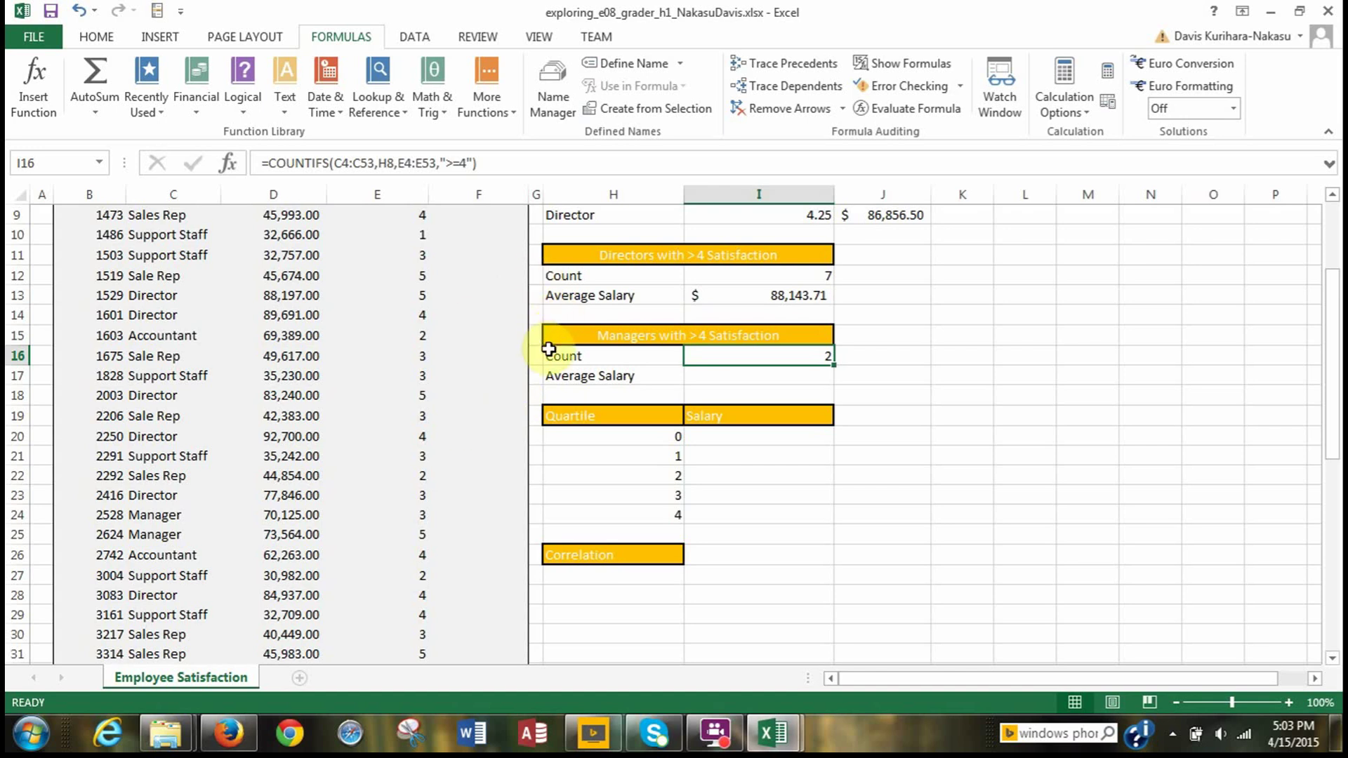
{"action": "scroll", "coordinate": [386, 382], "scroll_direction": "down", "scroll_amount": 2}
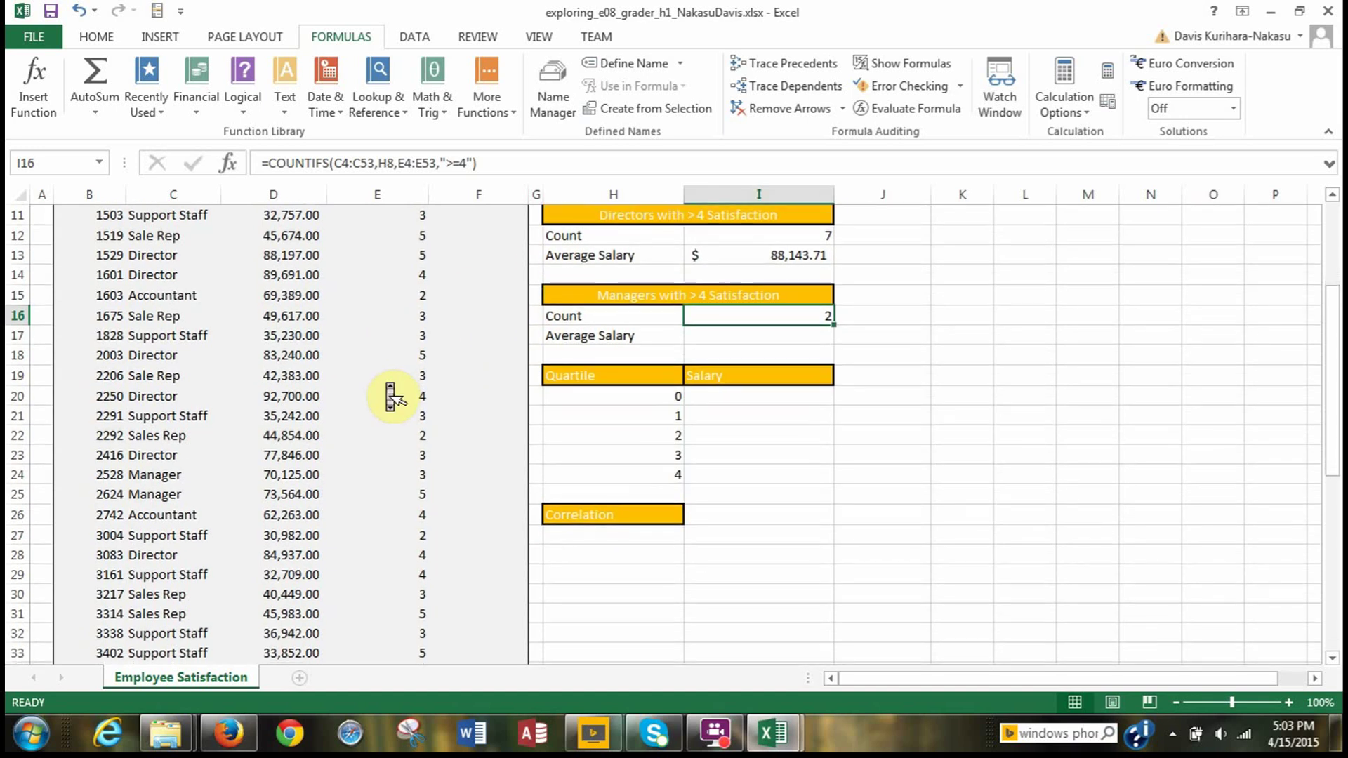
{"action": "scroll", "coordinate": [386, 382], "scroll_direction": "down", "scroll_amount": 2}
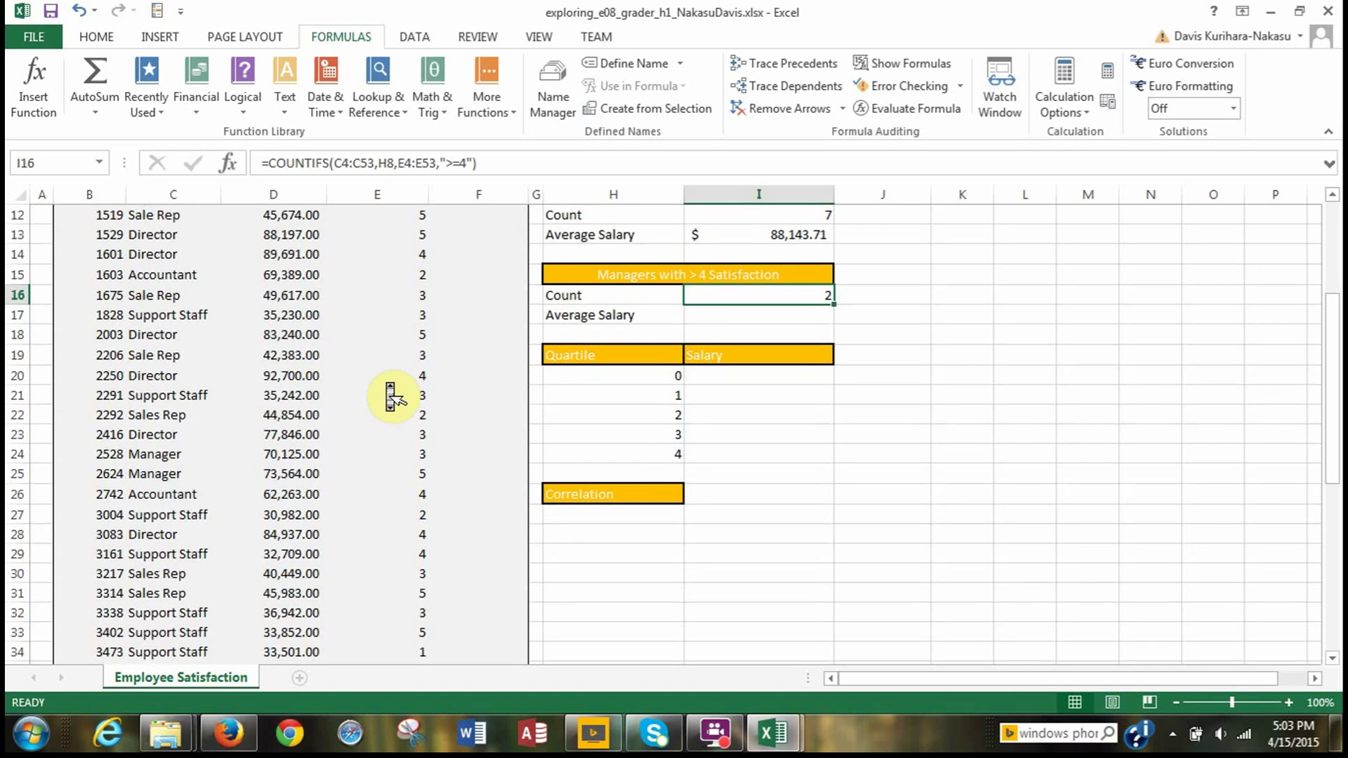
{"action": "scroll", "coordinate": [391, 397], "scroll_direction": "down", "scroll_amount": 8}
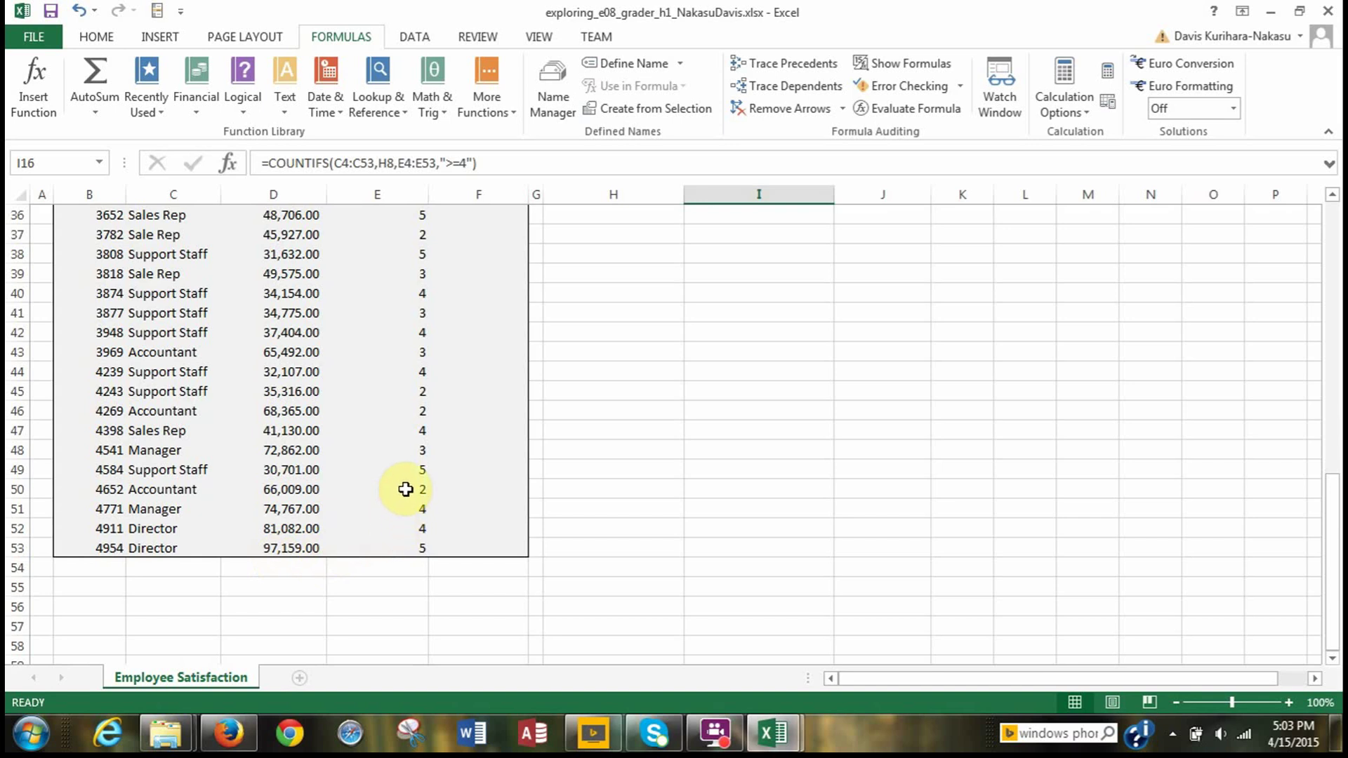
{"action": "scroll", "coordinate": [397, 478], "scroll_direction": "up", "scroll_amount": 1}
{"action": "scroll", "coordinate": [400, 476], "scroll_direction": "up", "scroll_amount": 2}
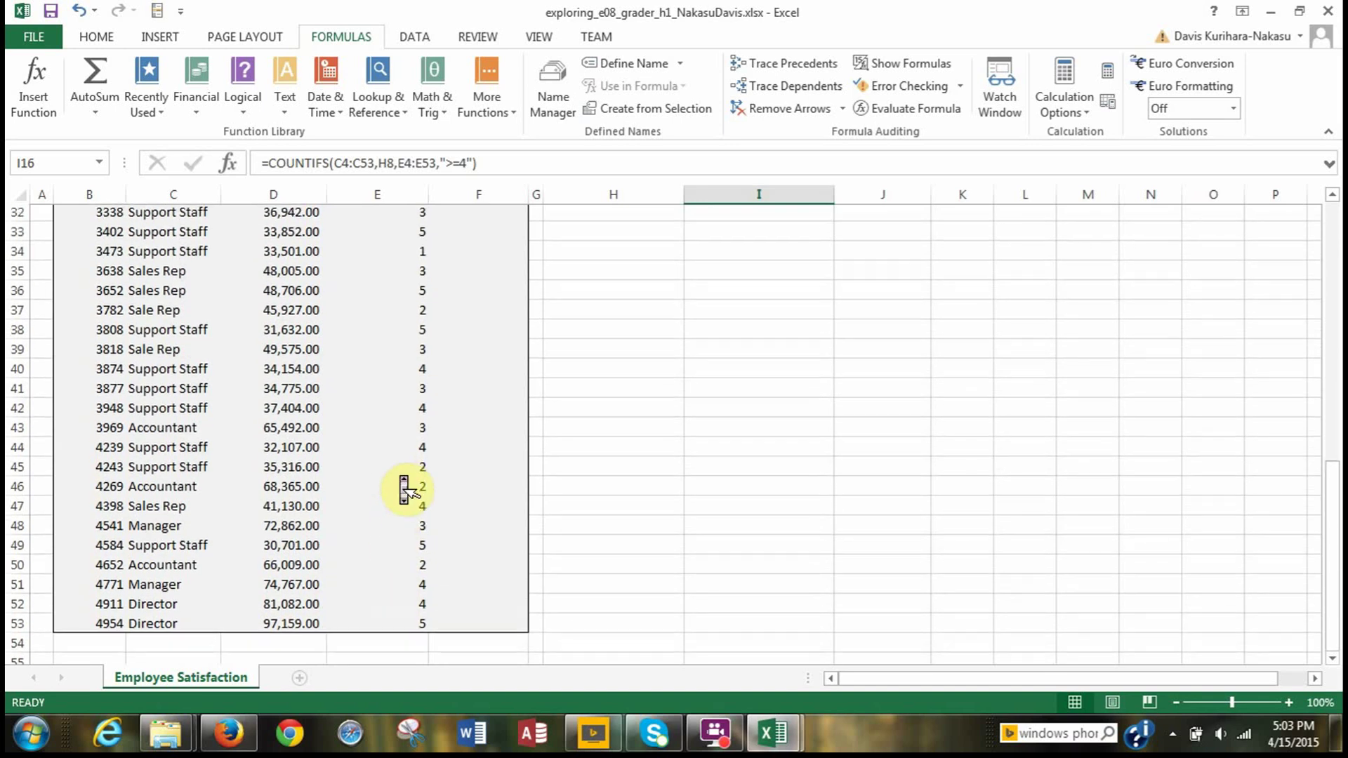
{"action": "scroll", "coordinate": [406, 489], "scroll_direction": "up", "scroll_amount": 2}
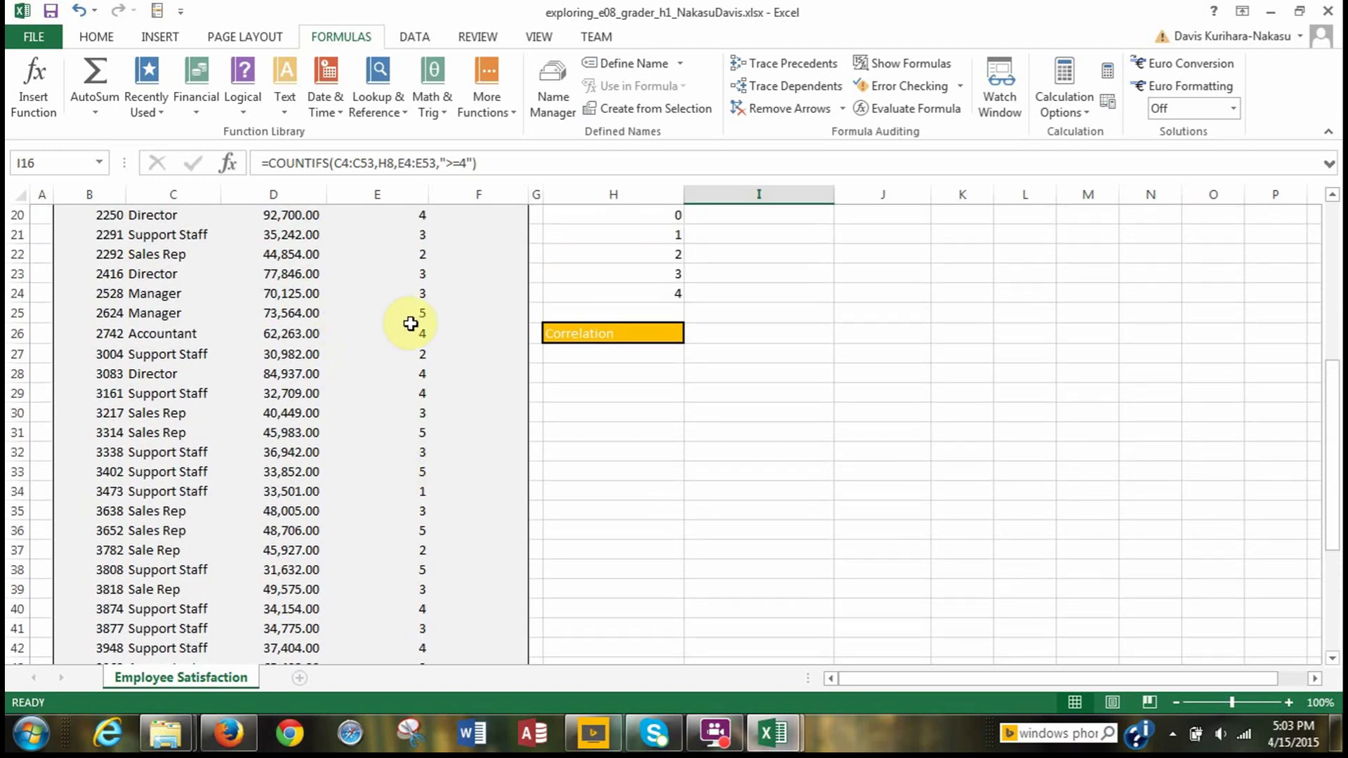
{"action": "scroll", "coordinate": [415, 330], "scroll_direction": "up", "scroll_amount": 1}
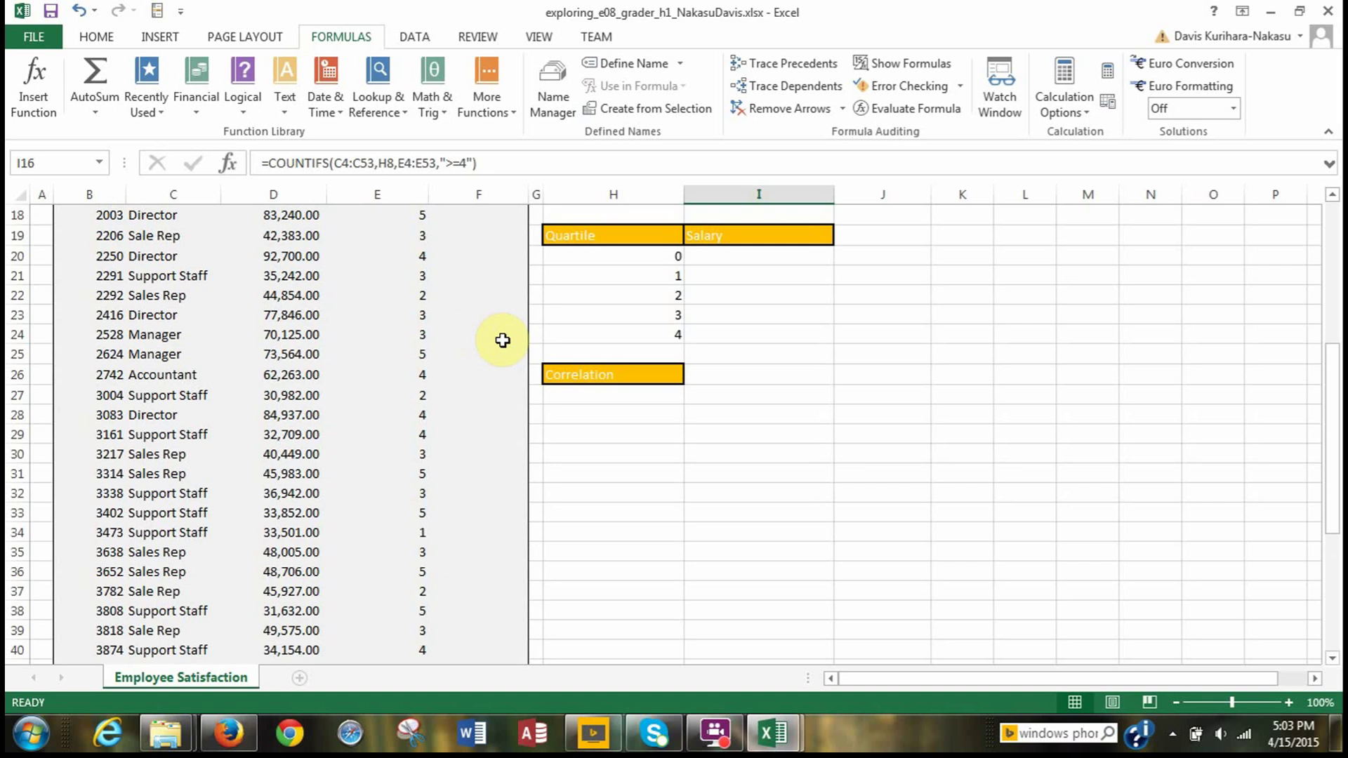
{"action": "scroll", "coordinate": [503, 340], "scroll_direction": "up", "scroll_amount": 2}
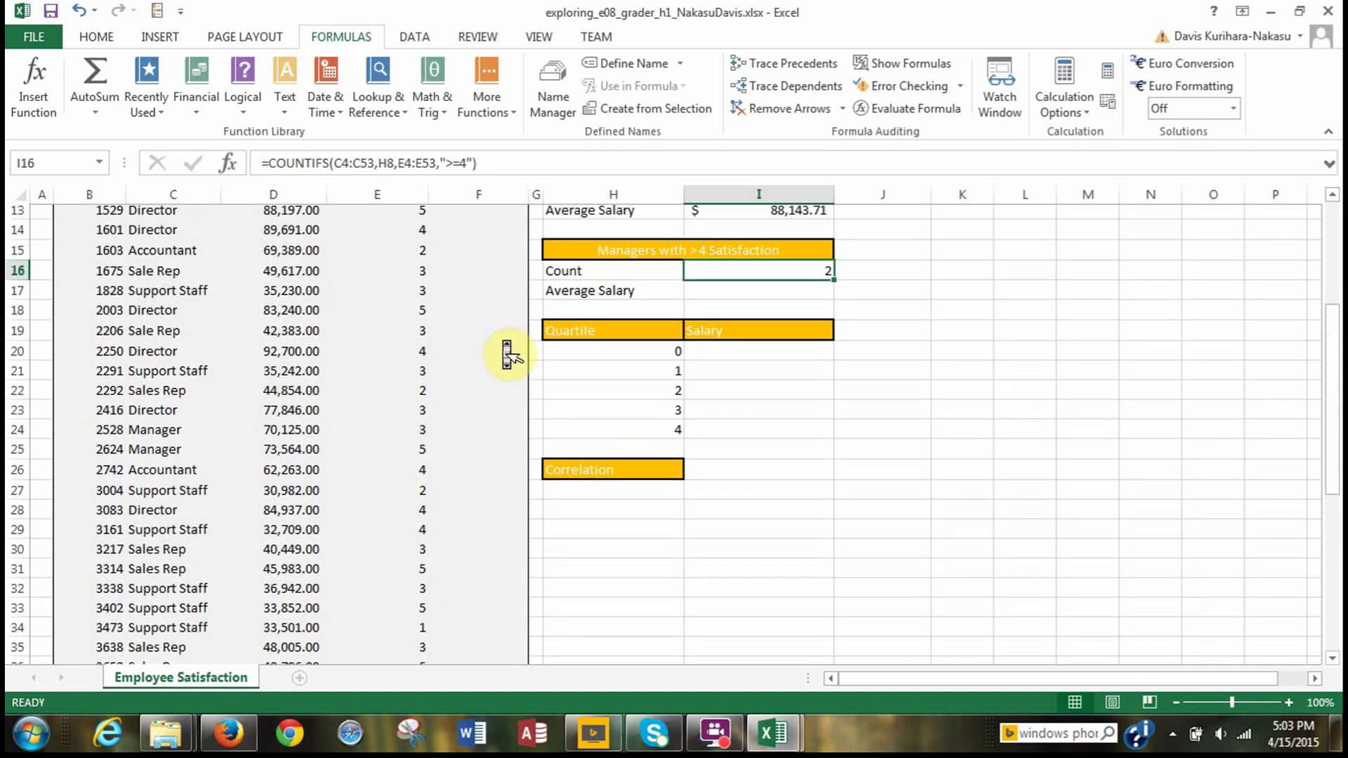
{"action": "scroll", "coordinate": [507, 355], "scroll_direction": "up", "scroll_amount": 3}
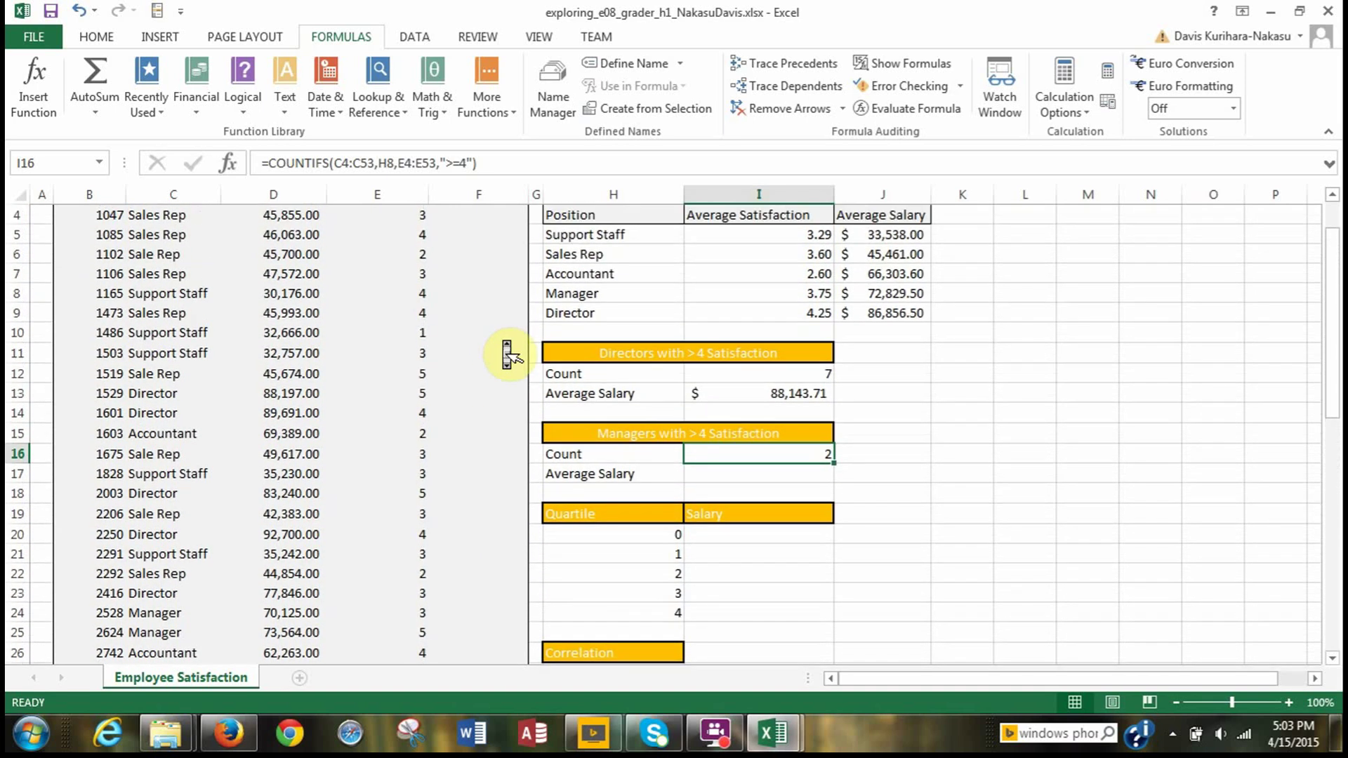
{"action": "scroll", "coordinate": [509, 355], "scroll_direction": "up", "scroll_amount": 1}
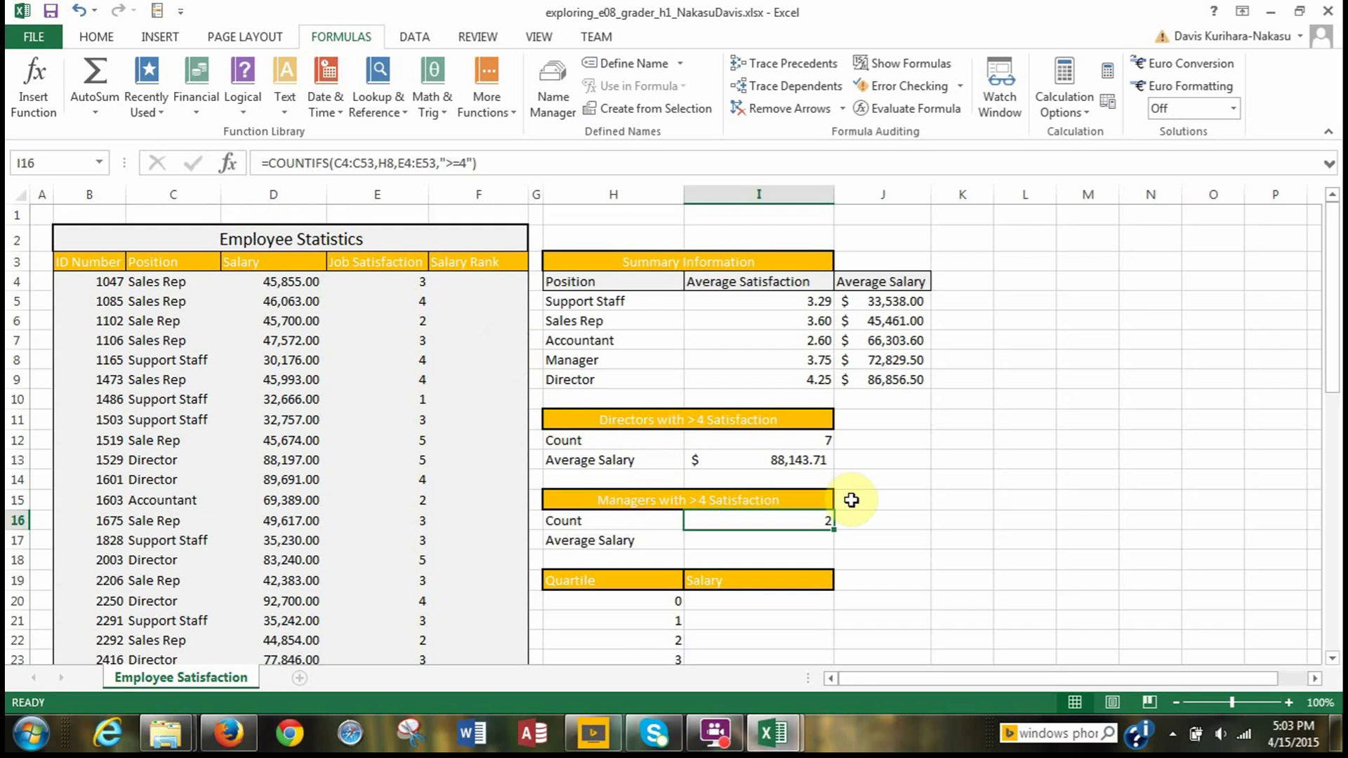
{"action": "scroll", "coordinate": [854, 502], "scroll_direction": "down", "scroll_amount": 2}
{"action": "left_click", "coordinate": [752, 454]}
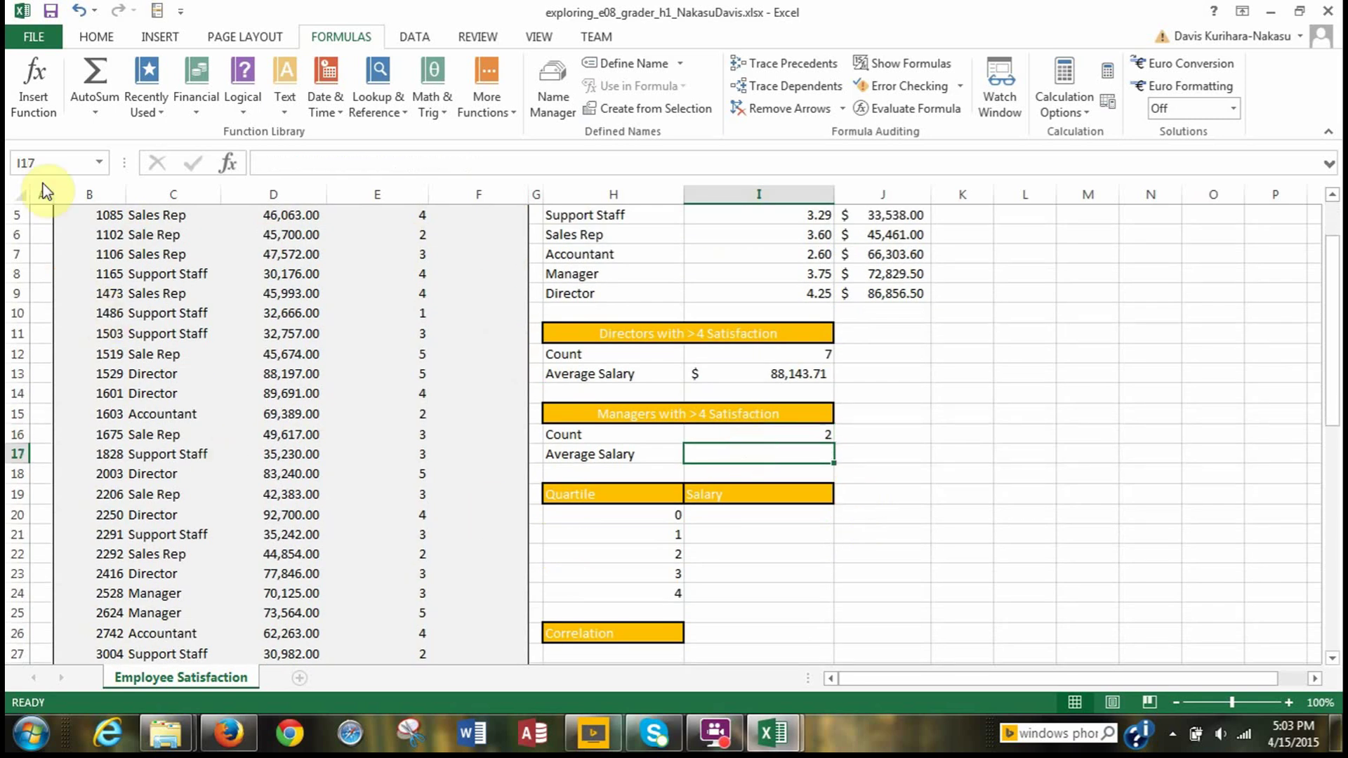
Insert an AVERAGEIFS in I17 using the salary column D4:D53 as the average range
{"action": "left_click", "coordinate": [28, 112]}
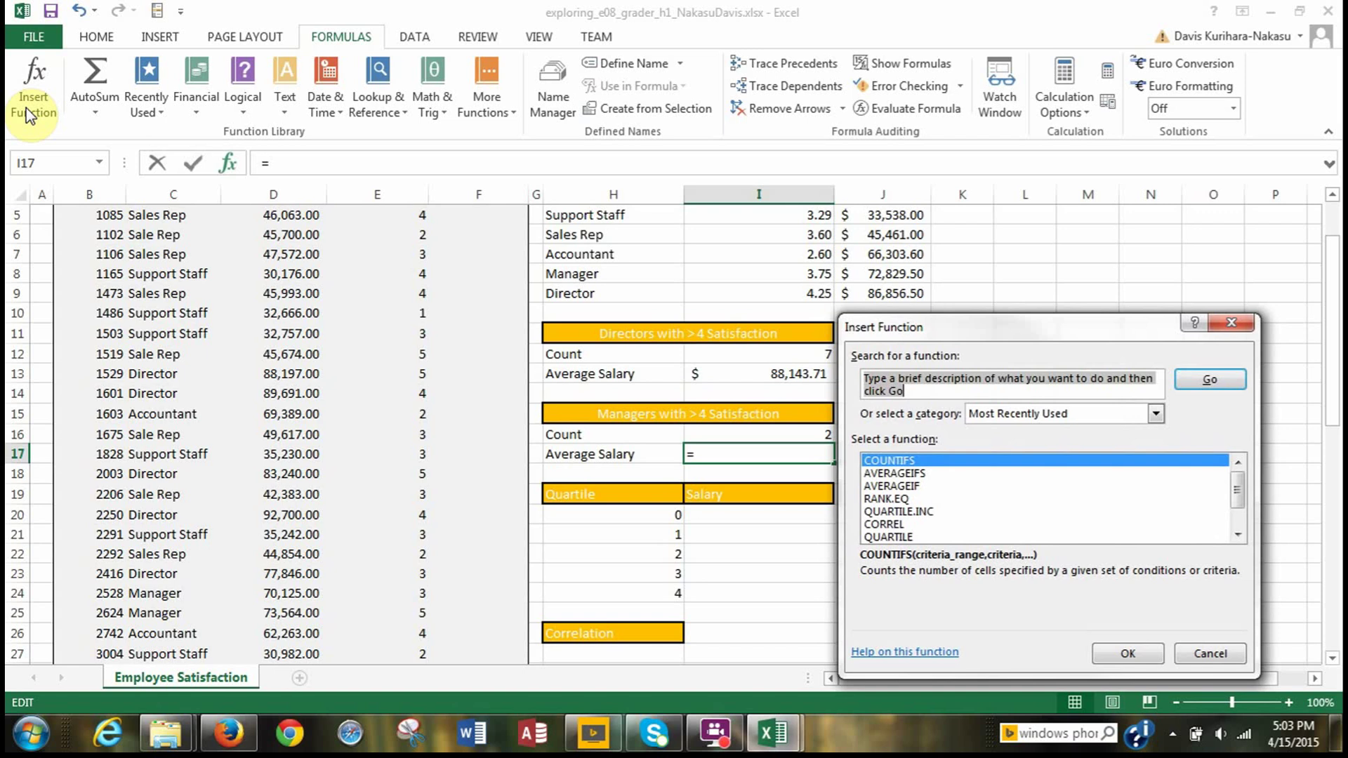
{"action": "left_click", "coordinate": [885, 475]}
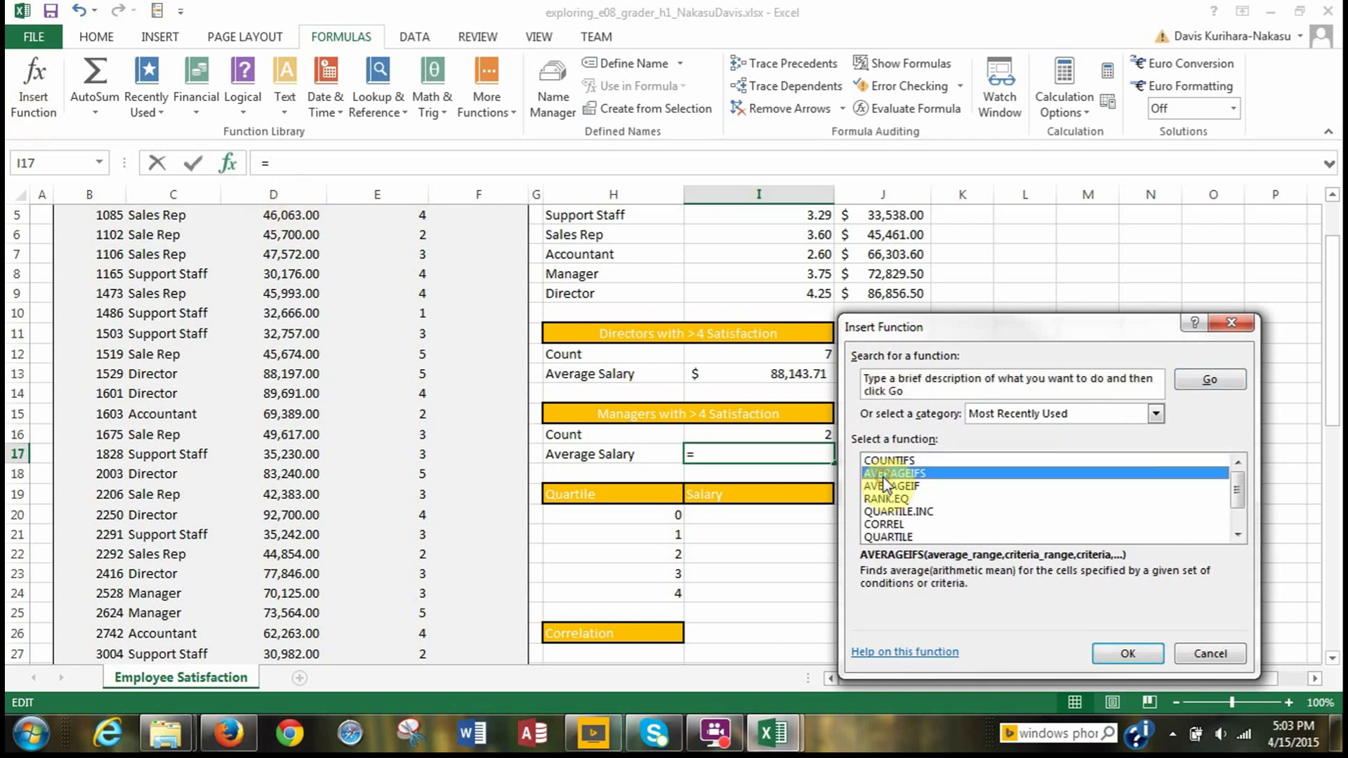
{"action": "left_click", "coordinate": [1122, 654]}
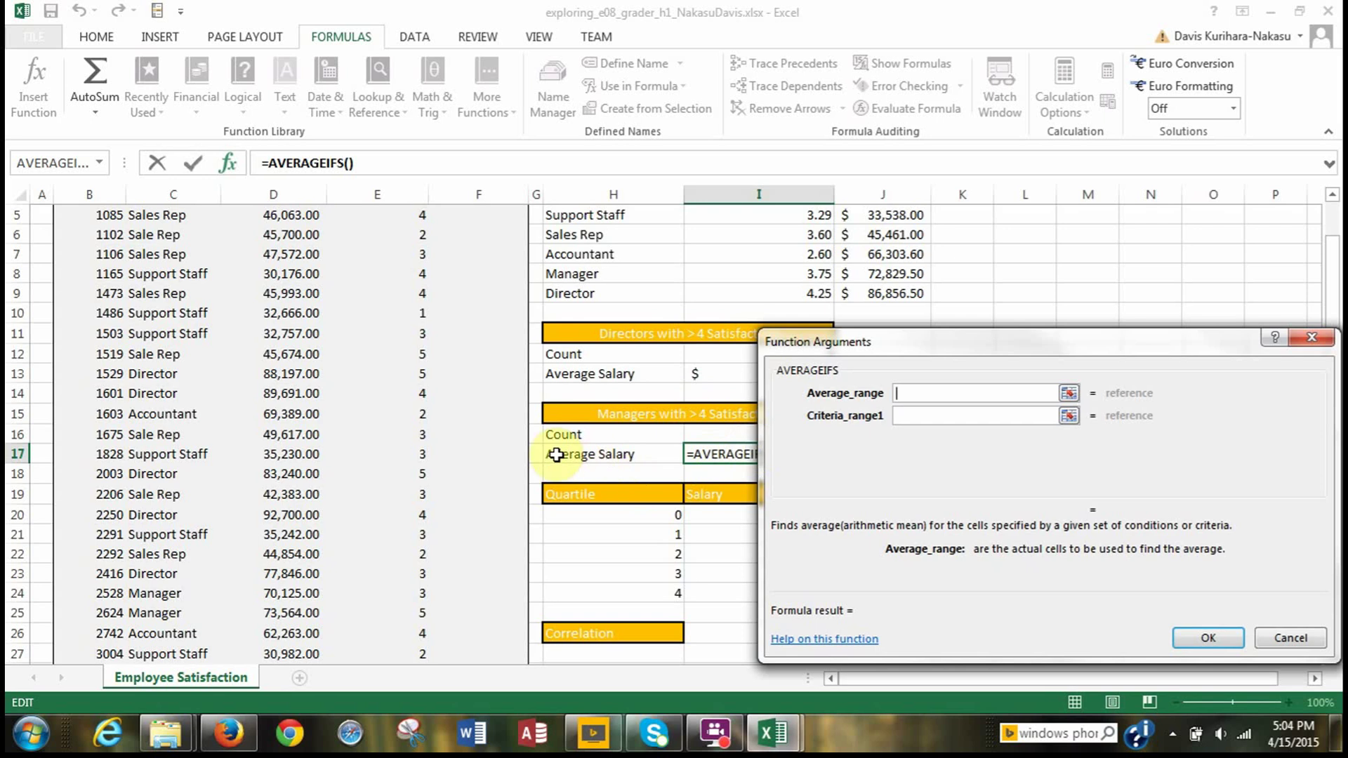
{"action": "scroll", "coordinate": [316, 449], "scroll_direction": "up", "scroll_amount": 2}
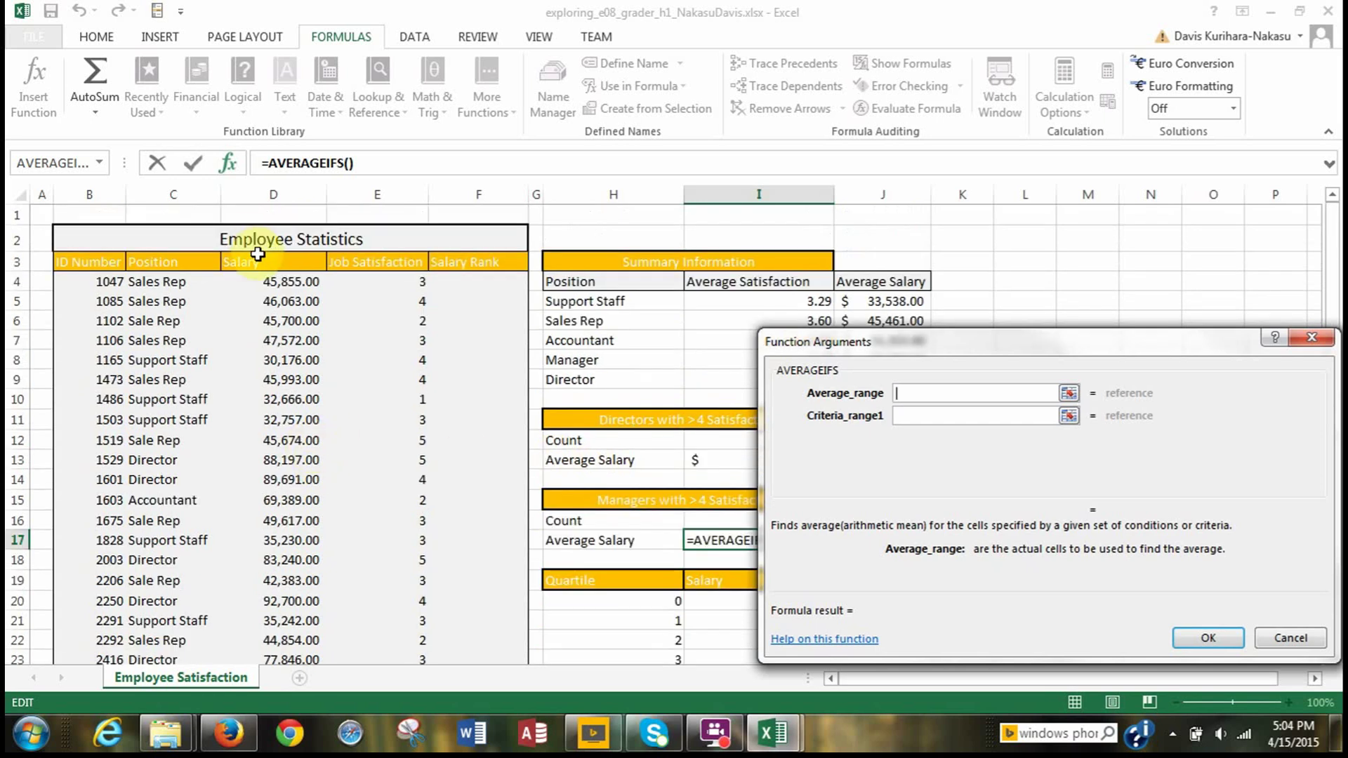
{"action": "left_click_drag", "start_coordinate": [271, 281], "coordinate": [271, 627]}
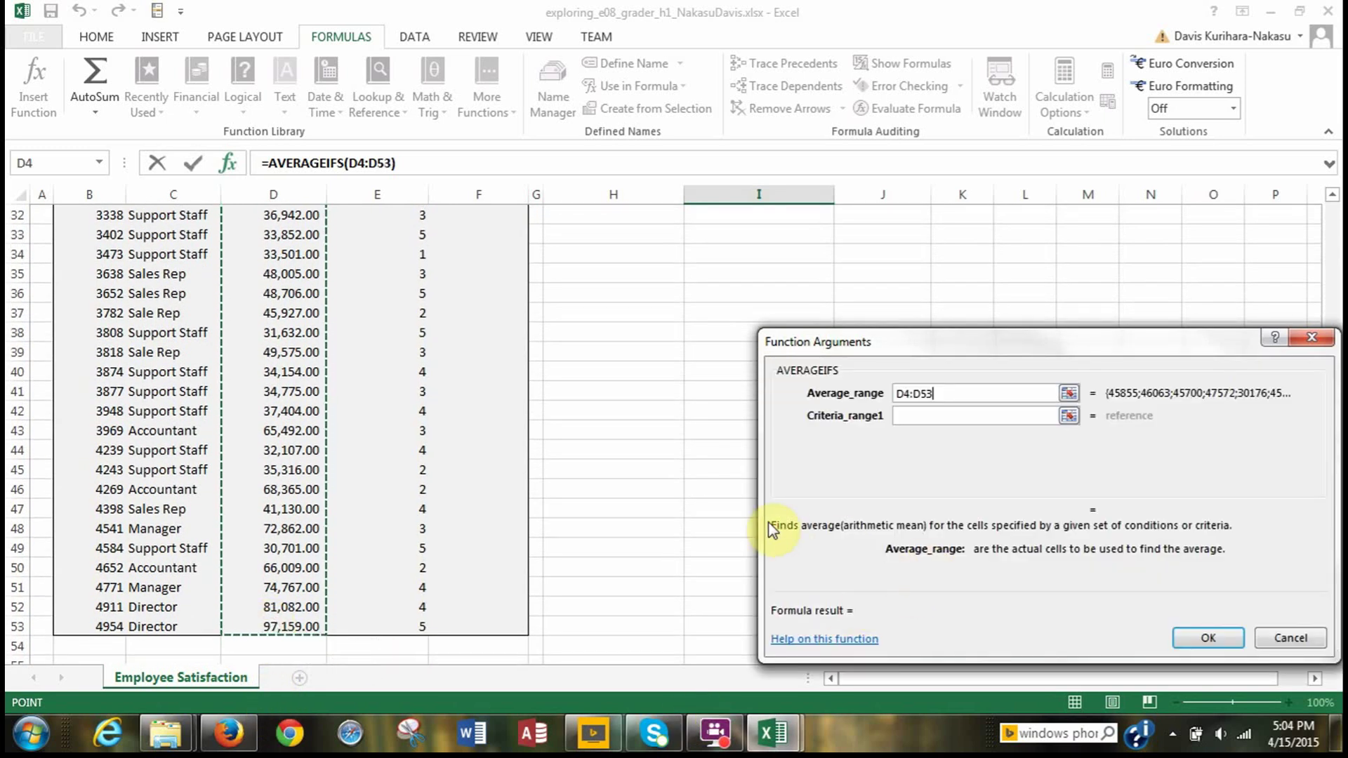
{"action": "scroll", "coordinate": [642, 481], "scroll_direction": "up", "scroll_amount": 1}
{"action": "scroll", "coordinate": [640, 477], "scroll_direction": "up", "scroll_amount": 6}
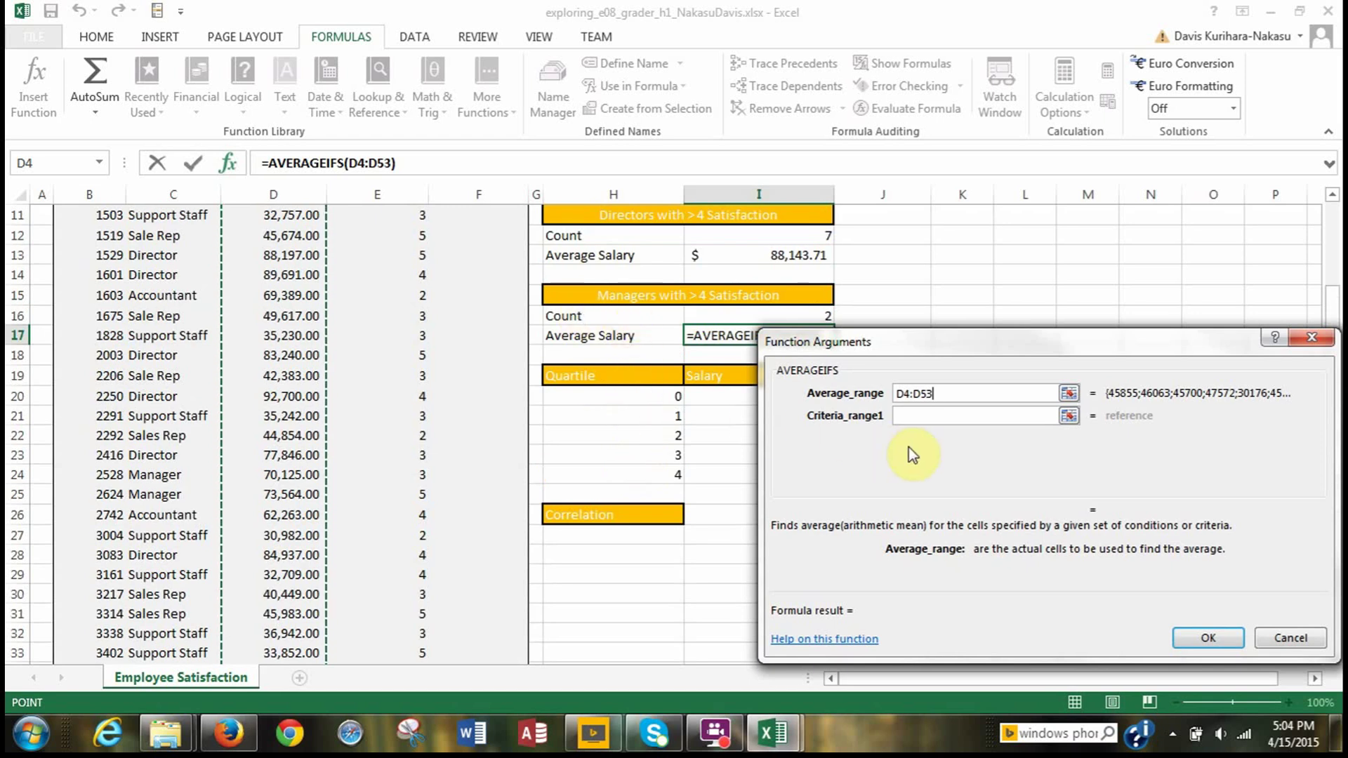
{"action": "left_click", "coordinate": [913, 419]}
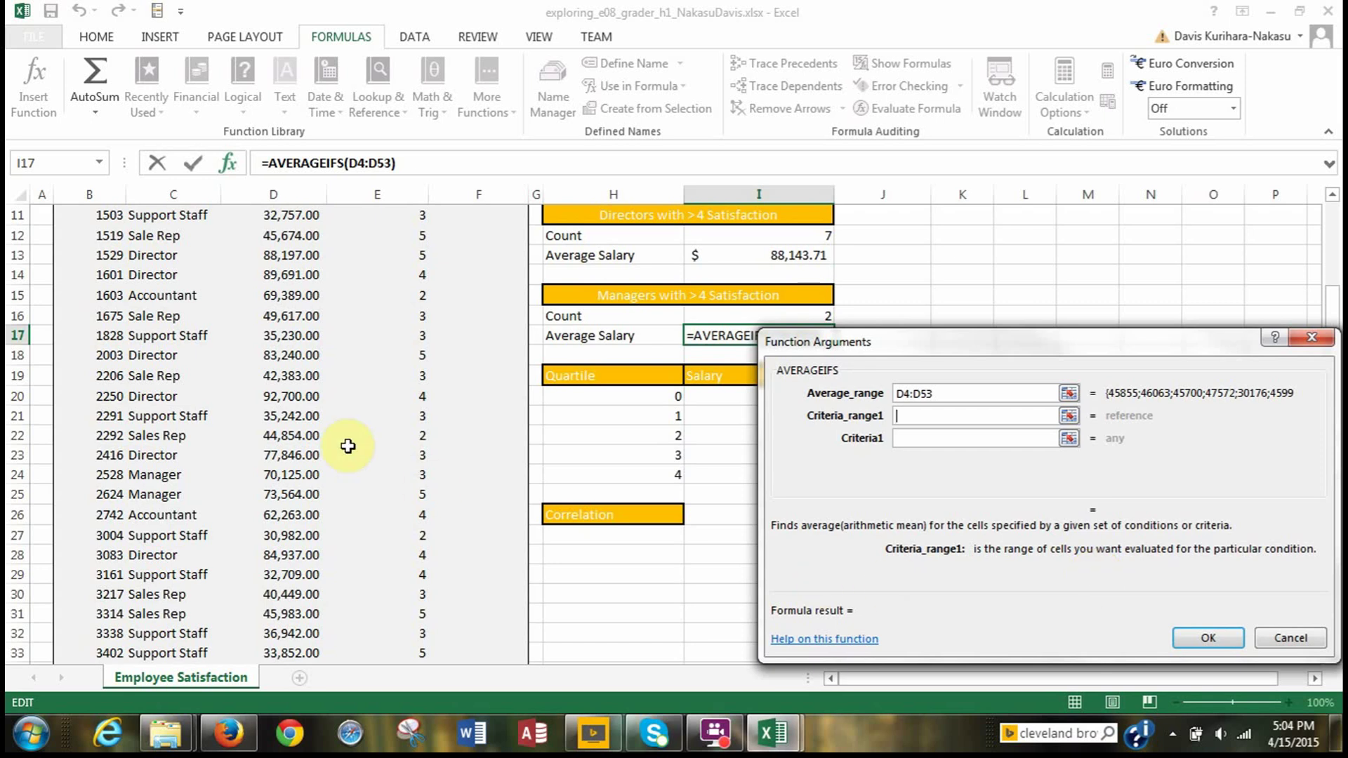
{"action": "scroll", "coordinate": [347, 445], "scroll_direction": "up", "scroll_amount": 4}
Set Position C4:C53 as the first criteria range with H8 (Manager) as its criterion
{"action": "left_click_drag", "start_coordinate": [150, 284], "coordinate": [158, 625]}
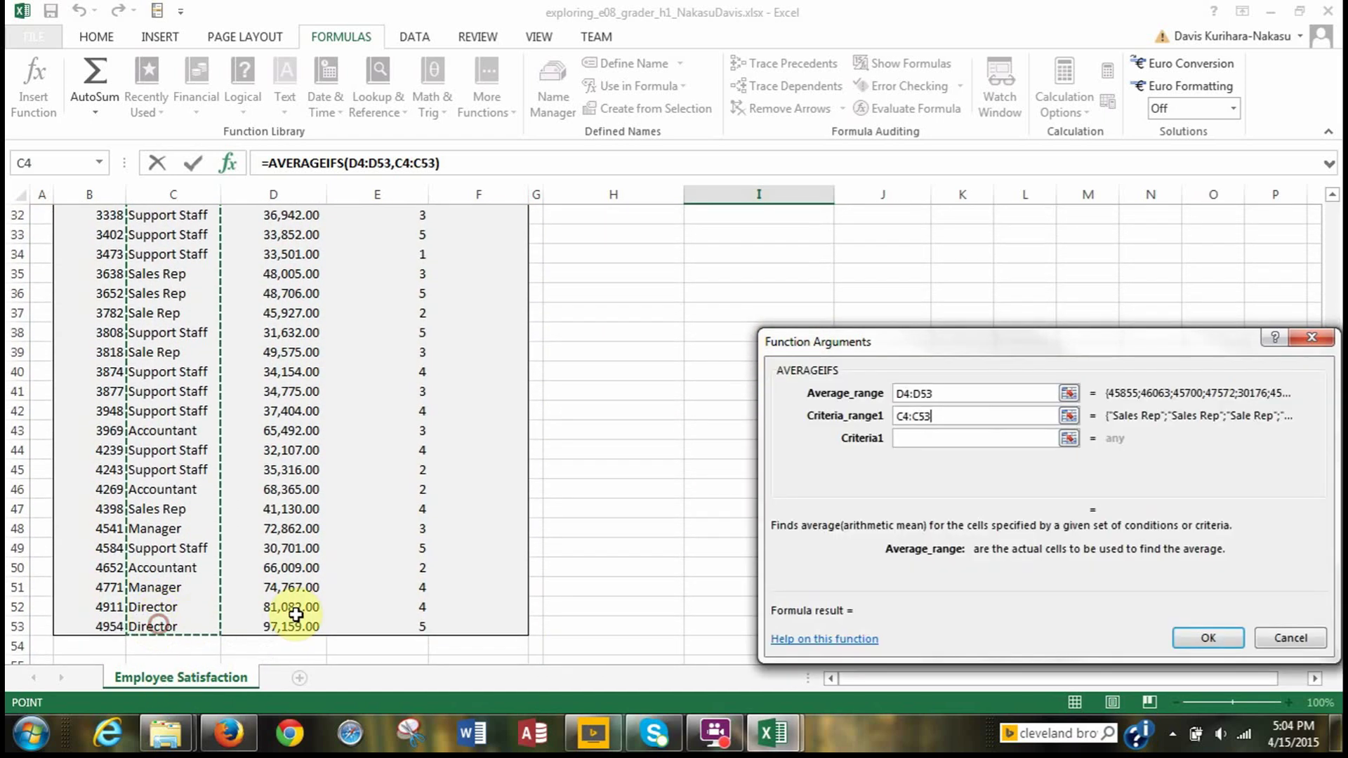
{"action": "left_click", "coordinate": [927, 440]}
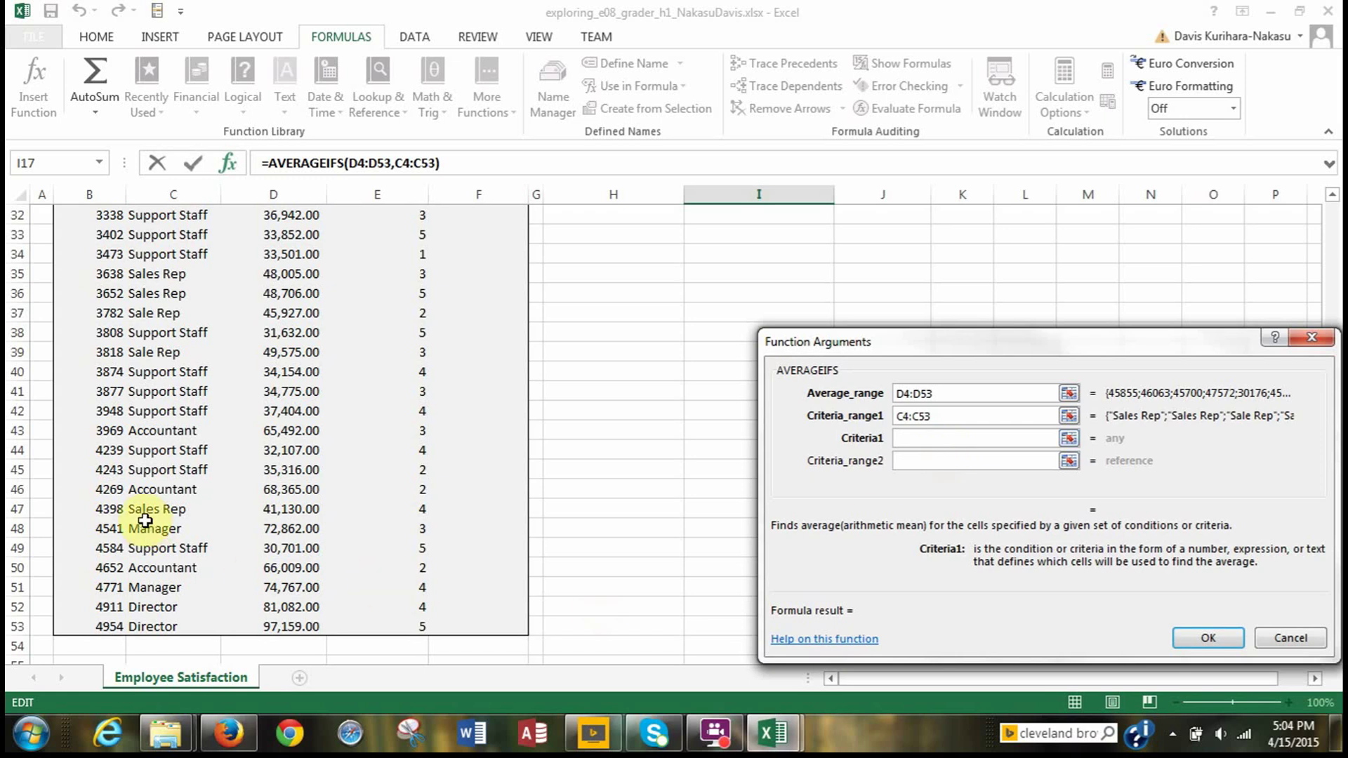
{"action": "scroll", "coordinate": [145, 520], "scroll_direction": "up", "scroll_amount": 8}
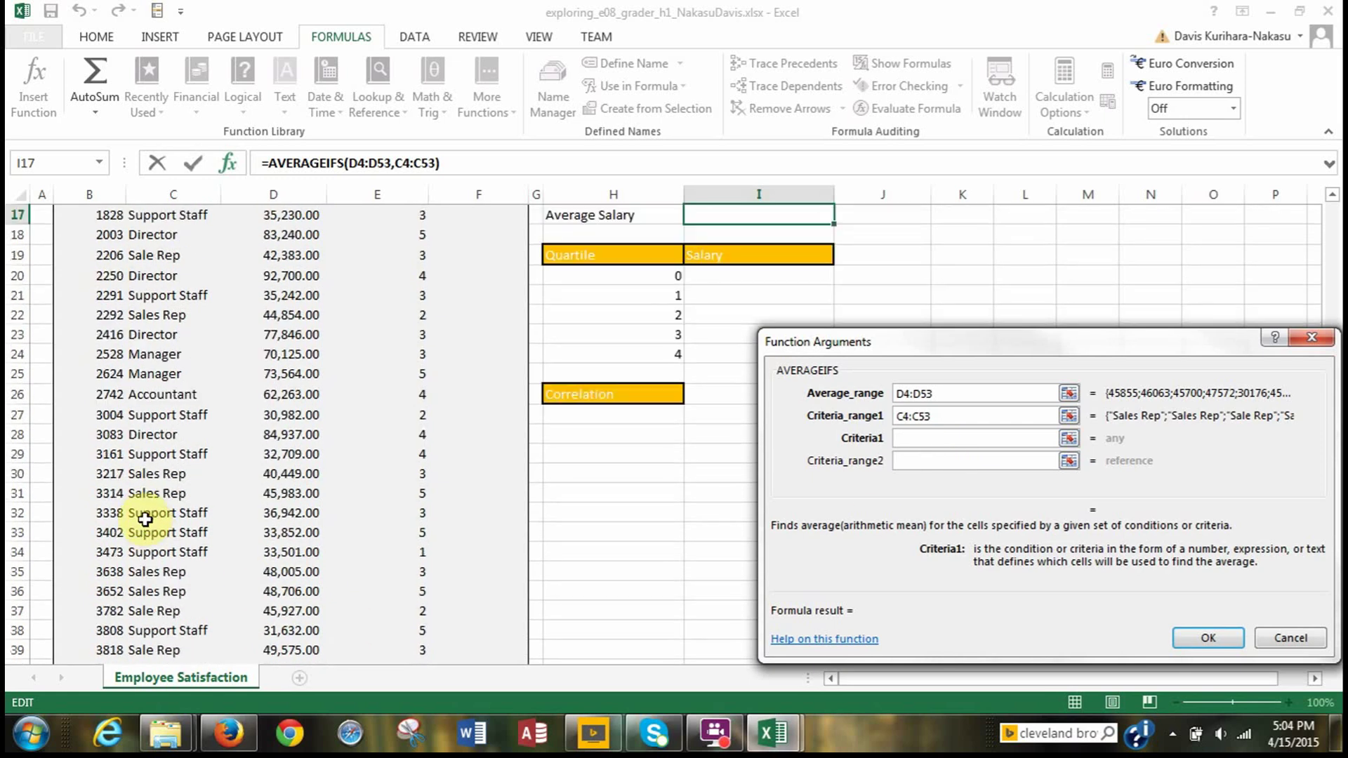
{"action": "scroll", "coordinate": [146, 521], "scroll_direction": "up", "scroll_amount": 1}
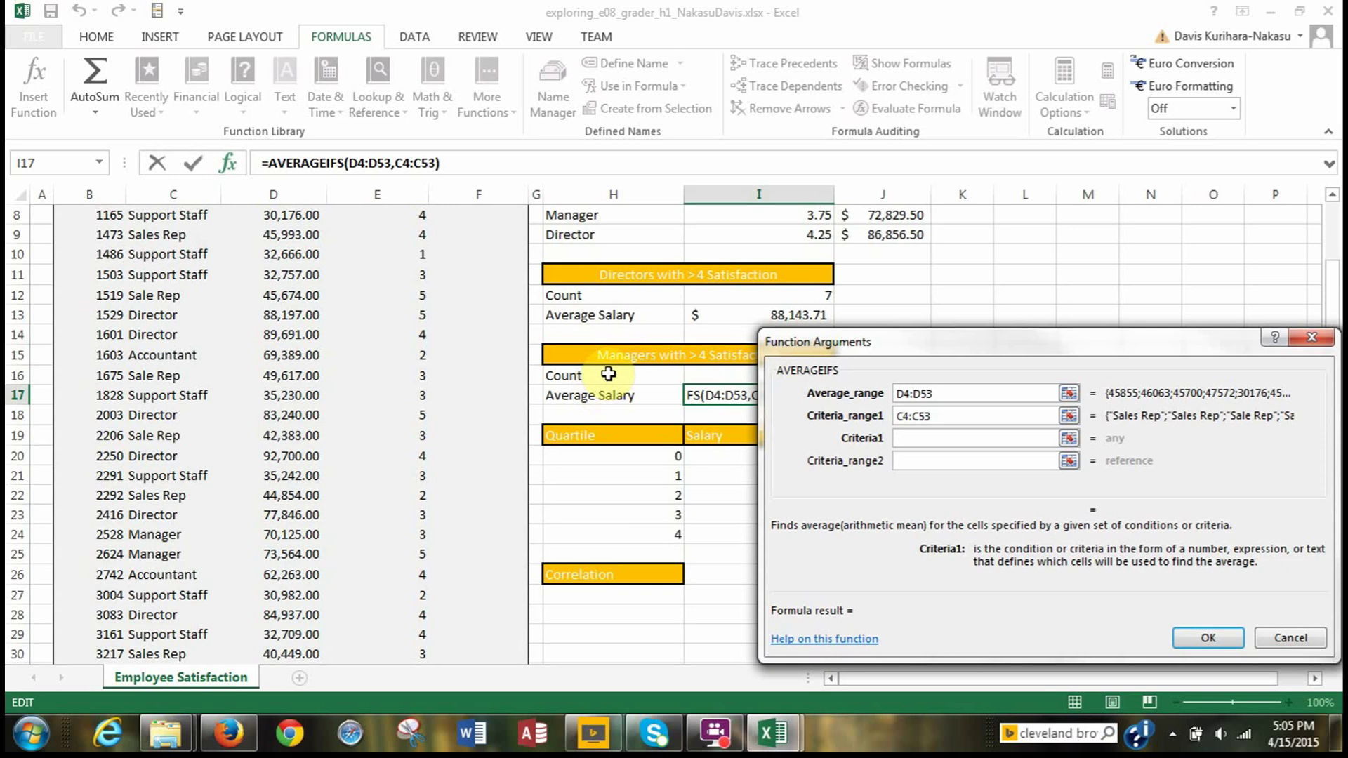
{"action": "scroll", "coordinate": [572, 362], "scroll_direction": "up", "scroll_amount": 3}
{"action": "left_click", "coordinate": [573, 361]}
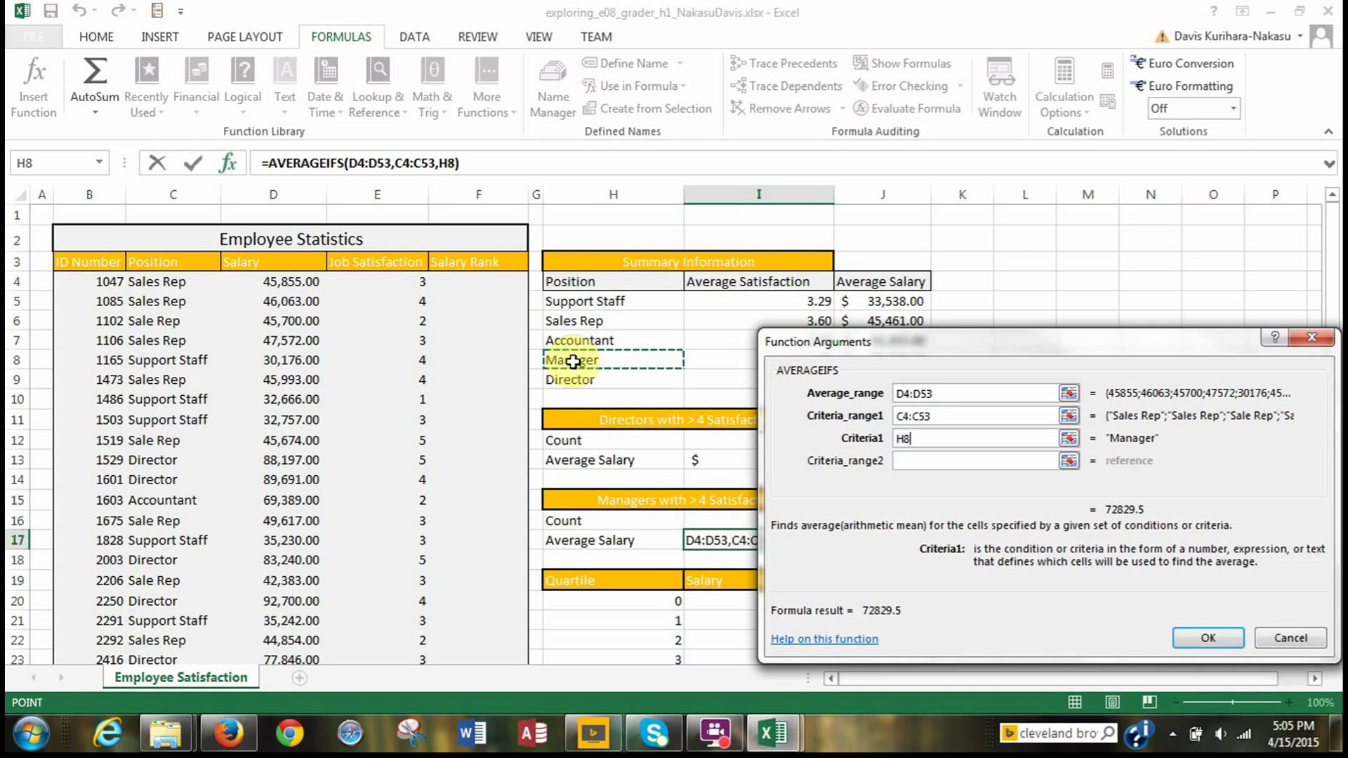
{"action": "left_click", "coordinate": [904, 461]}
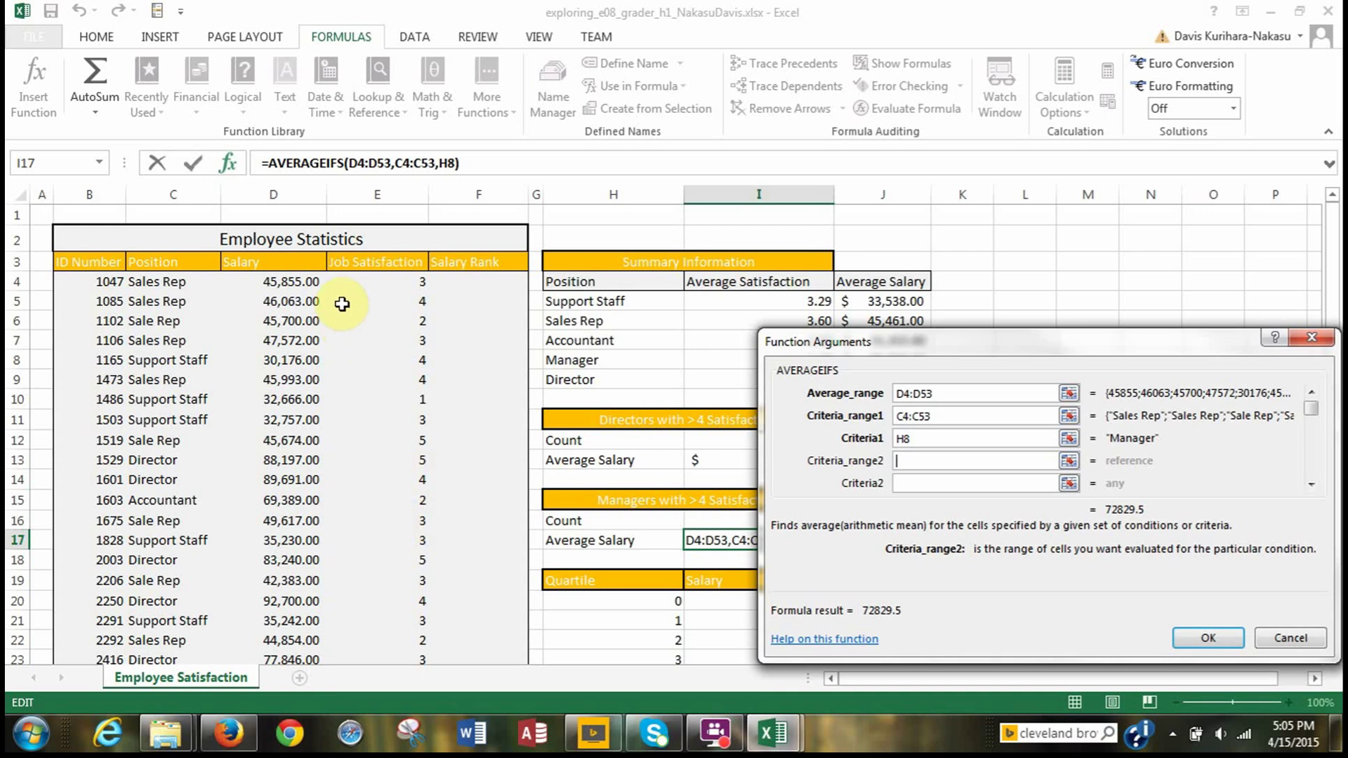
Add E4:E53 with >=4 as the second condition and confirm, giving 74165.5
{"action": "left_click", "coordinate": [357, 283]}
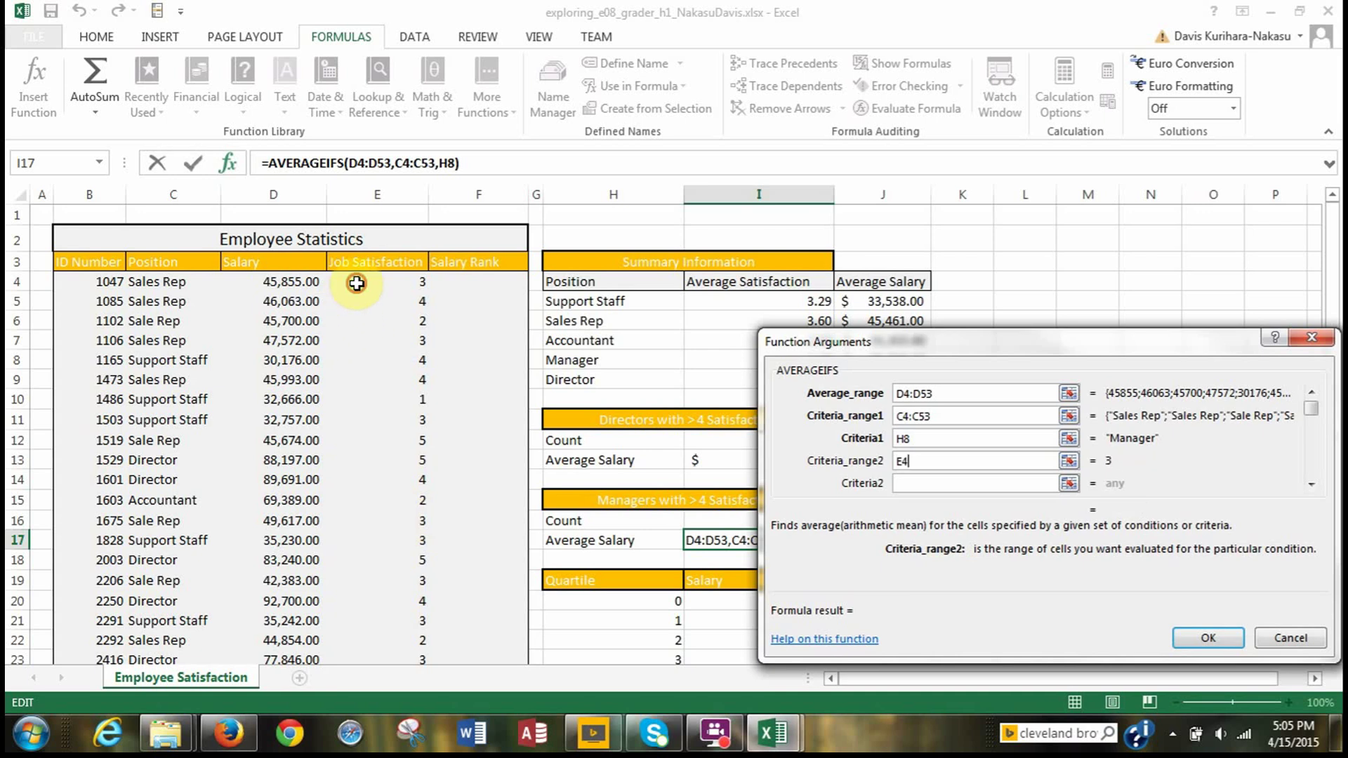
{"action": "left_click_drag", "start_coordinate": [357, 283], "coordinate": [377, 594]}
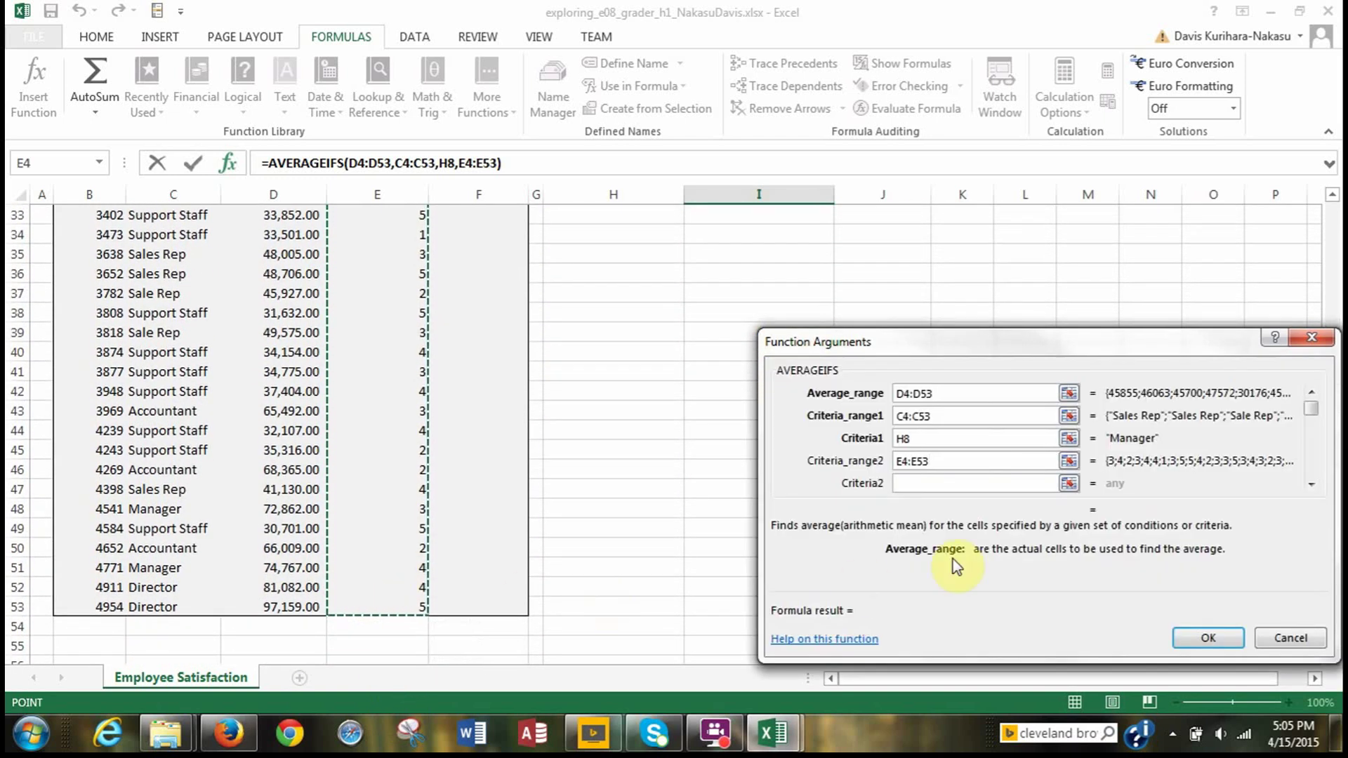
{"action": "left_click", "coordinate": [926, 483]}
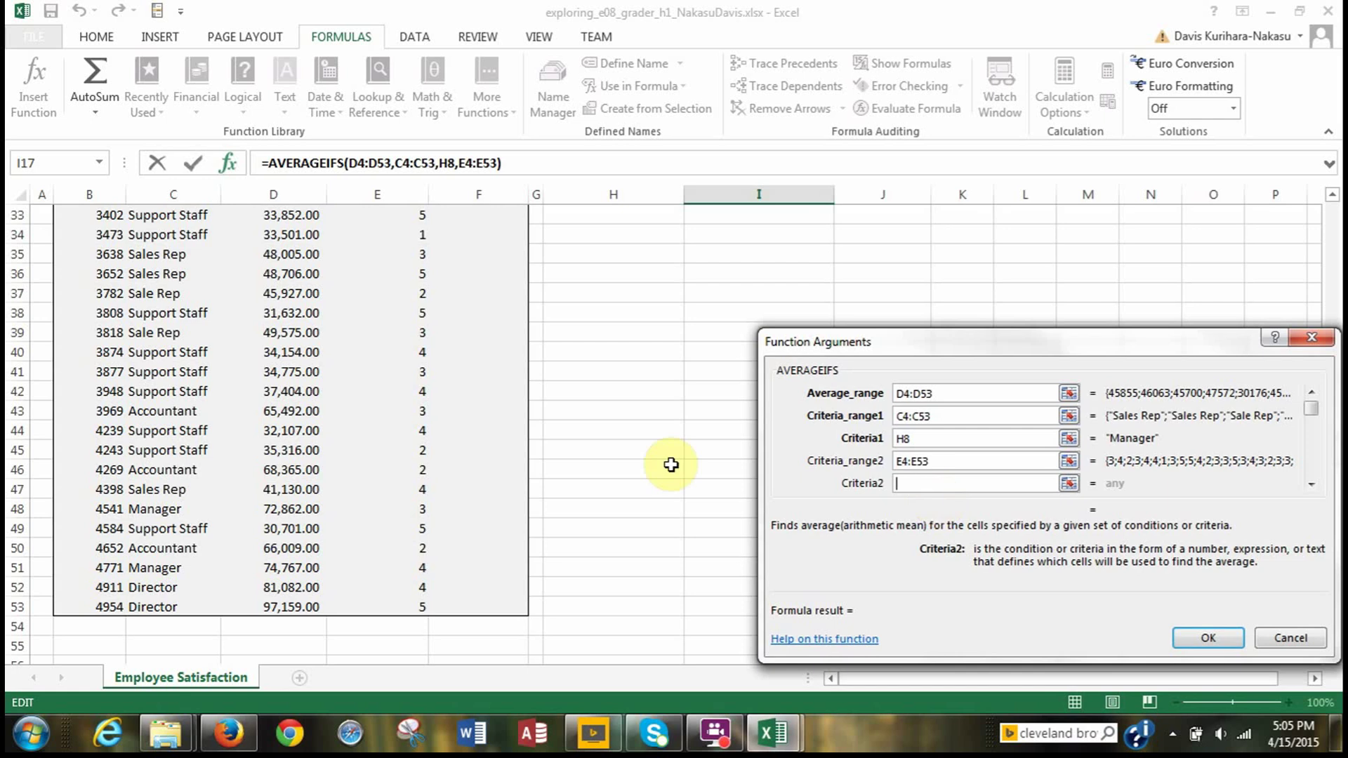
{"action": "scroll", "coordinate": [339, 413], "scroll_direction": "up", "scroll_amount": 11}
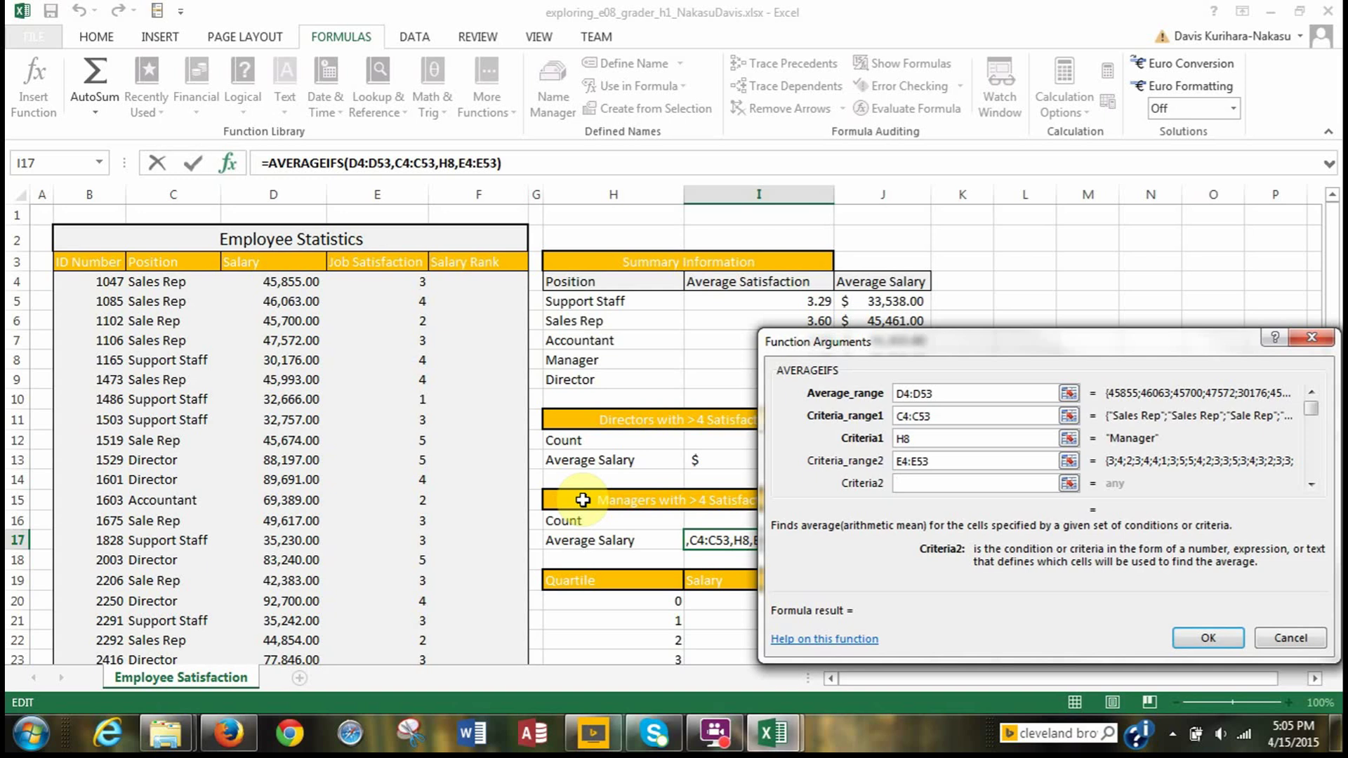
{"action": "type", "text": ">="}
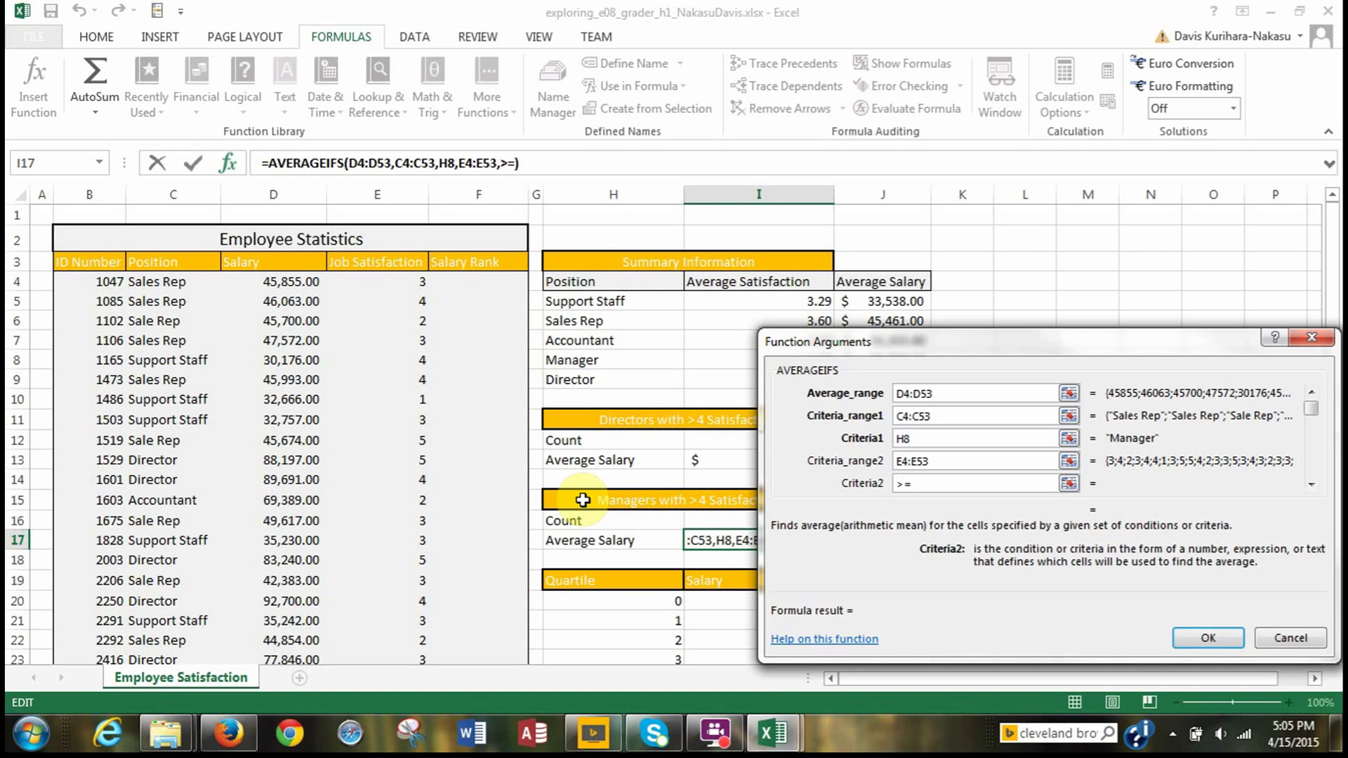
{"action": "type", "text": "4"}
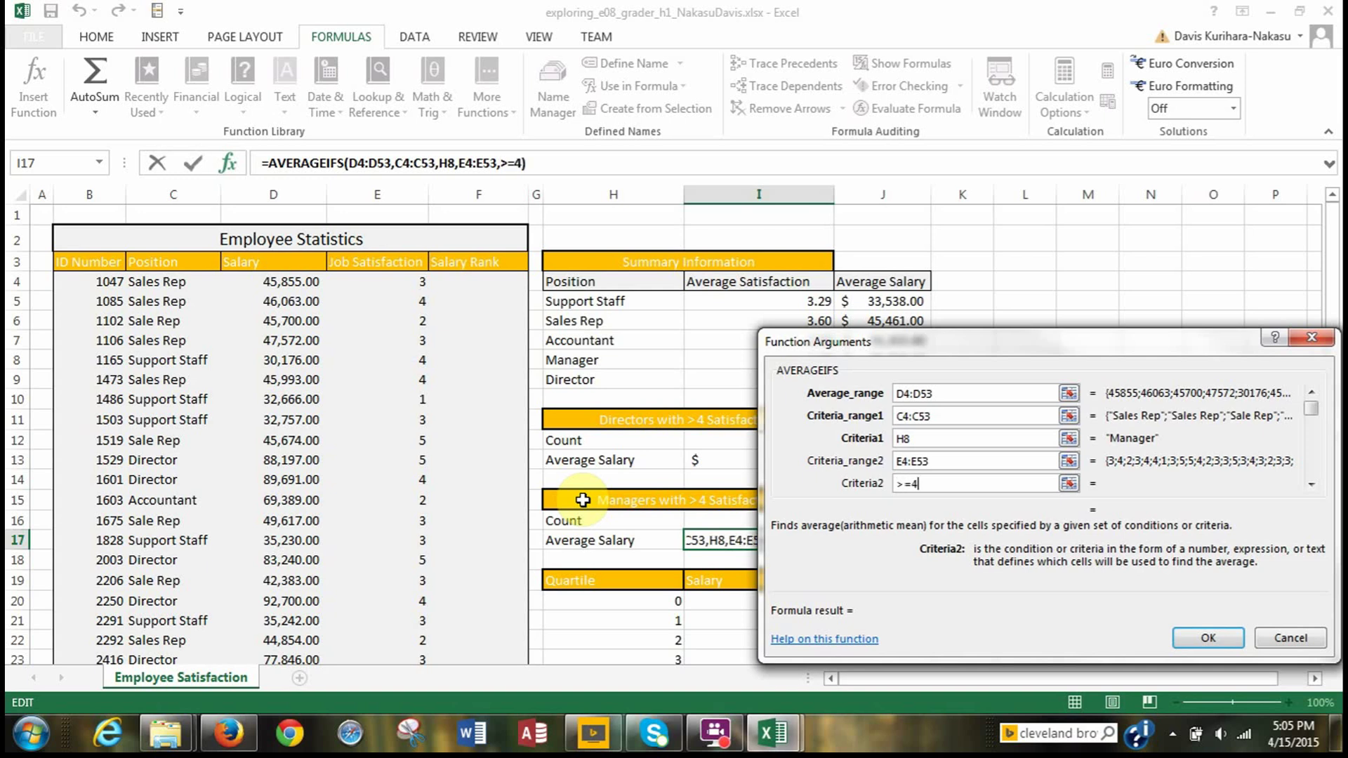
{"action": "left_click", "coordinate": [1203, 638]}
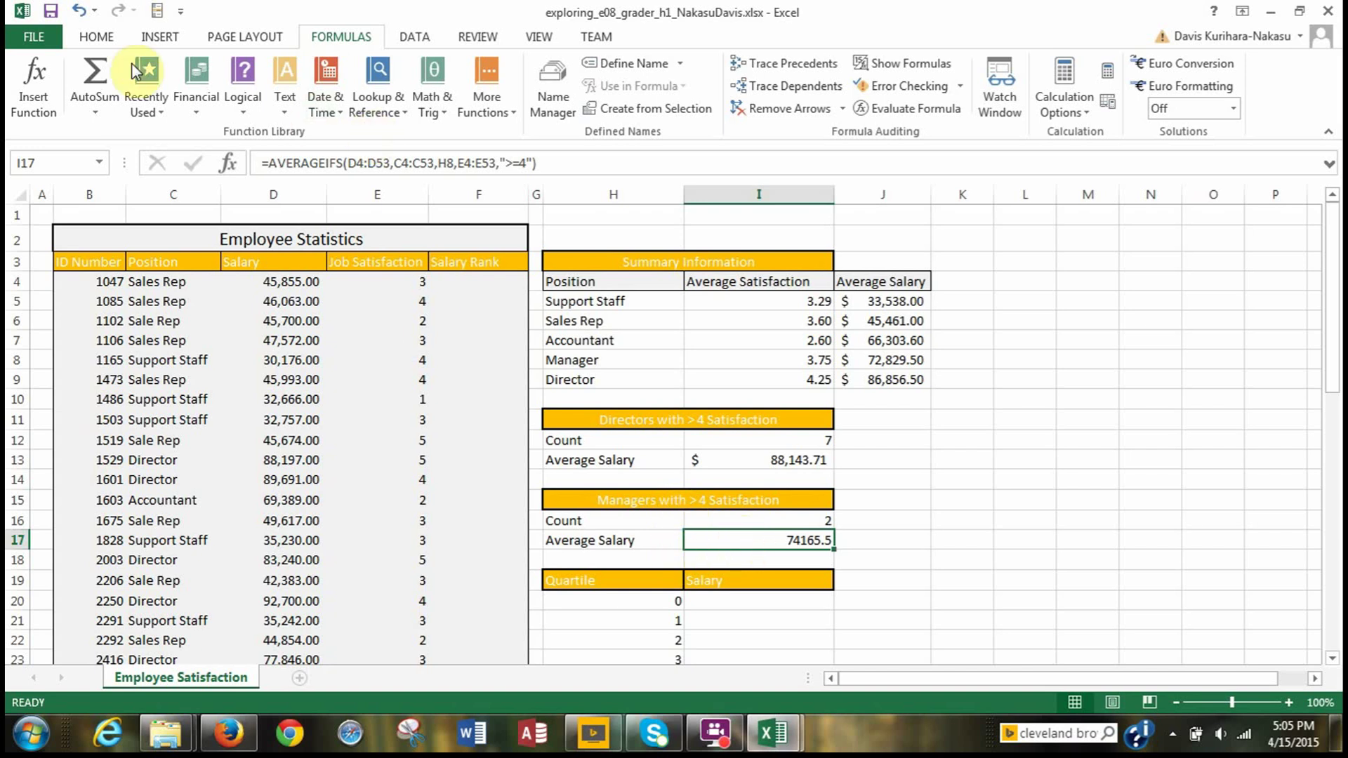
Apply the Accounting number format to I17 so it reads $74,165.50
{"action": "left_click", "coordinate": [99, 39]}
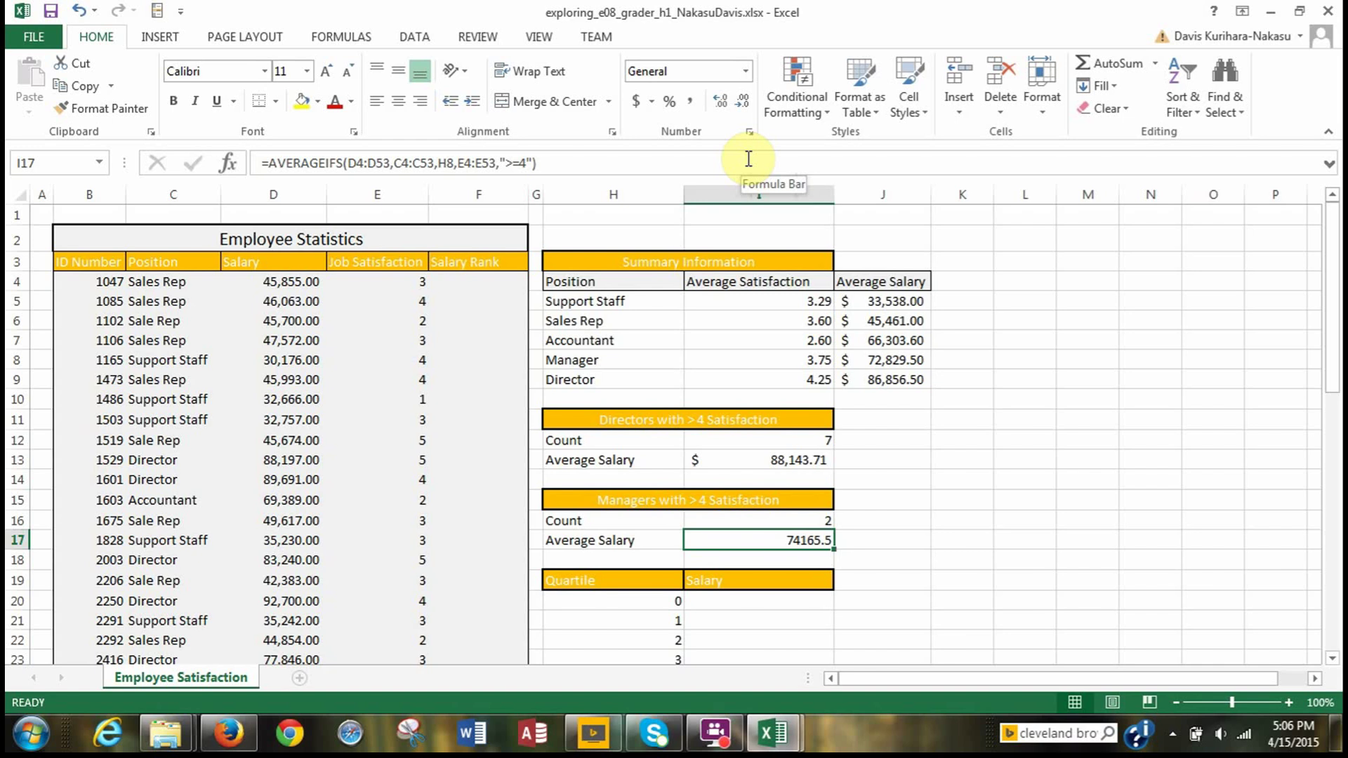
{"action": "left_click", "coordinate": [746, 73]}
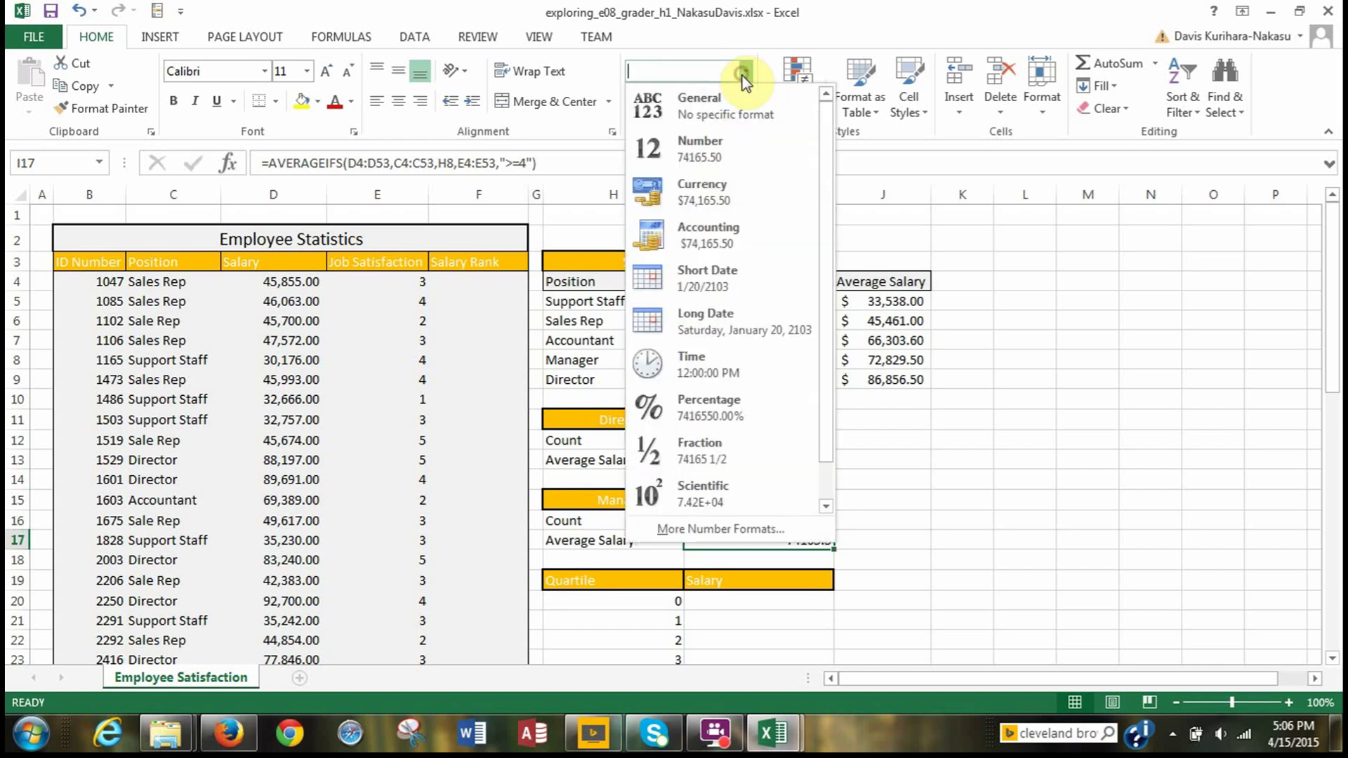
{"action": "left_click", "coordinate": [716, 252]}
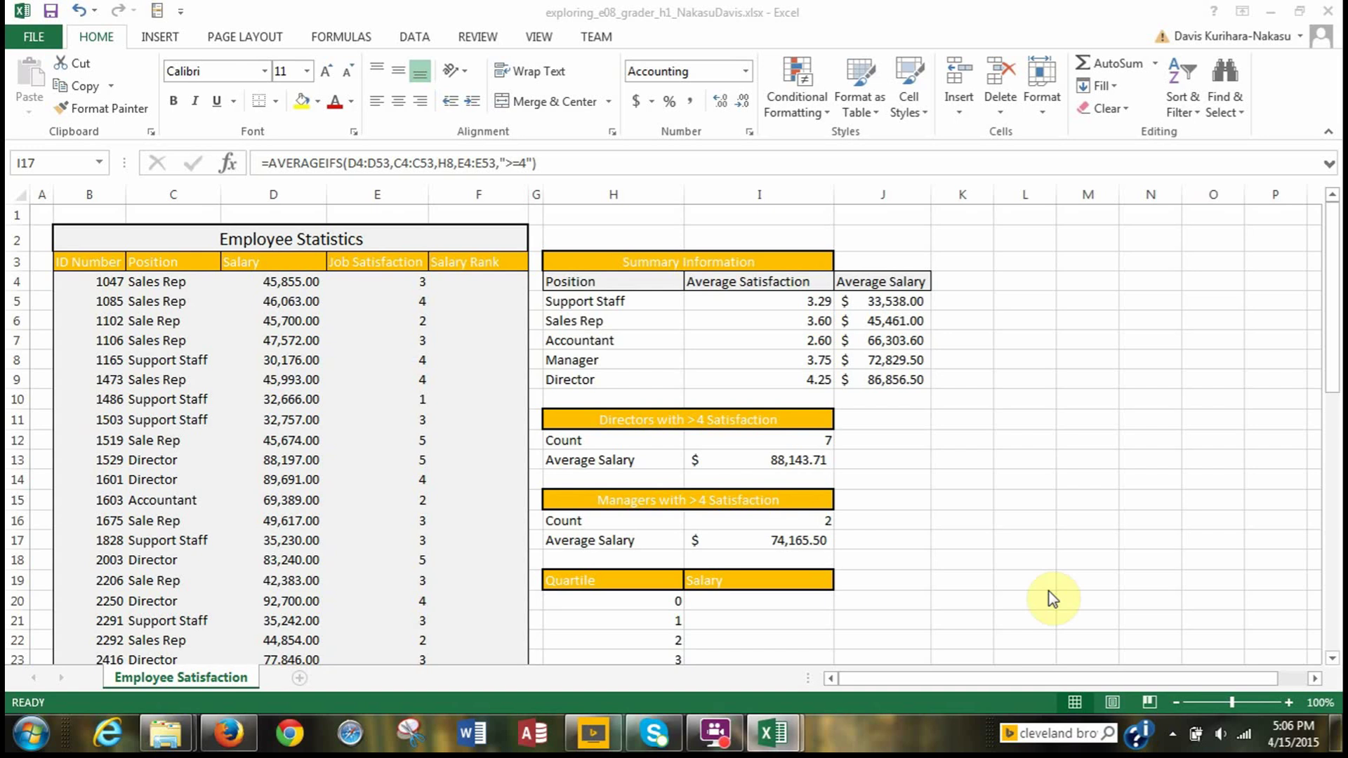
{"action": "left_click", "coordinate": [762, 539]}
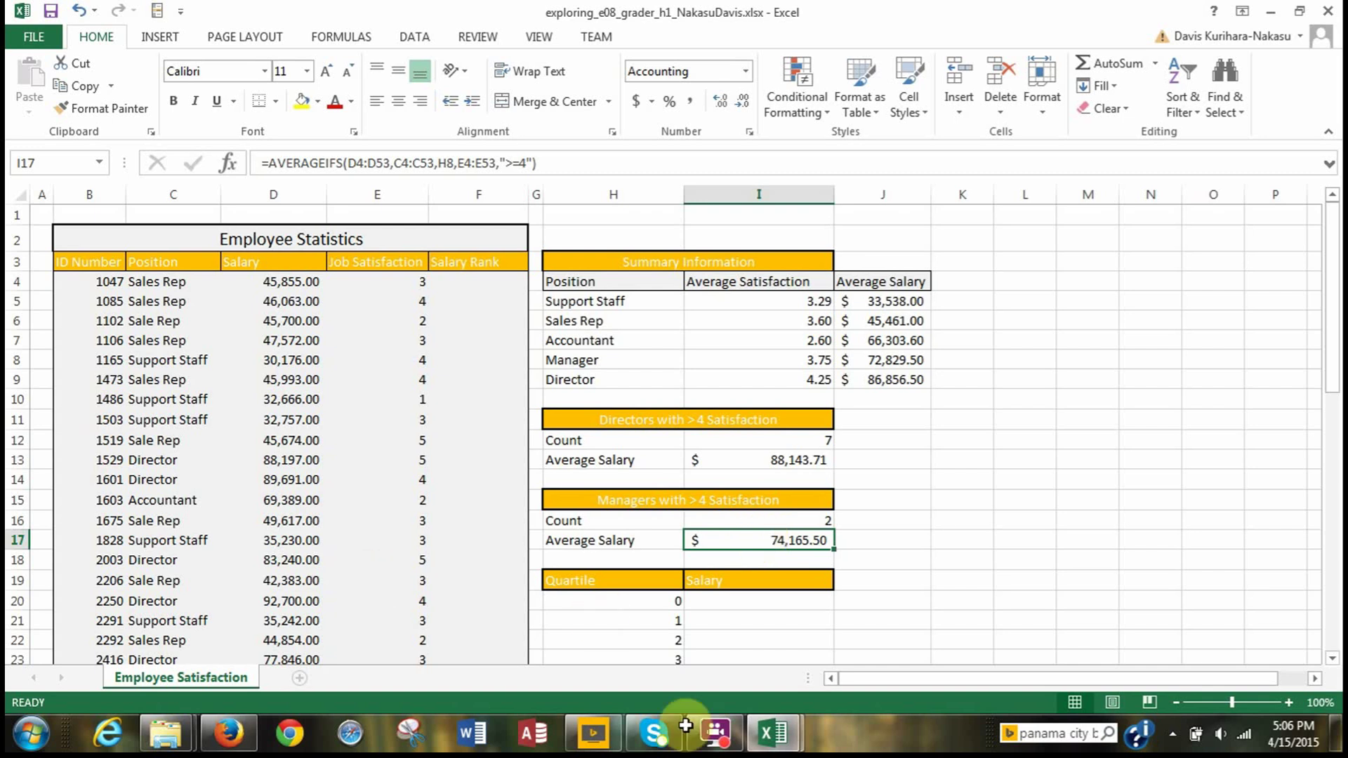
{"action": "left_click", "coordinate": [717, 743]}
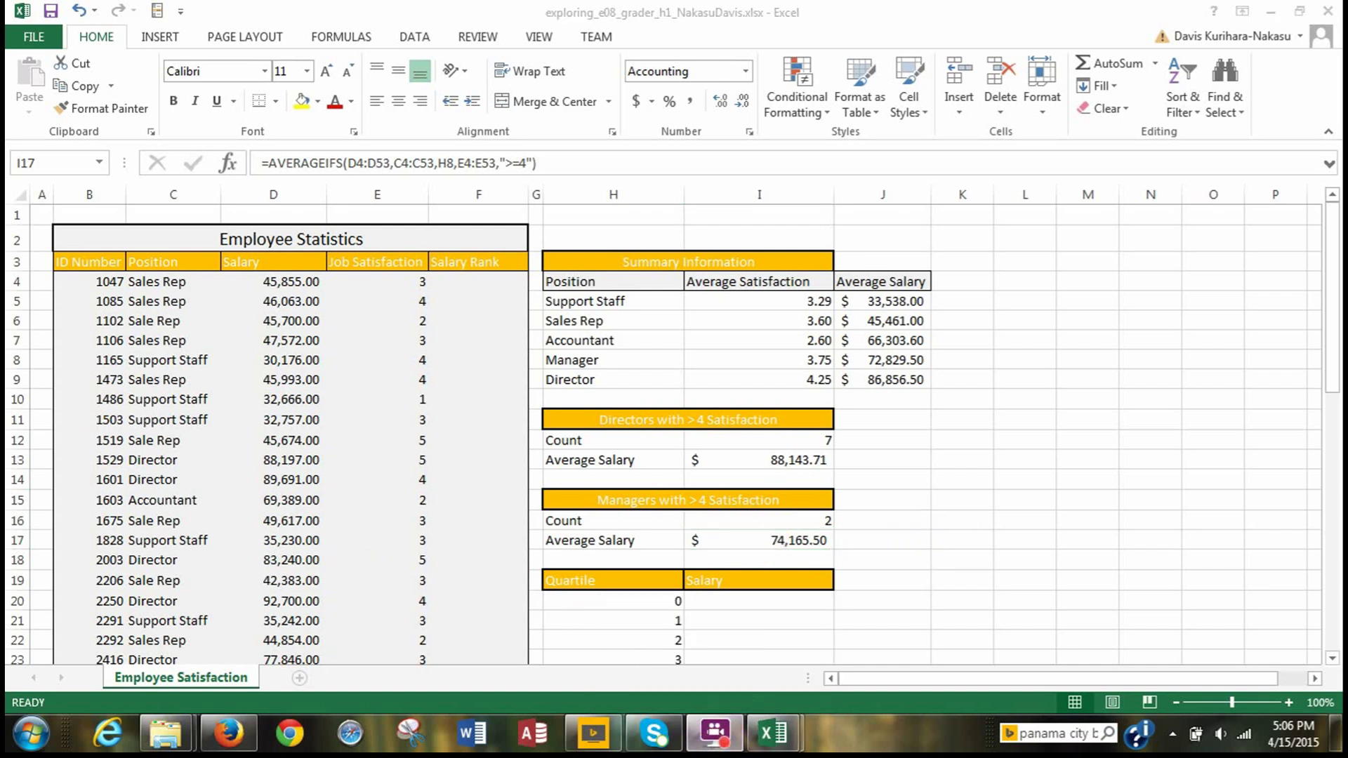